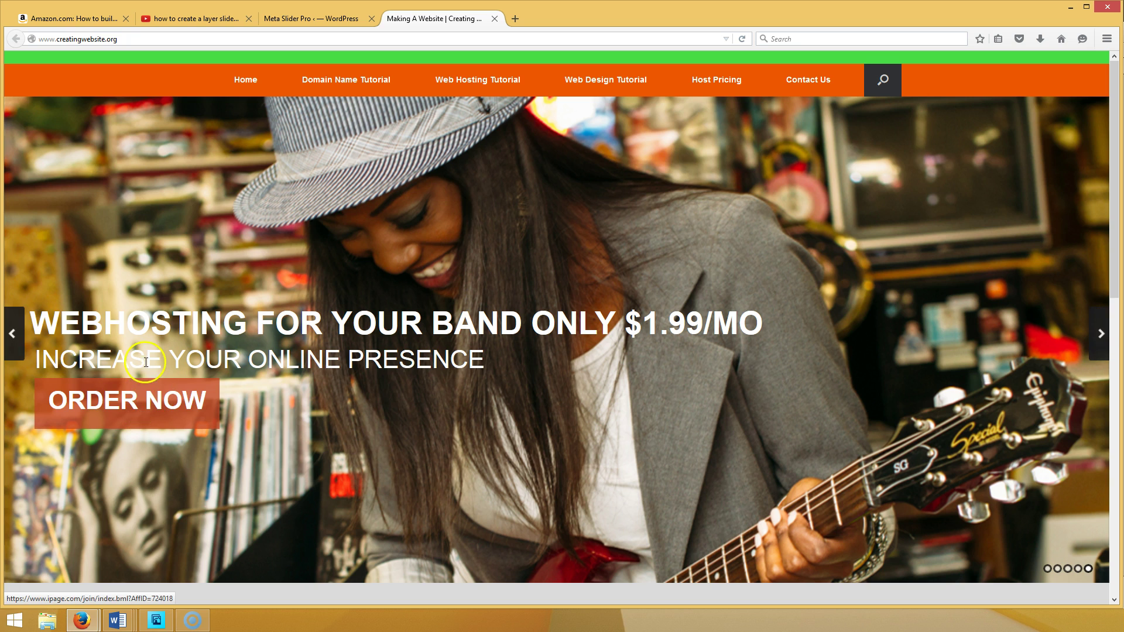
- Browse through the slides of the homepage slider on creatingwebsite.org
click(1094, 353)
click(1093, 353)
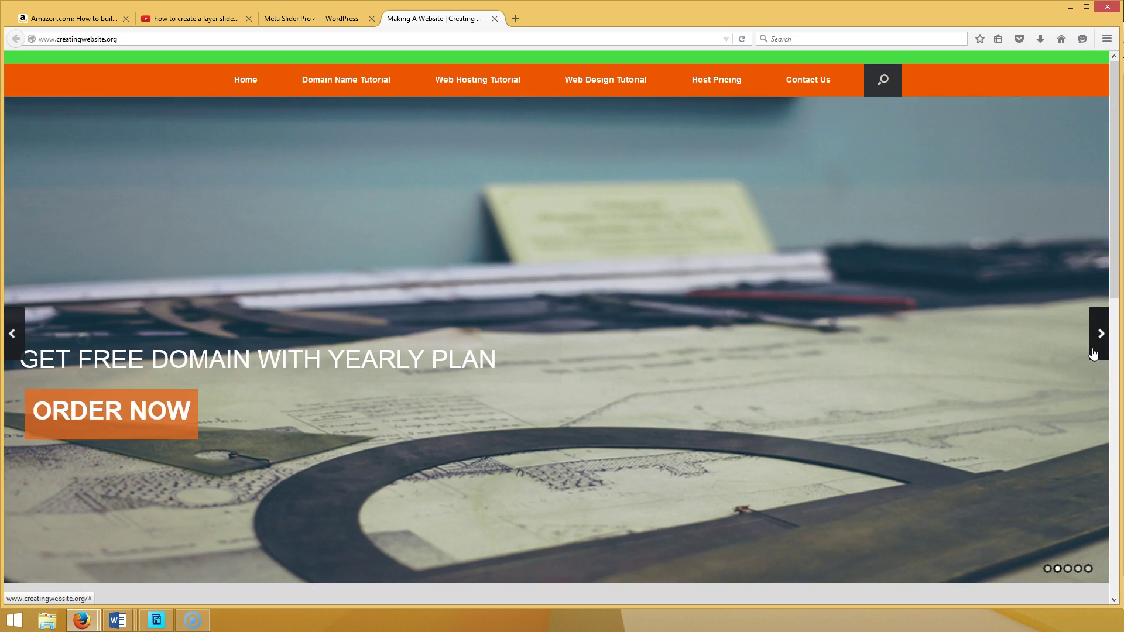
click(1094, 353)
click(1093, 353)
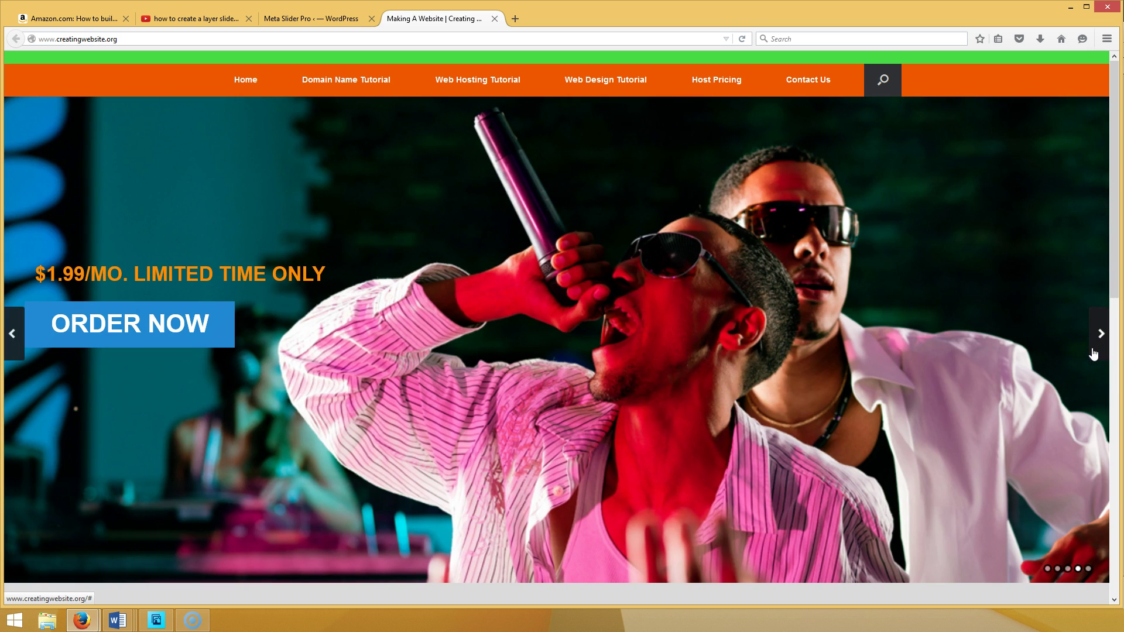
- Open apple.com in a new browser tab
click(515, 18)
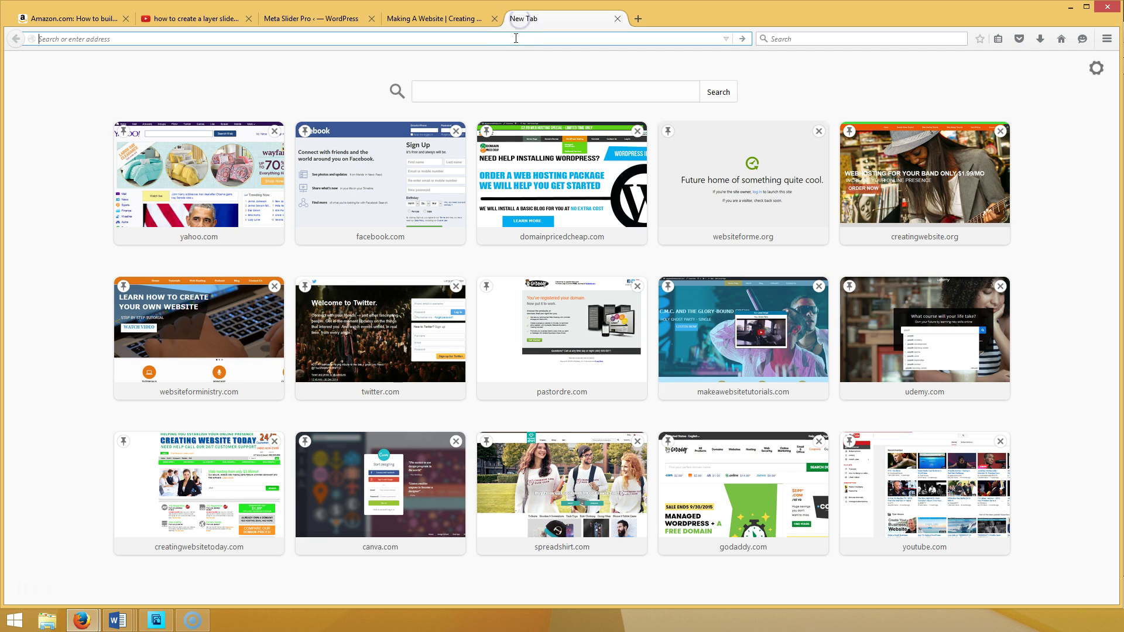
text(apple.com/)
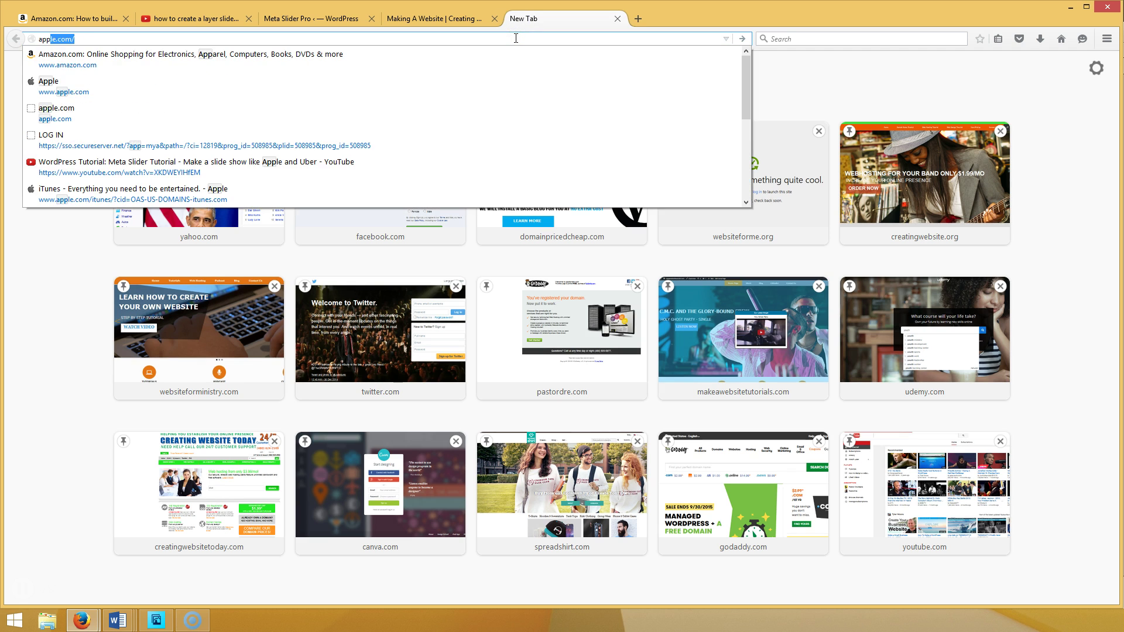
key(Return)
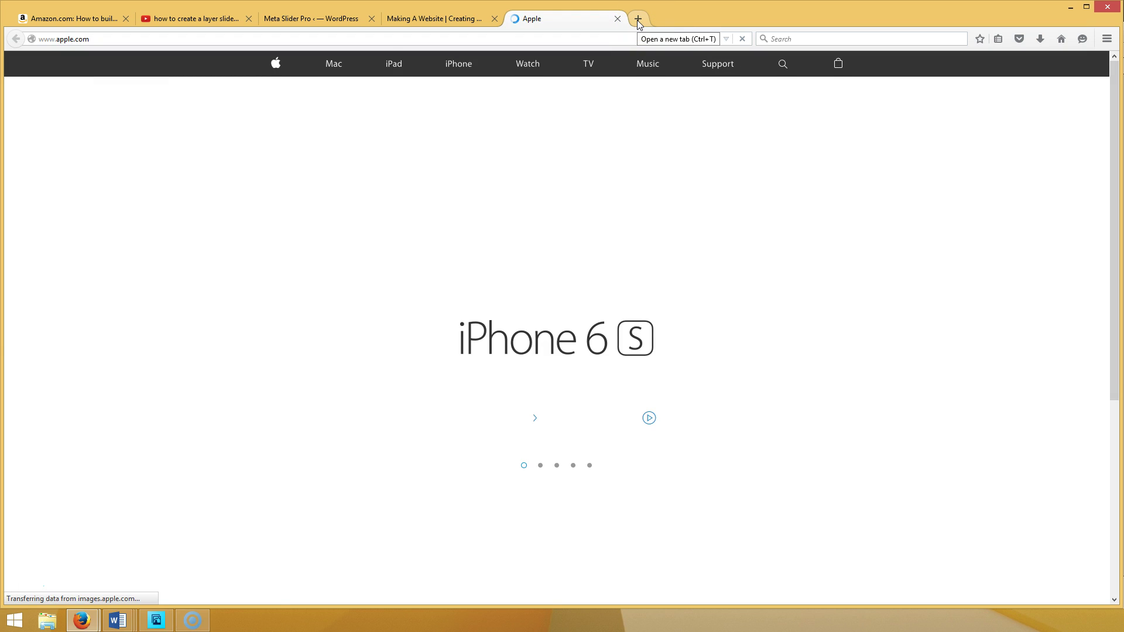
- Open uber.com in another new tab and view the homepage sliders of Apple and Uber
click(637, 20)
text(uv)
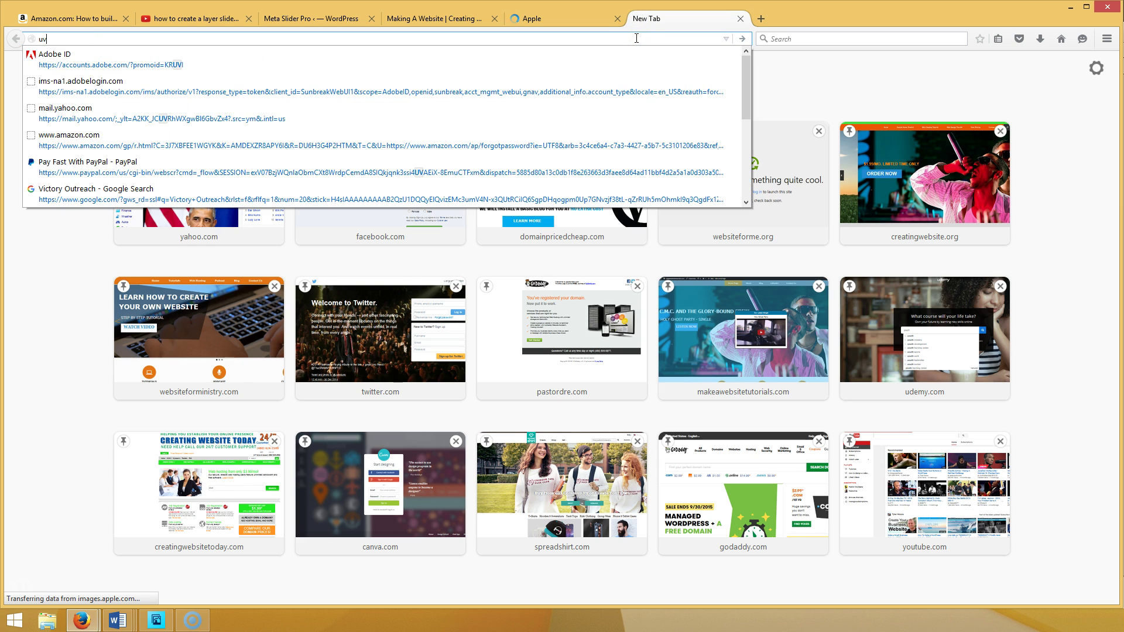
key(BackSpace)
text(ber.com/)
key(Return)
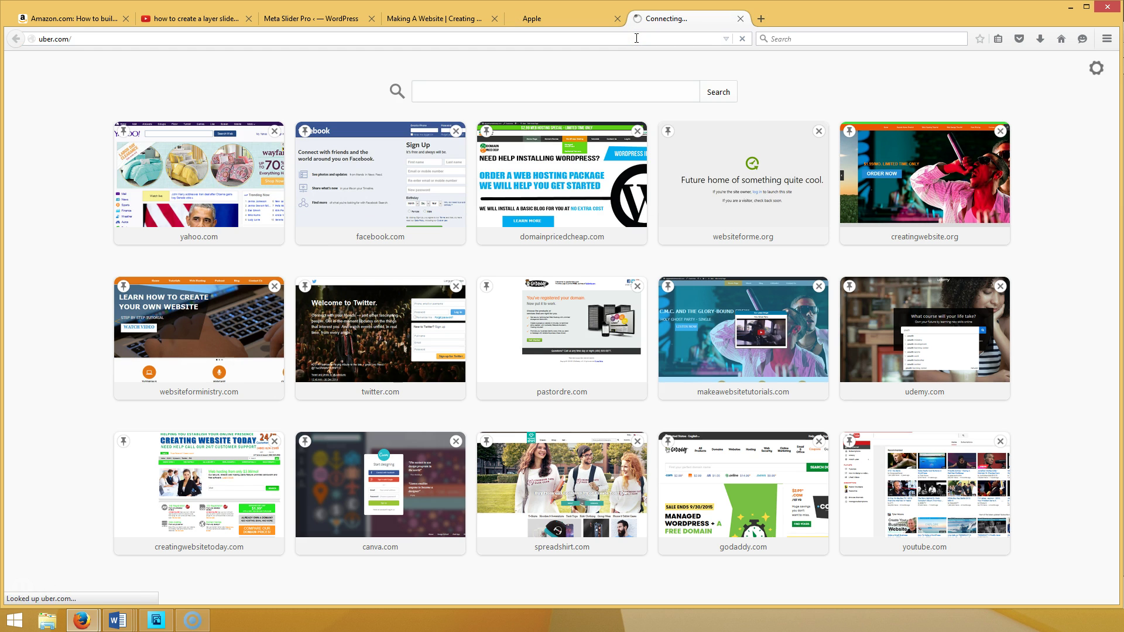
click(603, 19)
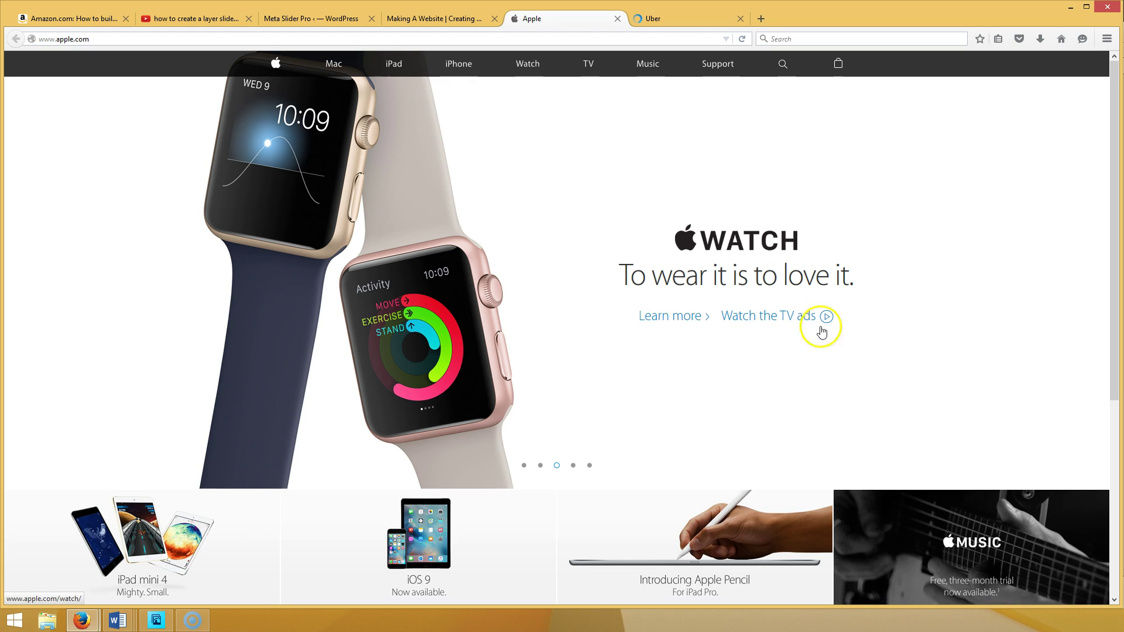
click(672, 18)
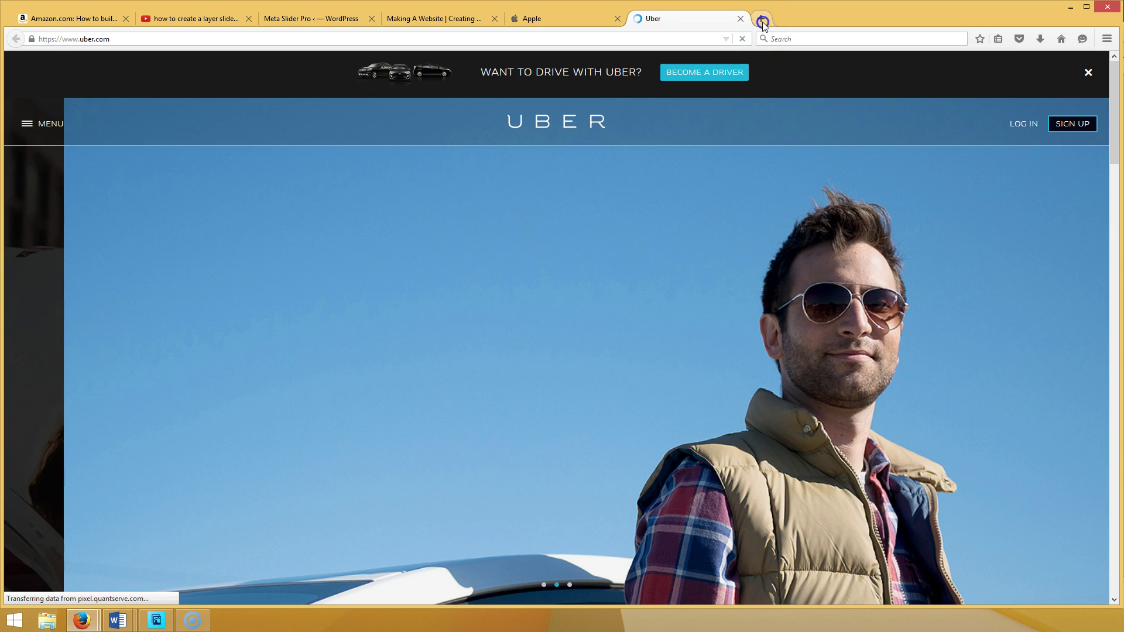
- Open nike.com in a new browser tab to view its homepage slider
click(762, 21)
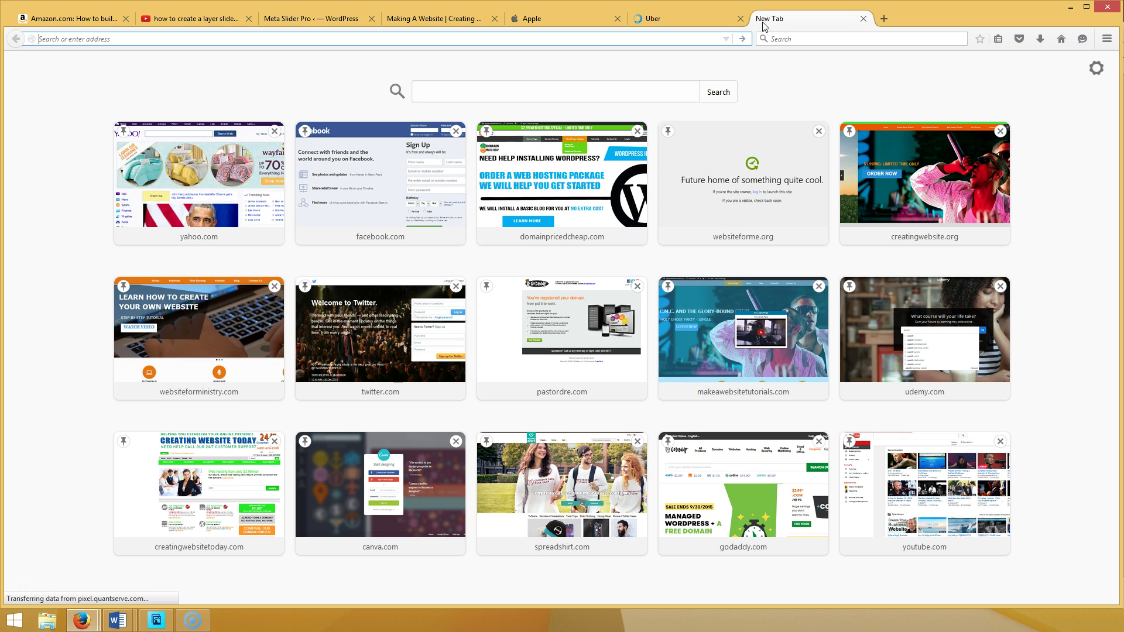
text(Ni)
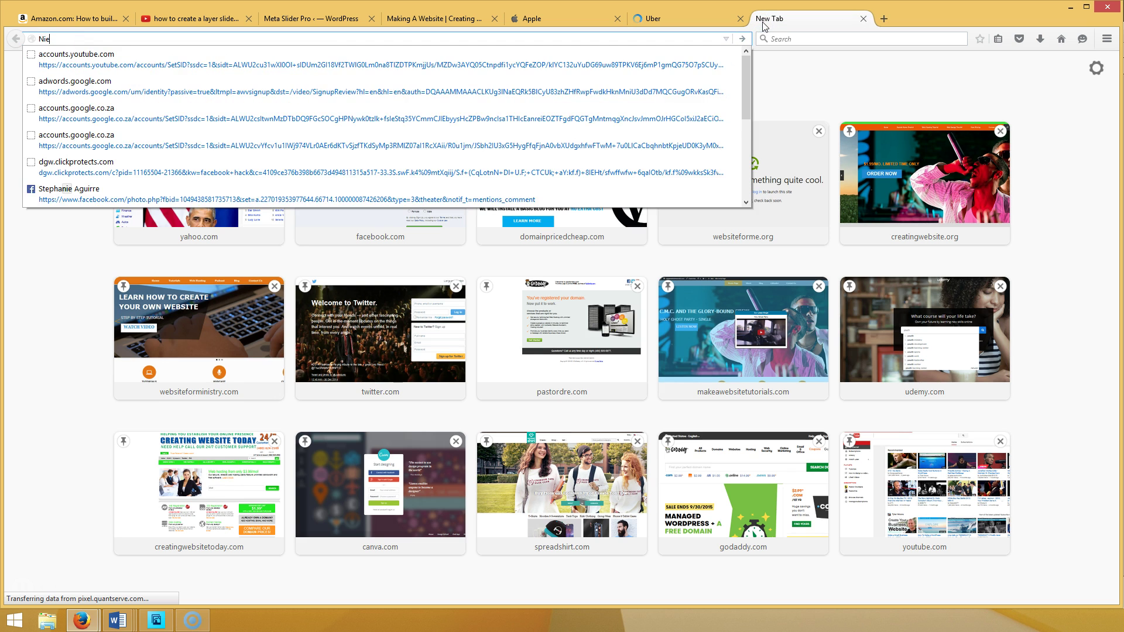
text(ke.com)
key(Return)
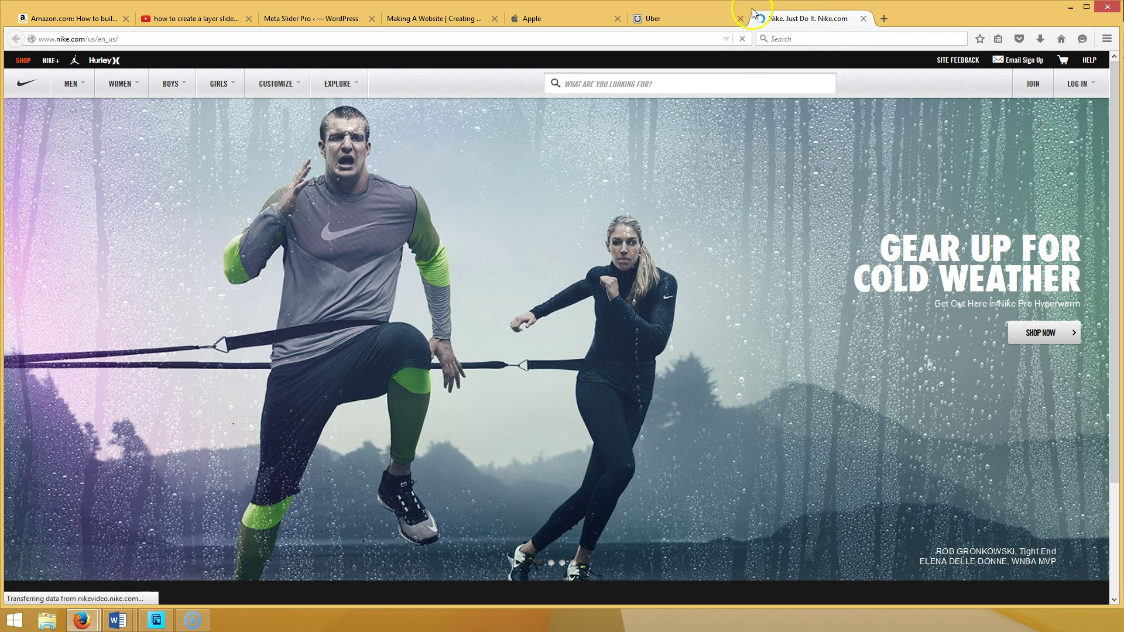
- Return to the websiteforministry.com WordPress admin and view its Dashboard
click(423, 20)
click(315, 26)
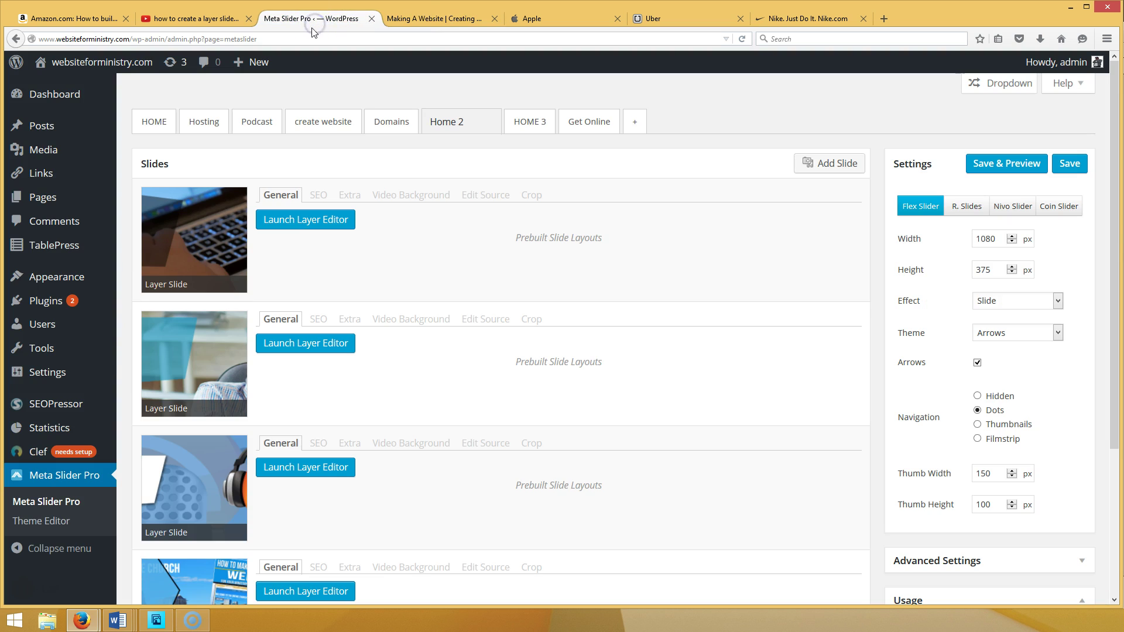
click(56, 96)
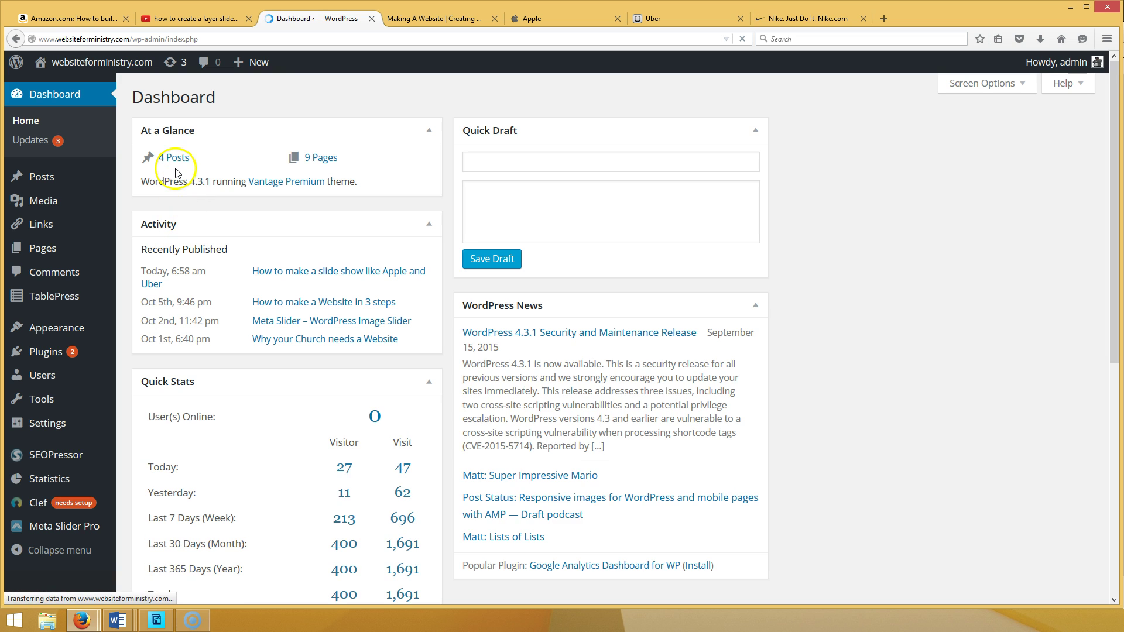
mouse_move(100, 388)
scroll(114, 393, down, 5)
mouse_move(56, 523)
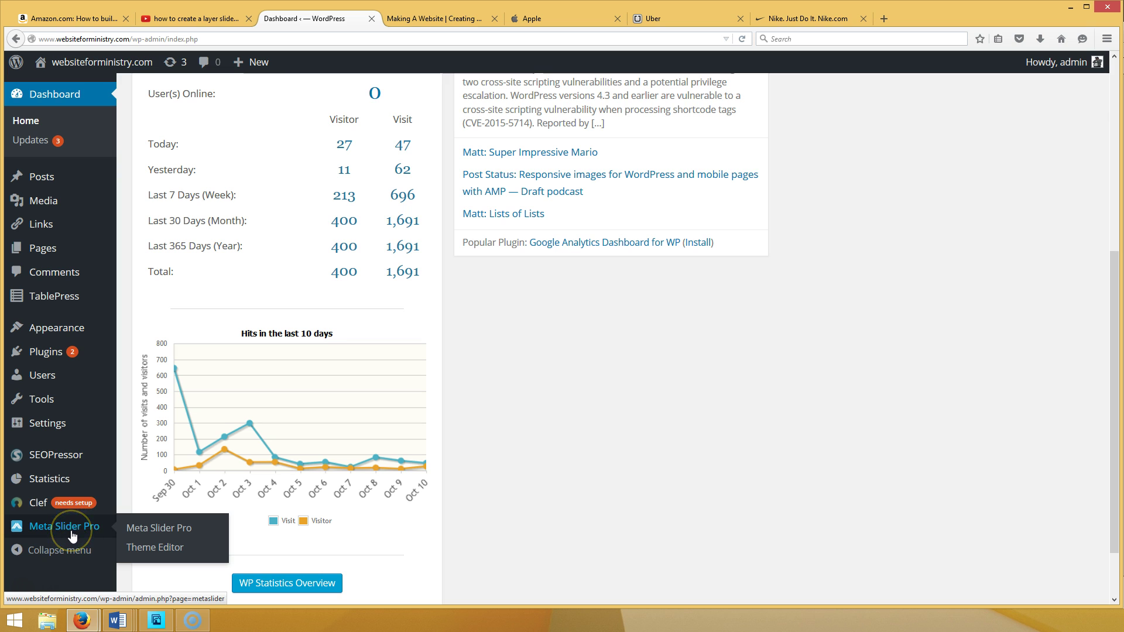
- Go to the page for adding new WordPress plugins and search for "meta slider"
click(59, 349)
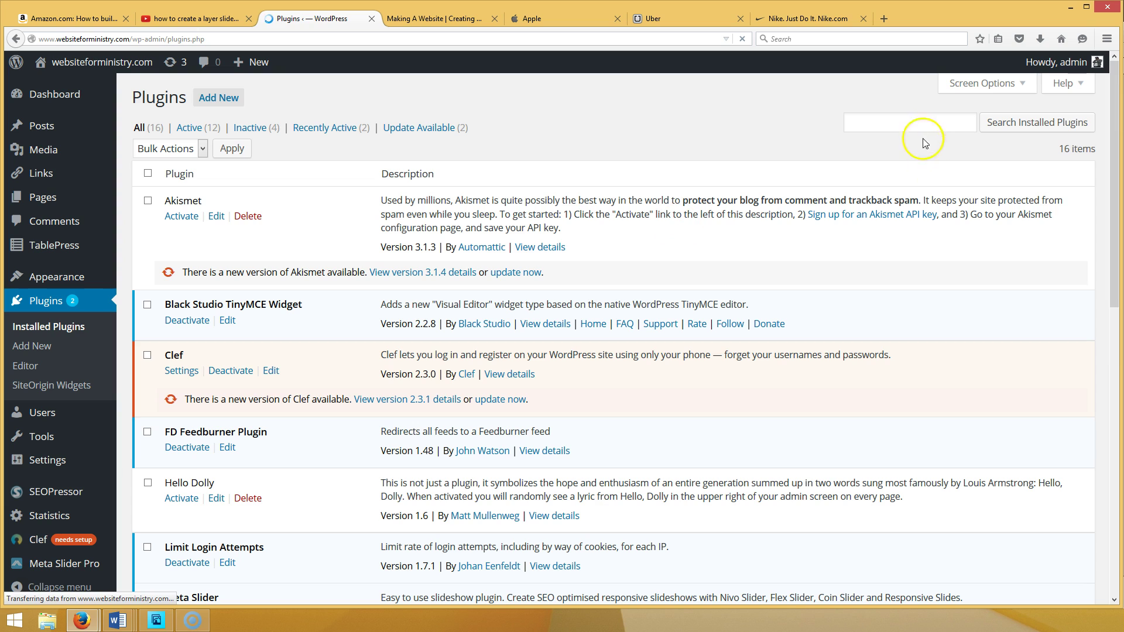
click(917, 126)
text(meta slider)
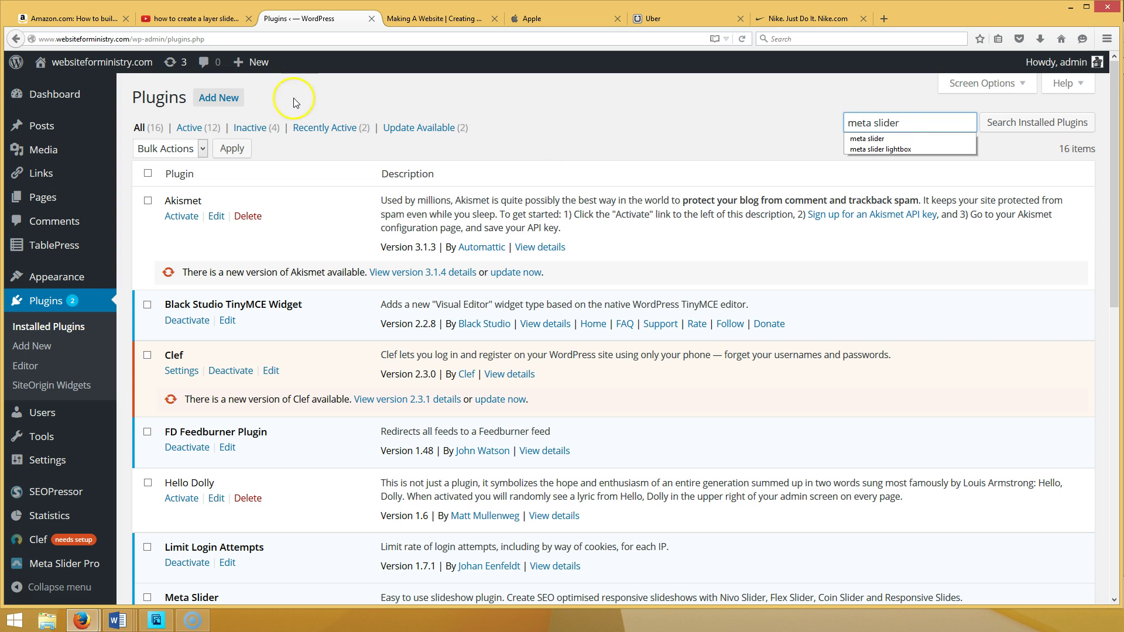
click(226, 99)
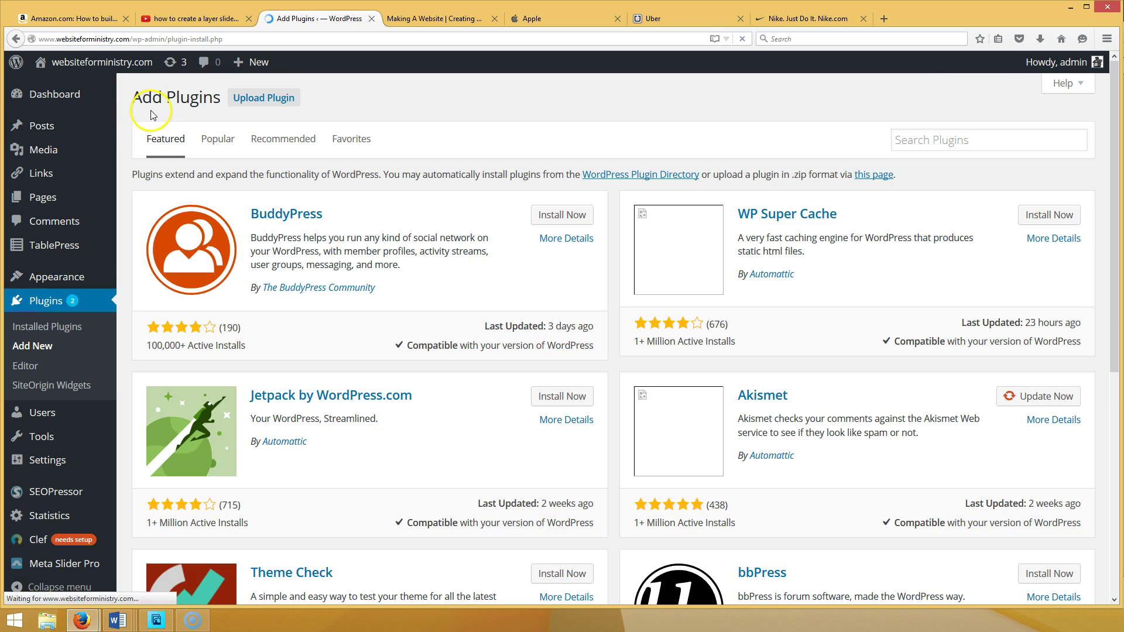
click(970, 145)
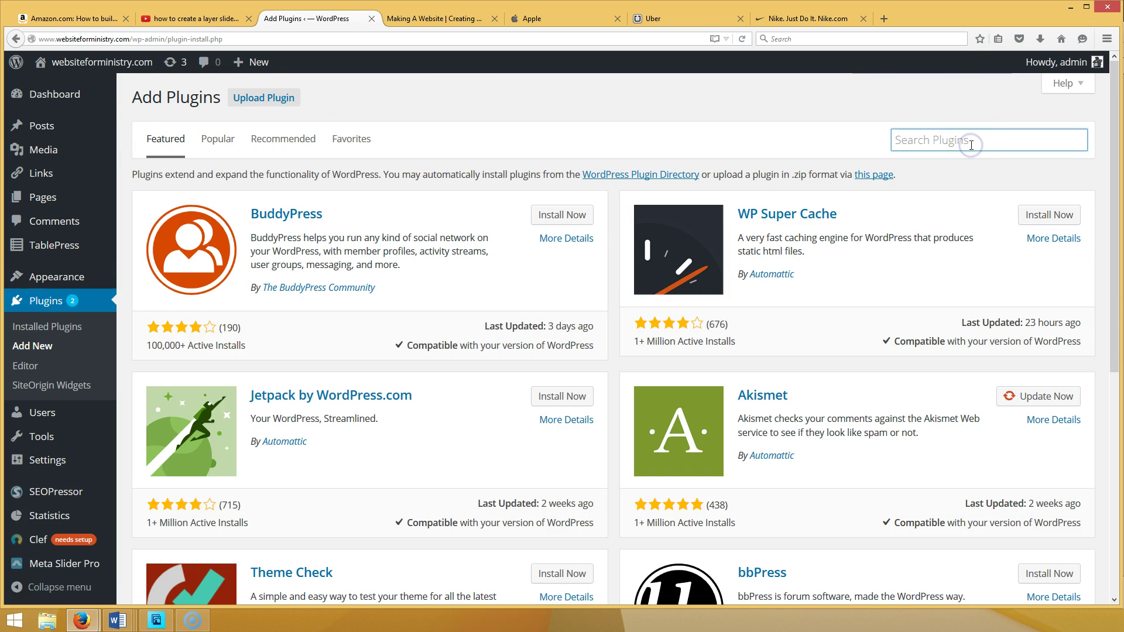
text(meta slider)
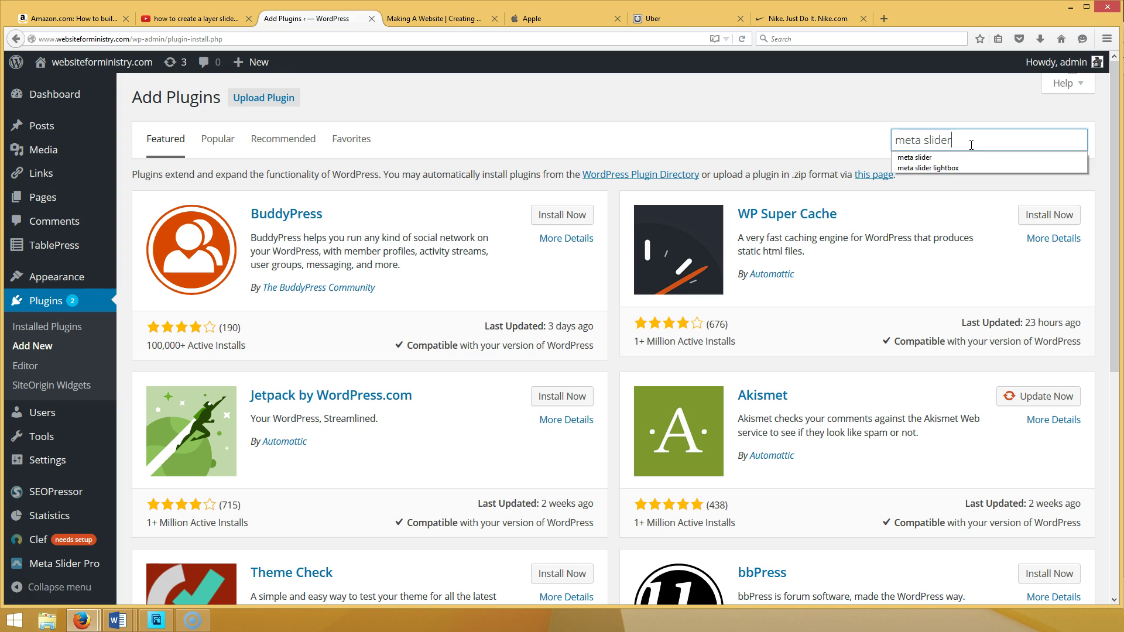
key(Return)
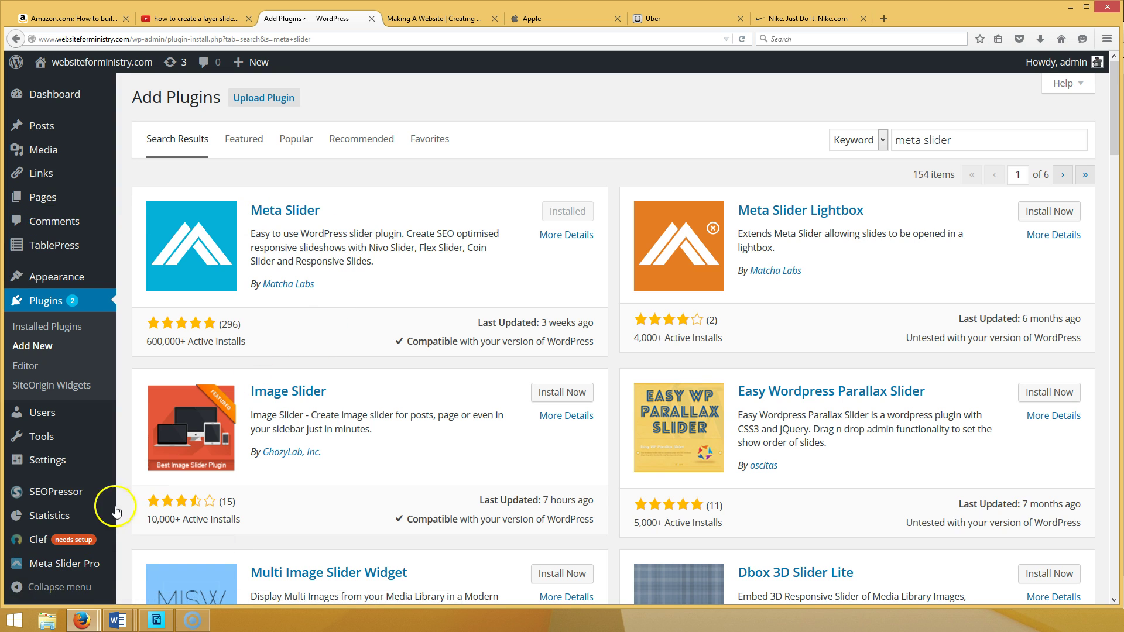
- Open the plugin upload form for installing a plugin from a .zip file
mouse_move(88, 565)
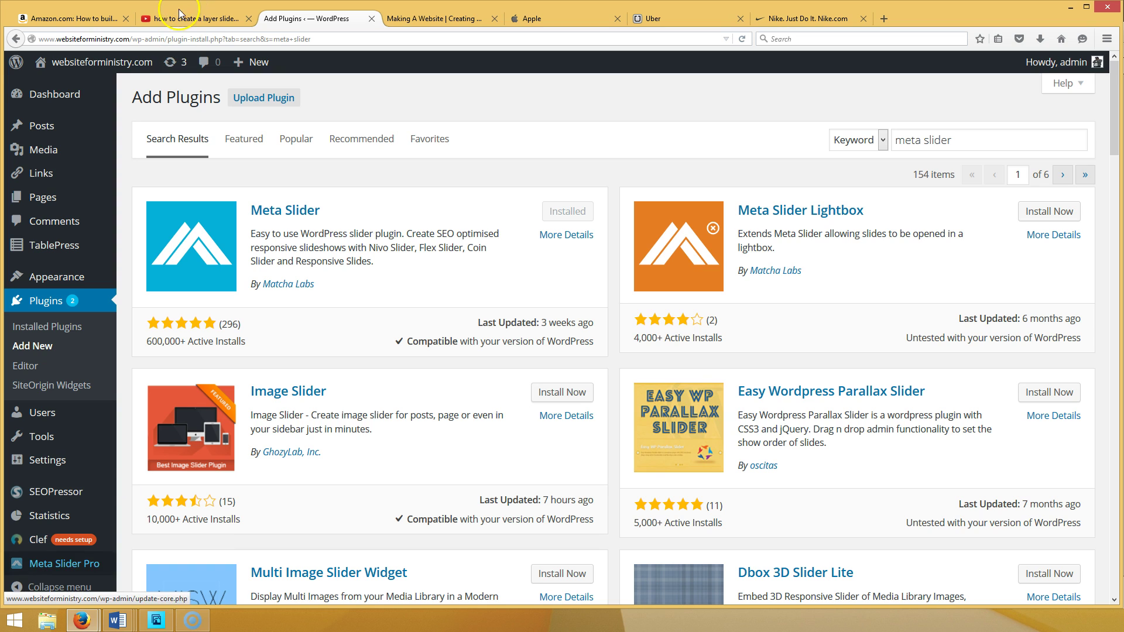
click(268, 99)
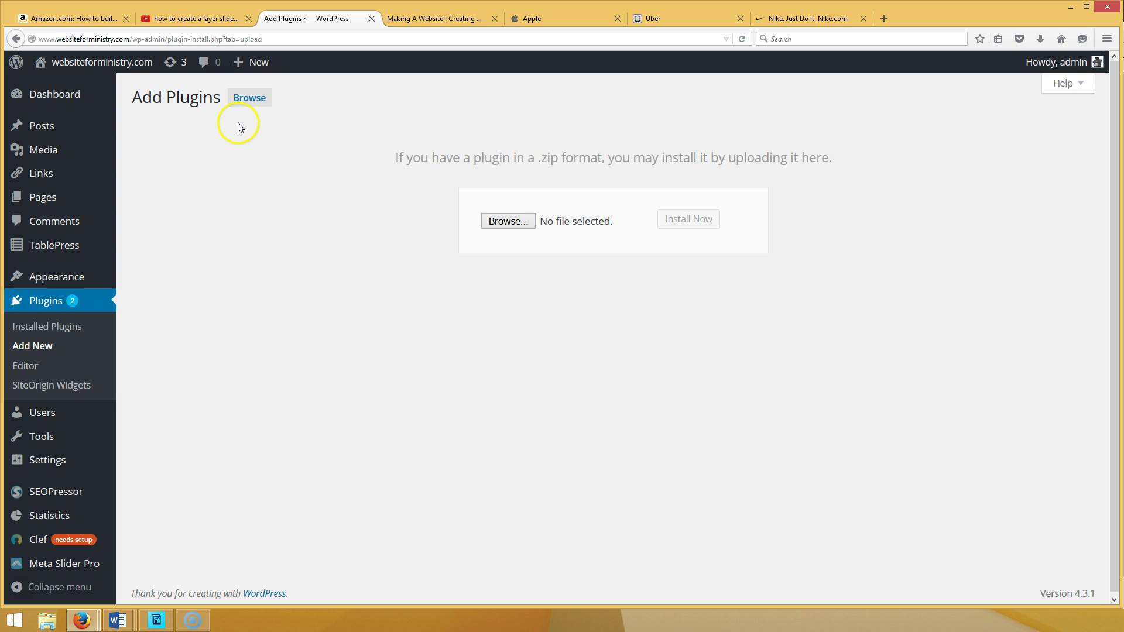
click(248, 105)
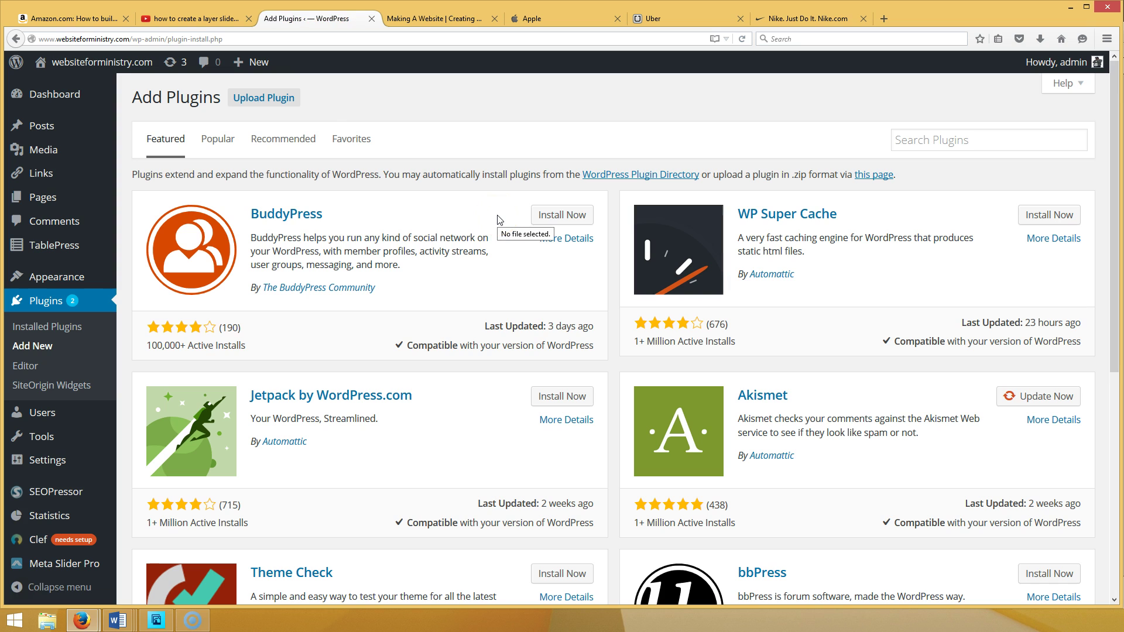
click(277, 100)
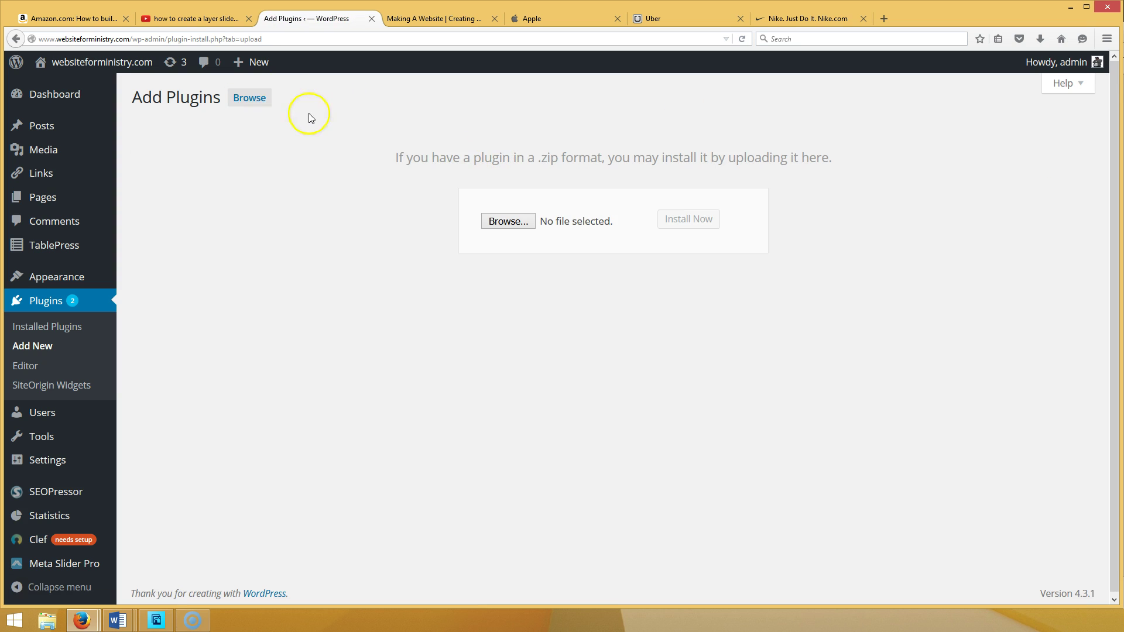
- Look through the OneDrive Developer PlugINs folder for the ml-slider-pro-2.6 zip without choosing a file
click(532, 221)
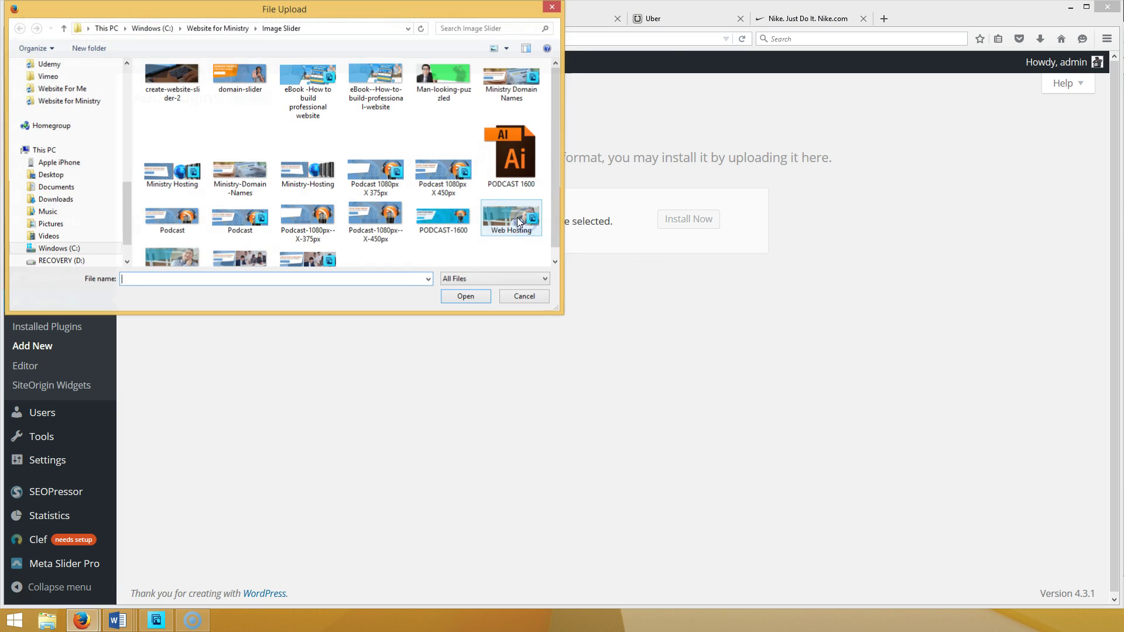
click(151, 29)
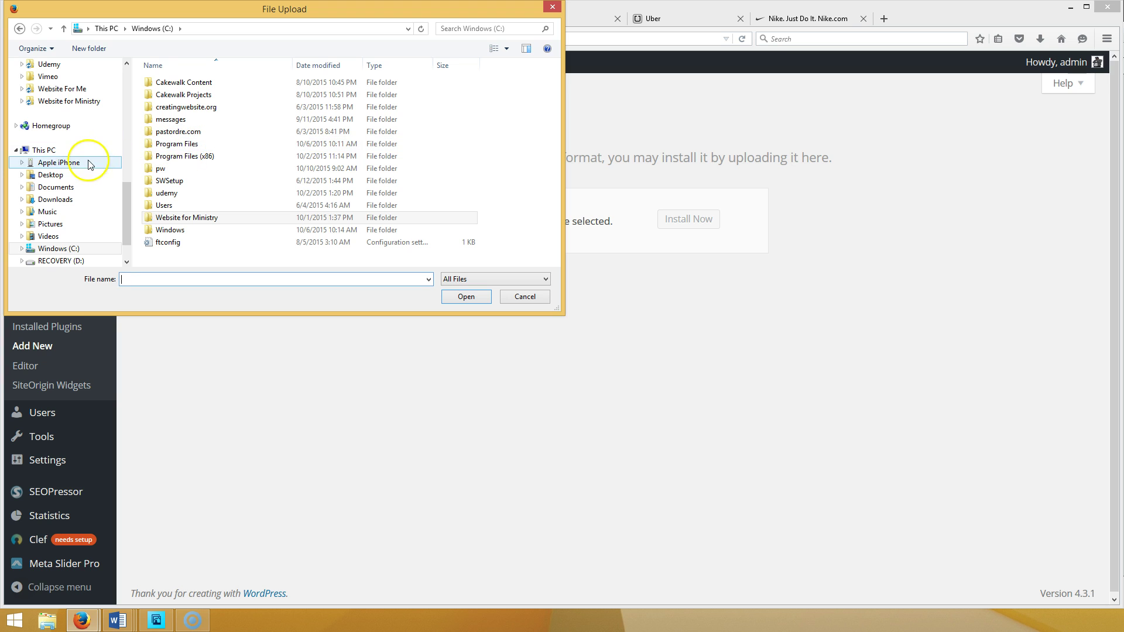
click(111, 176)
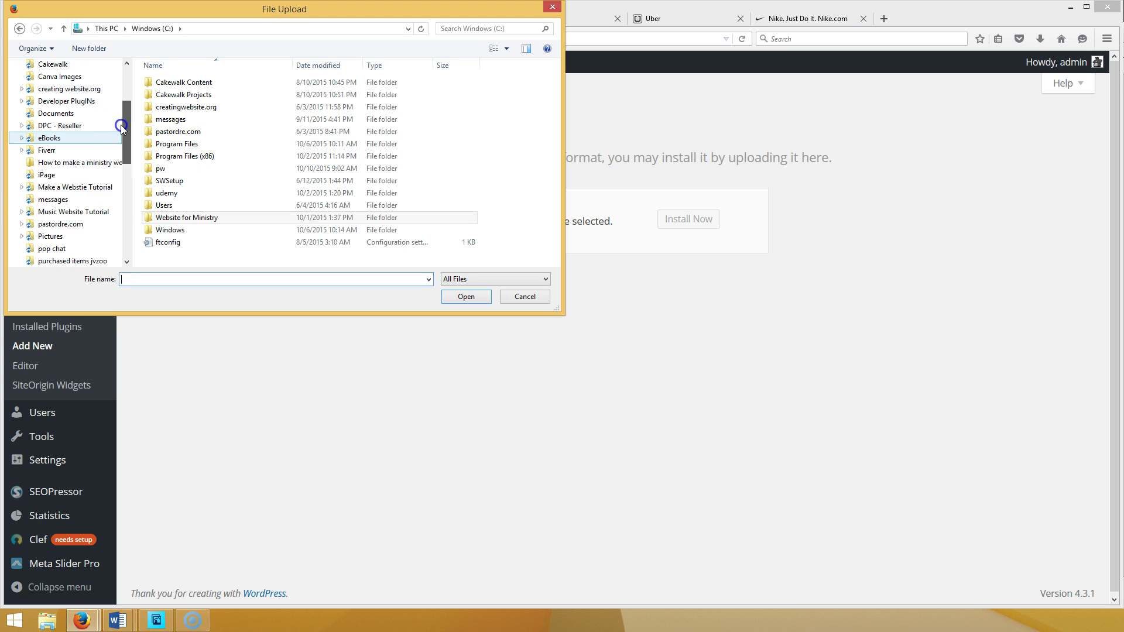
click(91, 103)
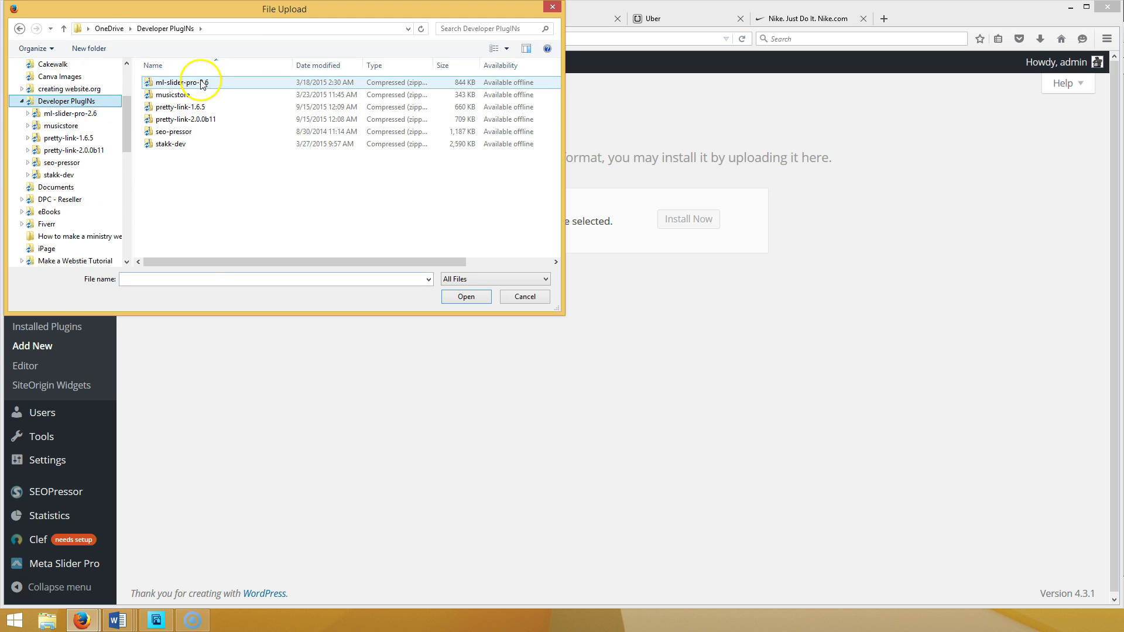
click(525, 296)
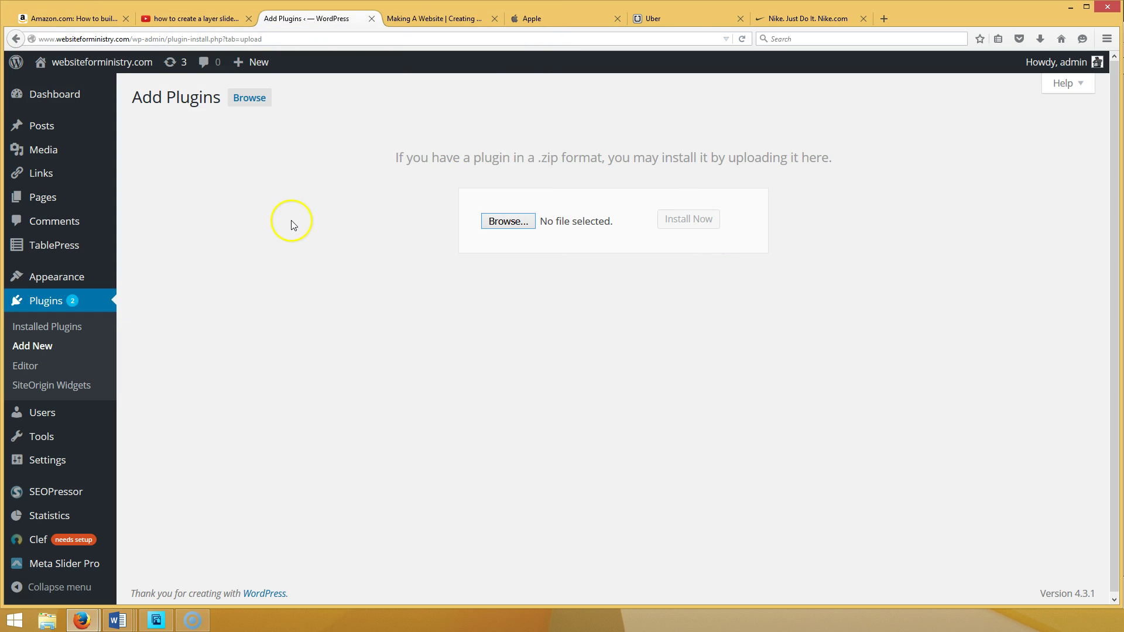
- Open Meta Slider Pro and delete the last layer slide from the Home 2 slideshow
click(64, 564)
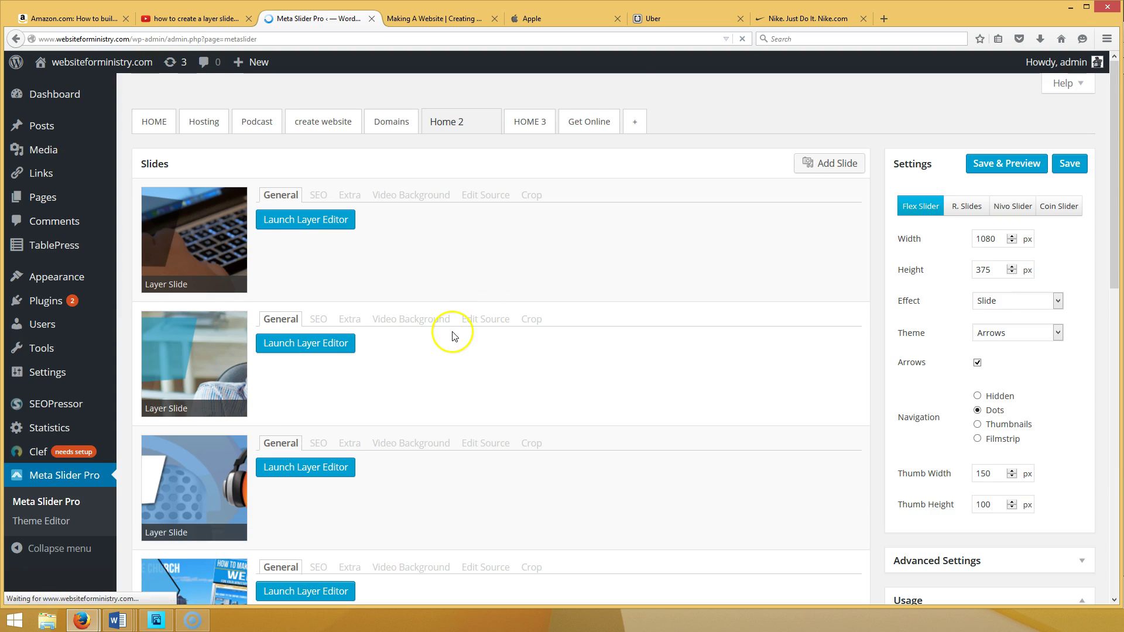
scroll(398, 474, down, 3)
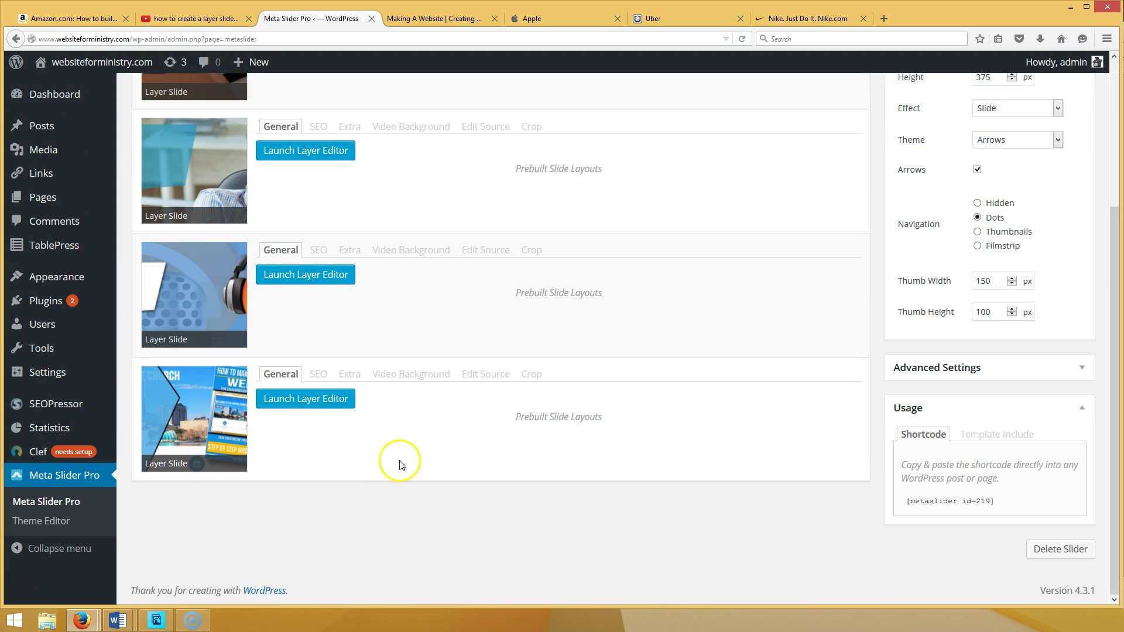
click(146, 376)
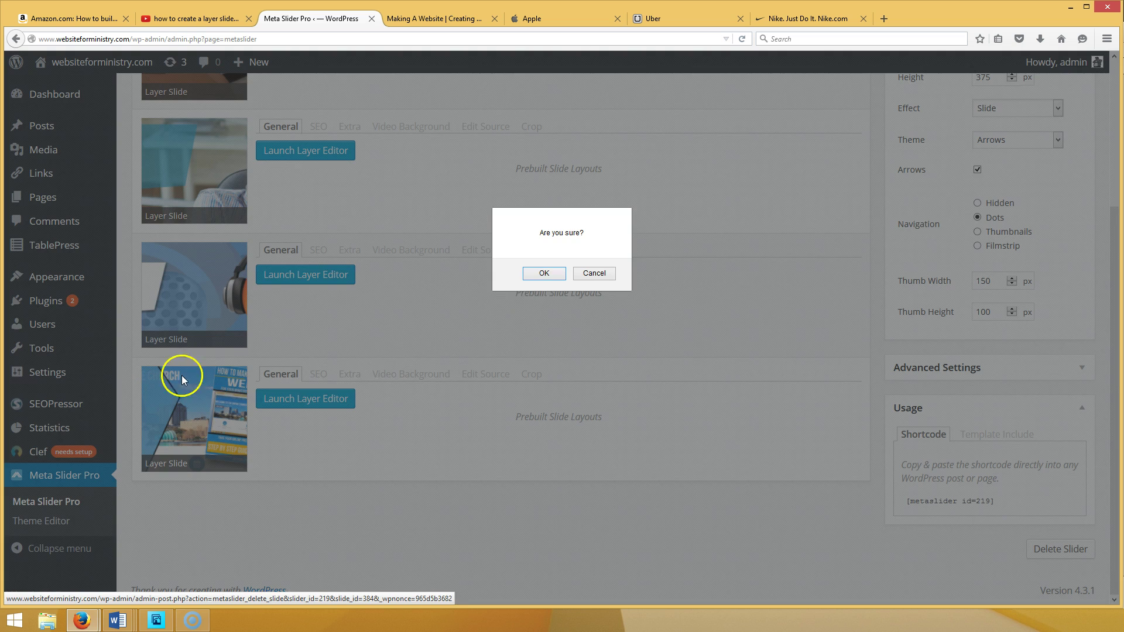
click(543, 274)
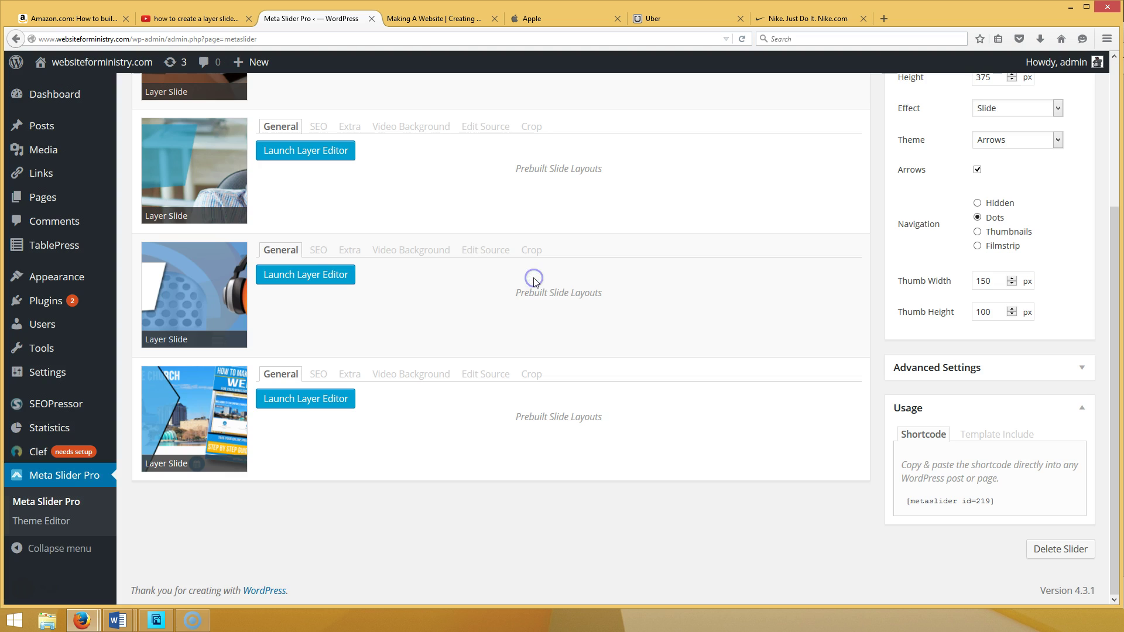
click(403, 399)
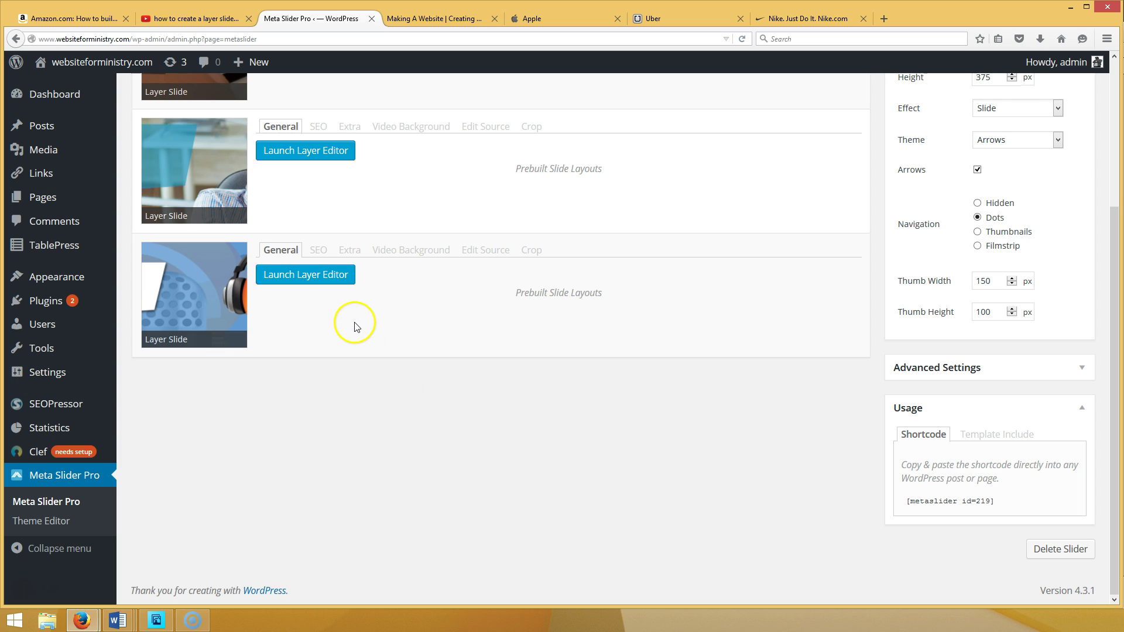
- Add a layer slide to the Home 2 slideshow using the first eBook website image in the media library
scroll(351, 322, up, 6)
click(21, 501)
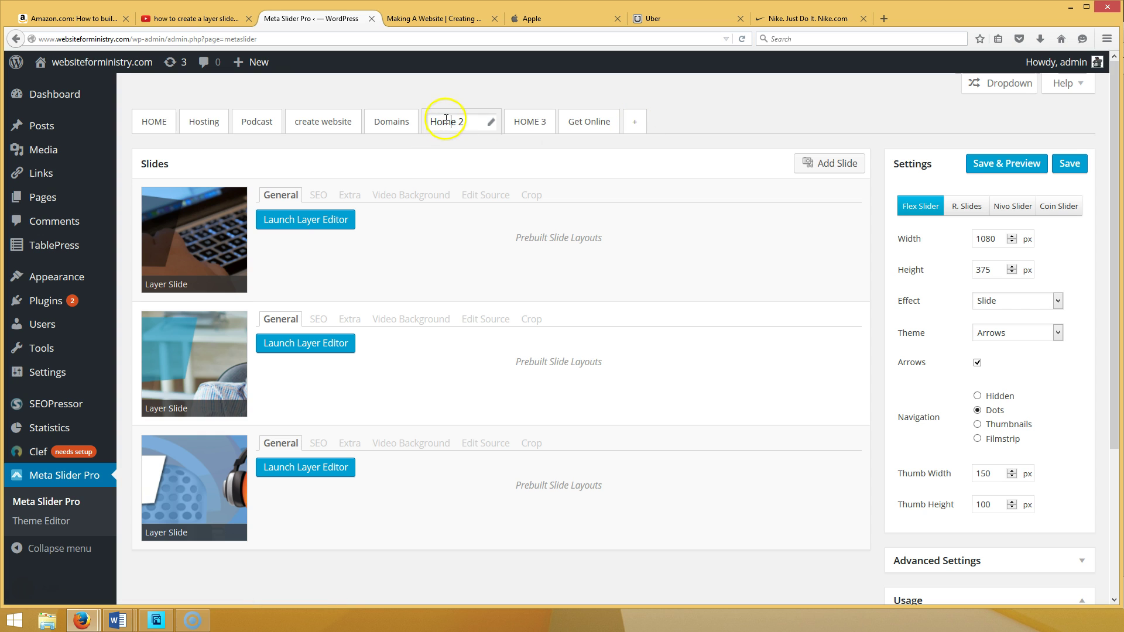
click(822, 166)
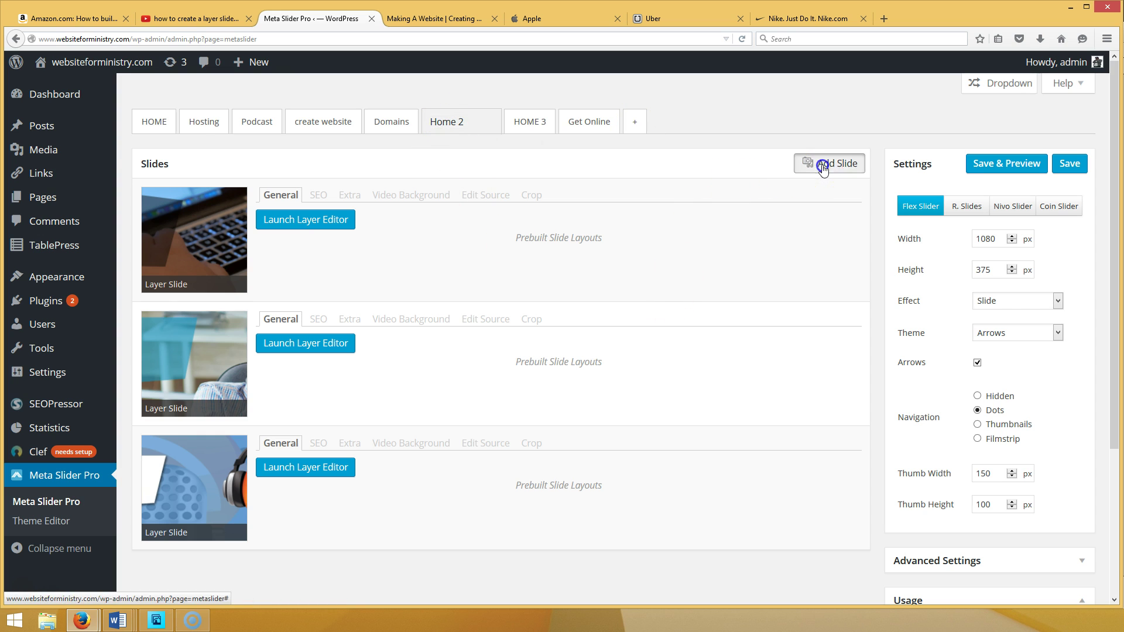
click(74, 214)
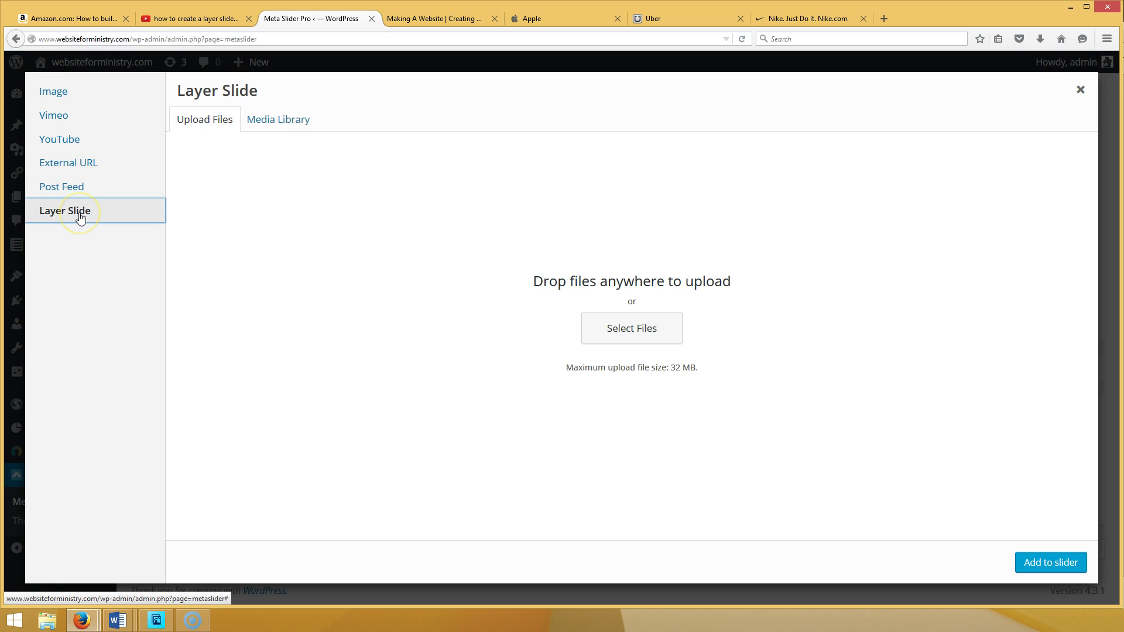
click(297, 120)
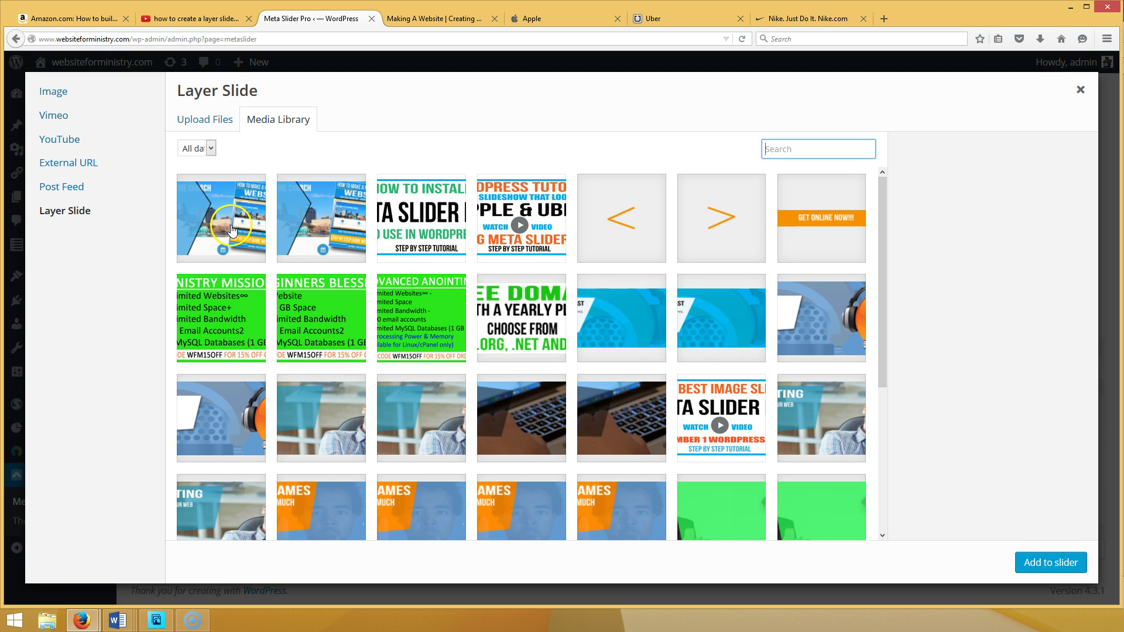
click(232, 230)
click(1034, 565)
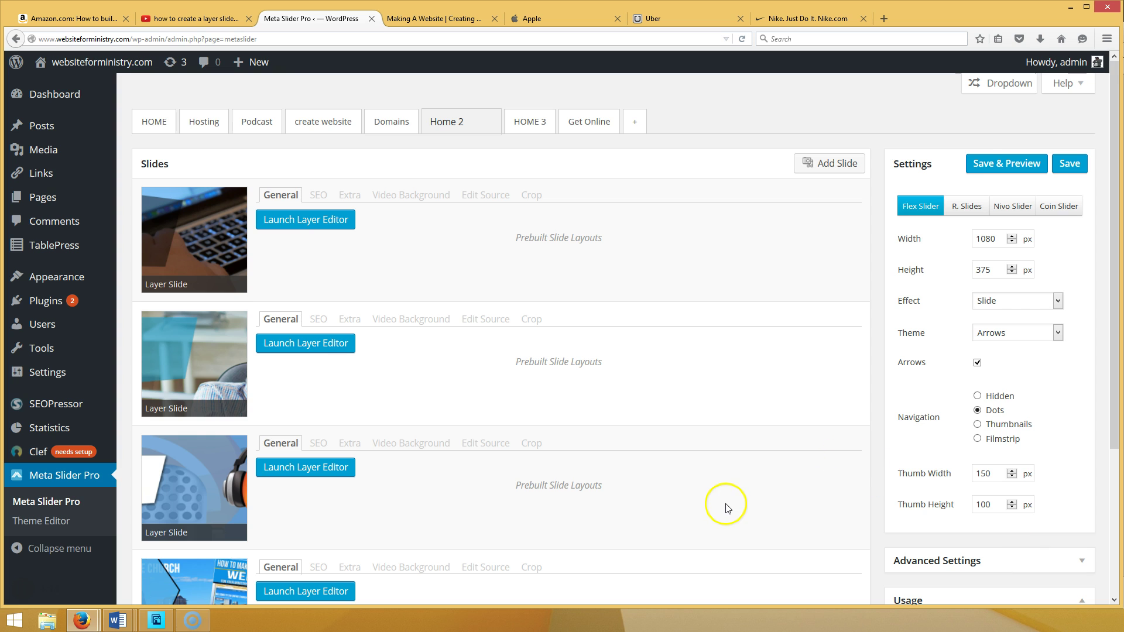
- Open the layer editor for the new eBook slide and delete its NEW EBOOK RELEASE layer
scroll(724, 509, down, 3)
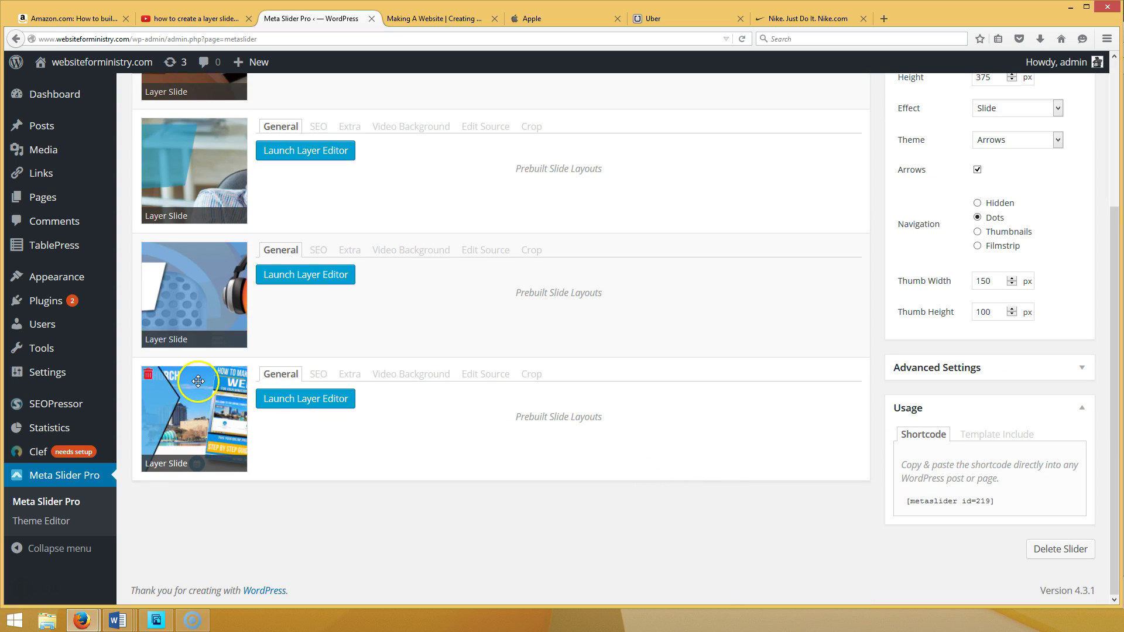
click(292, 412)
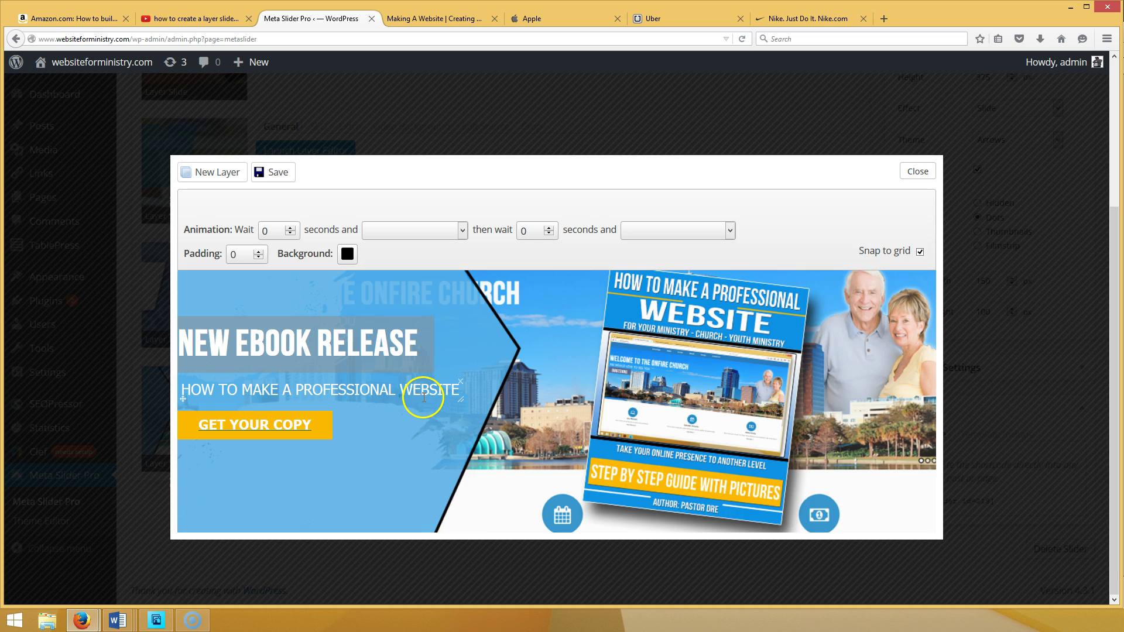
click(407, 343)
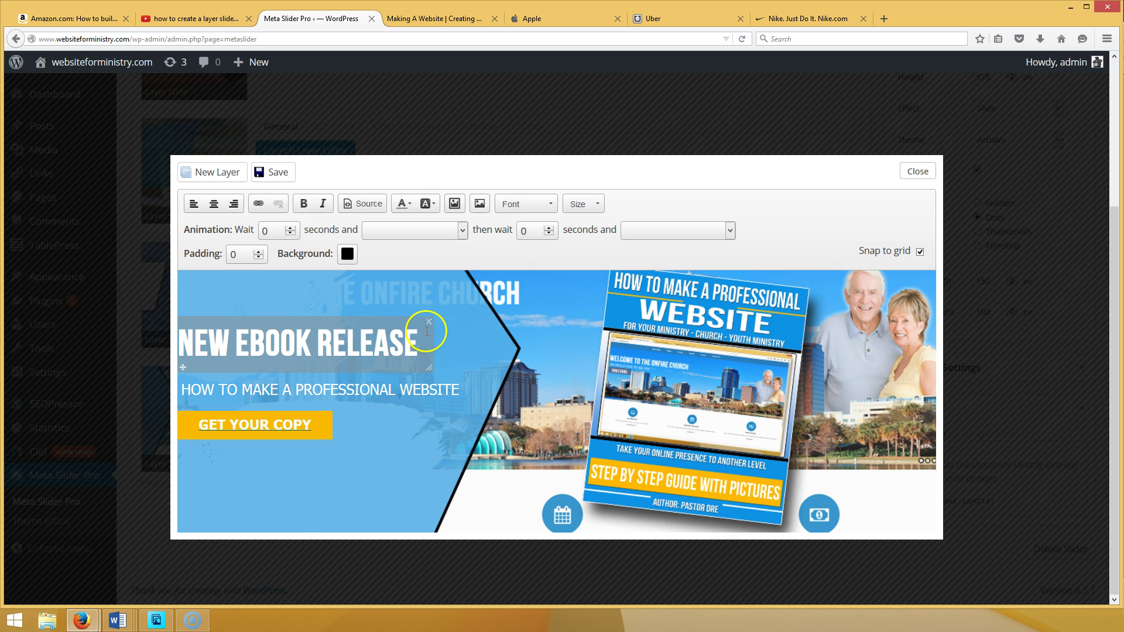
click(429, 321)
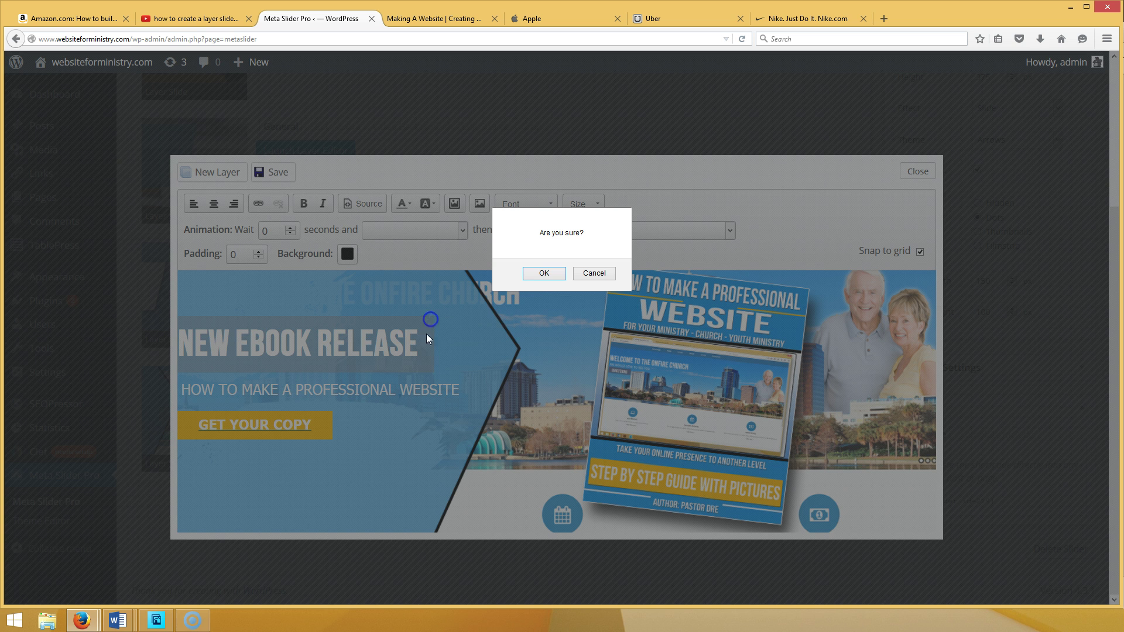
click(534, 273)
- Delete the HOW TO MAKE A PROFESSIONAL WEBSITE and GET YOUR COPY layers, then close the layer editor and save the changes
click(375, 391)
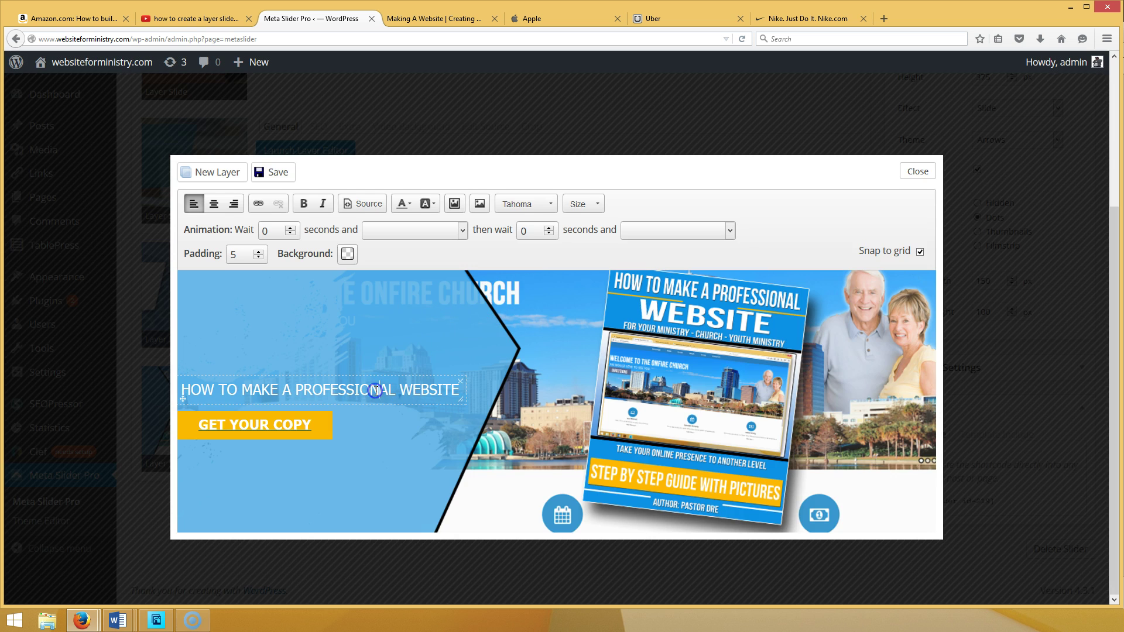
click(466, 383)
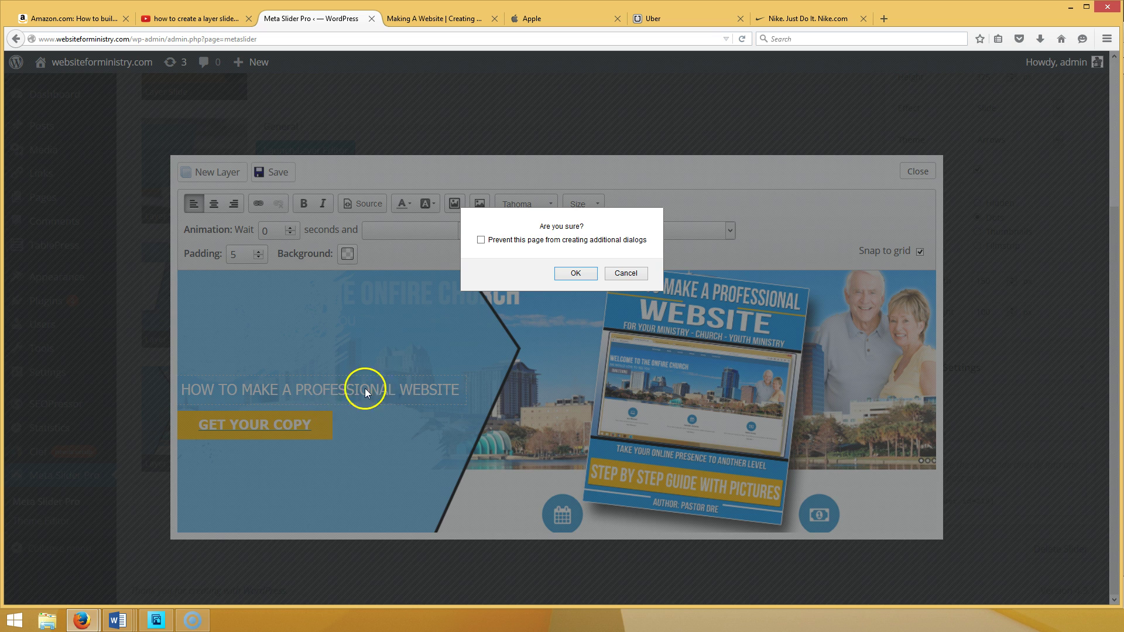
click(571, 272)
click(276, 421)
click(331, 416)
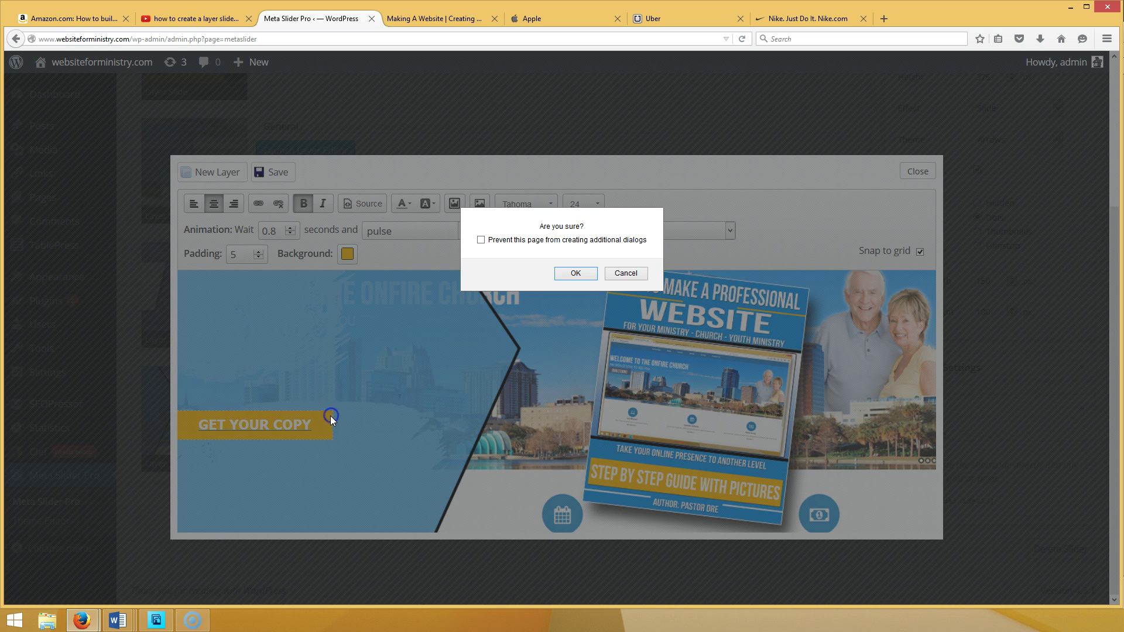
click(579, 273)
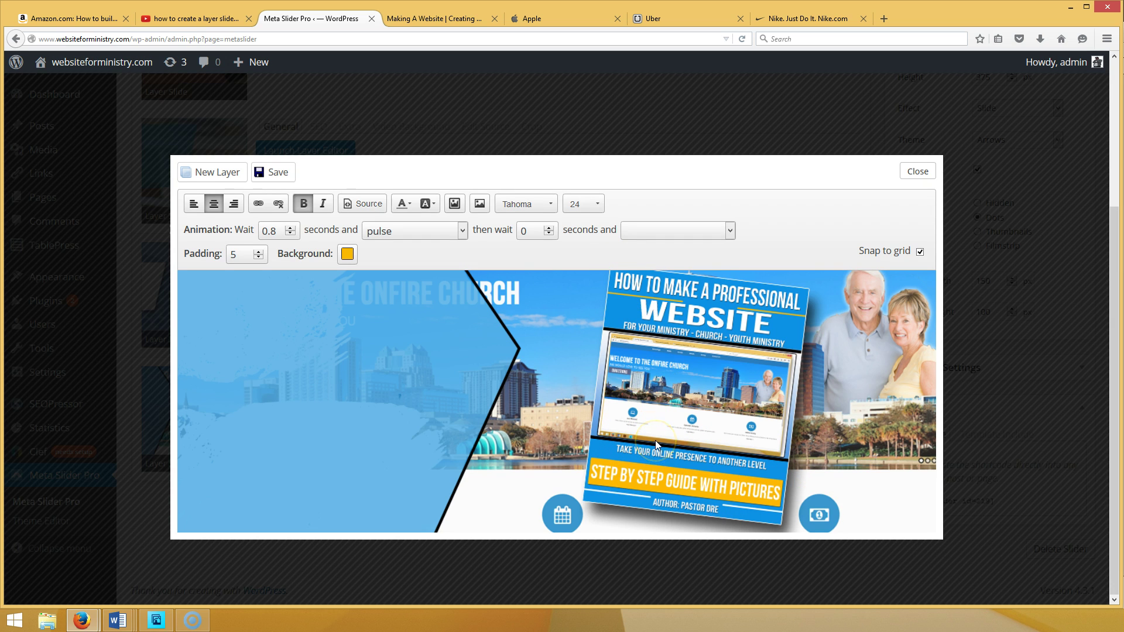
click(912, 168)
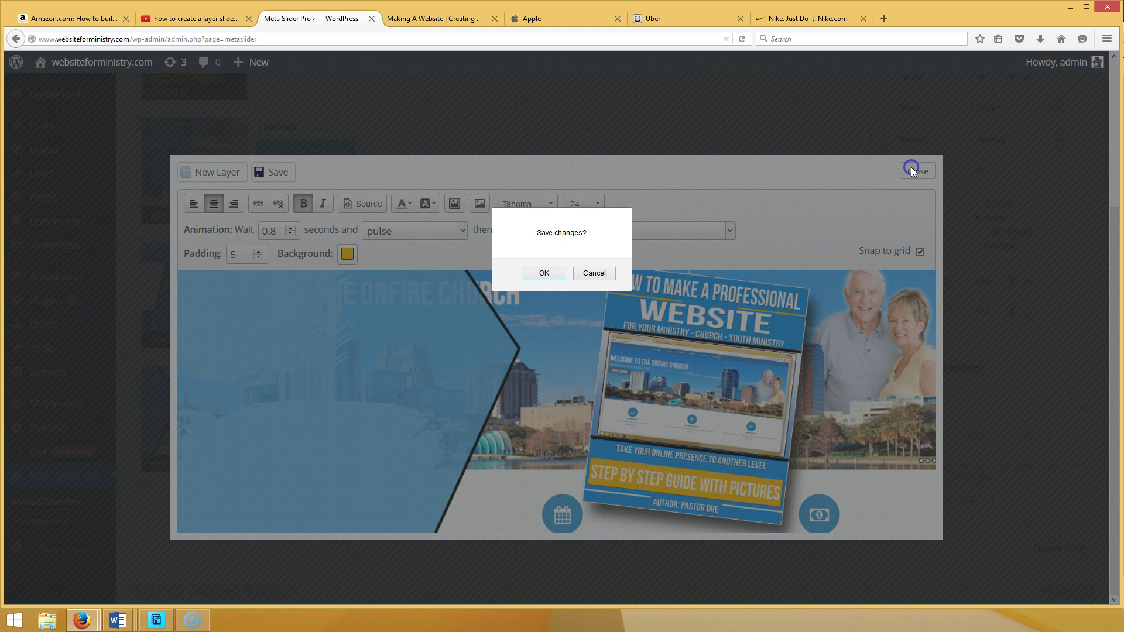
click(557, 281)
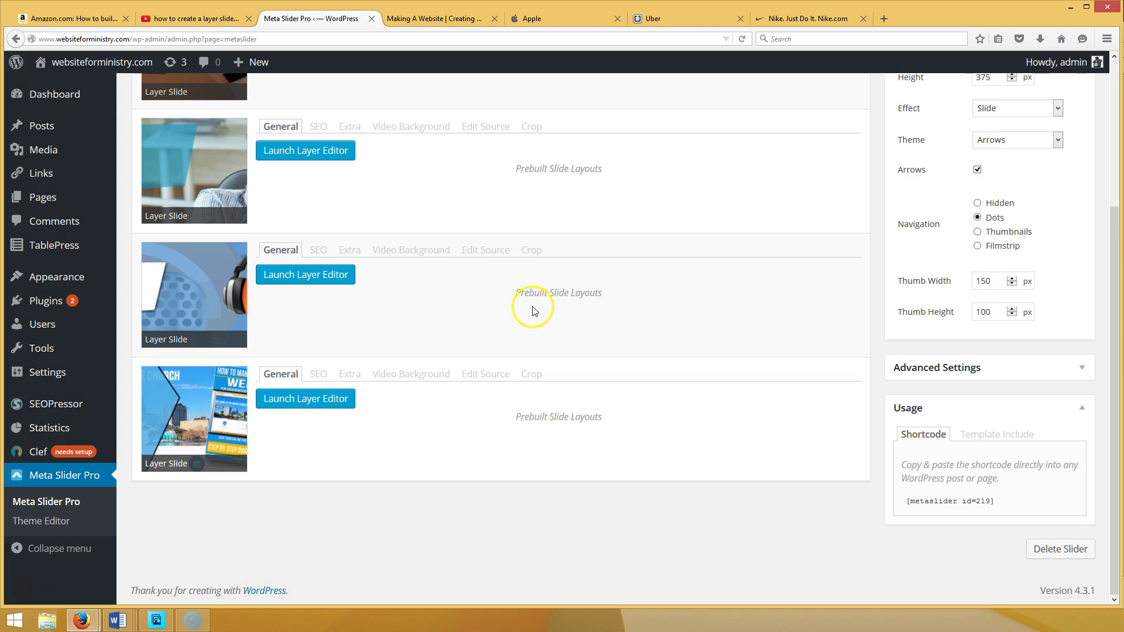
scroll(484, 289, up, 5)
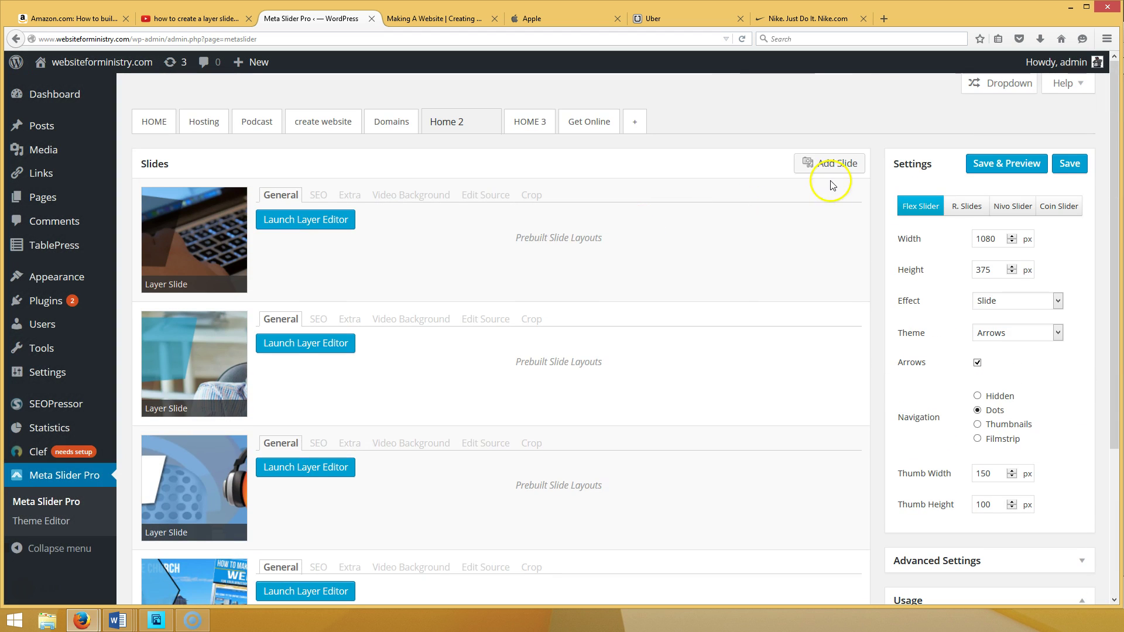
click(827, 165)
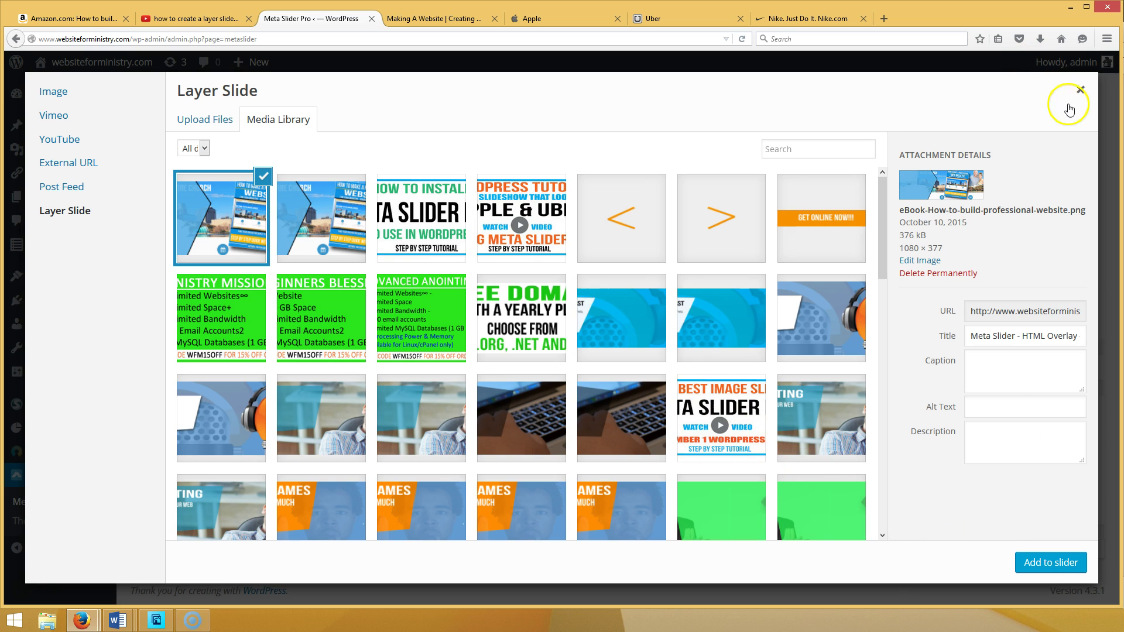
click(1080, 91)
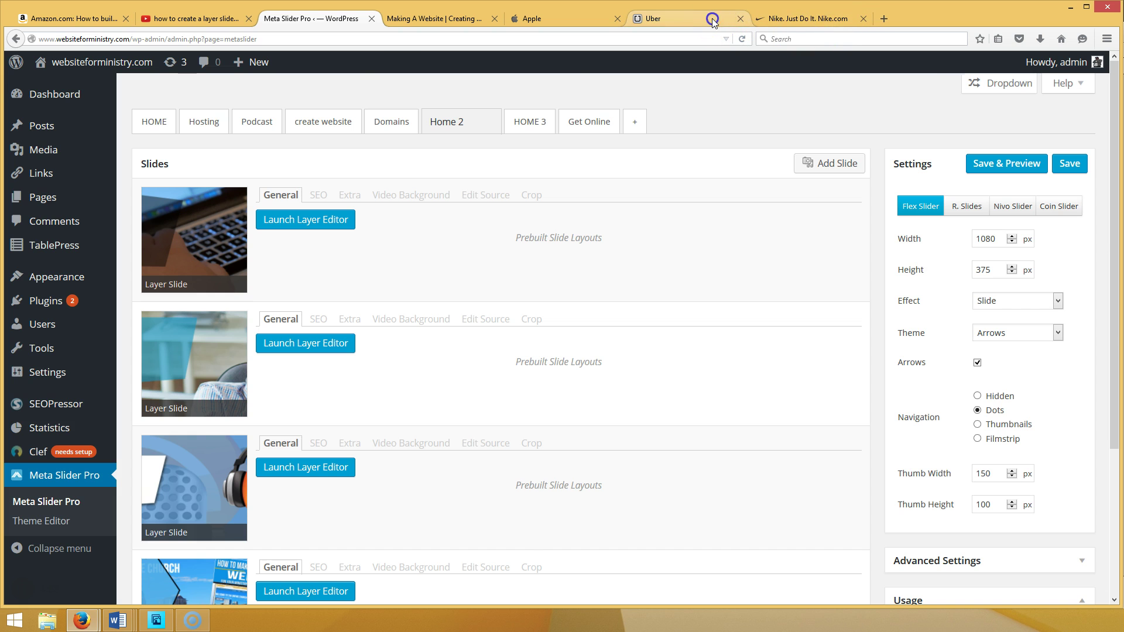
- Look at the homepage sliders of Uber, Apple and Nike, and return to the Meta Slider Pro page
click(673, 19)
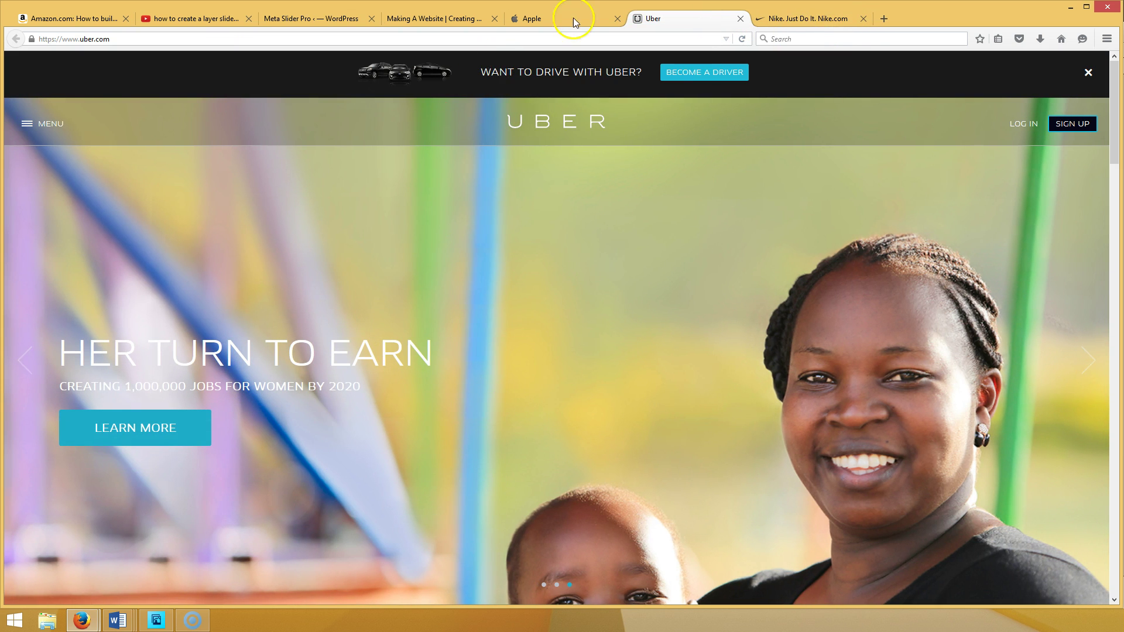
click(574, 18)
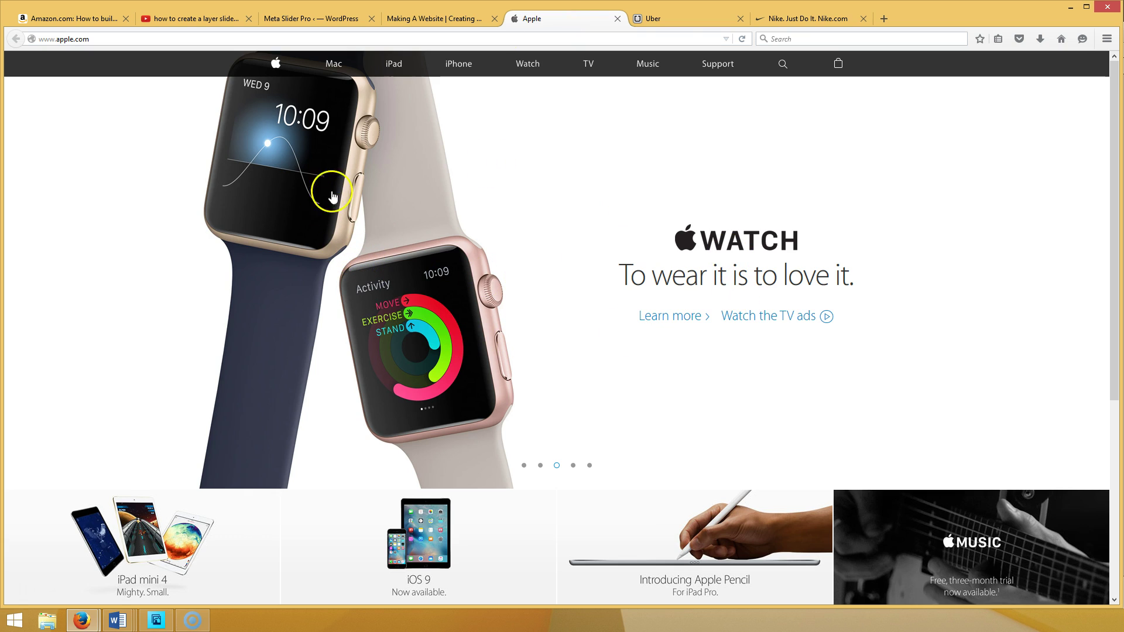
click(760, 19)
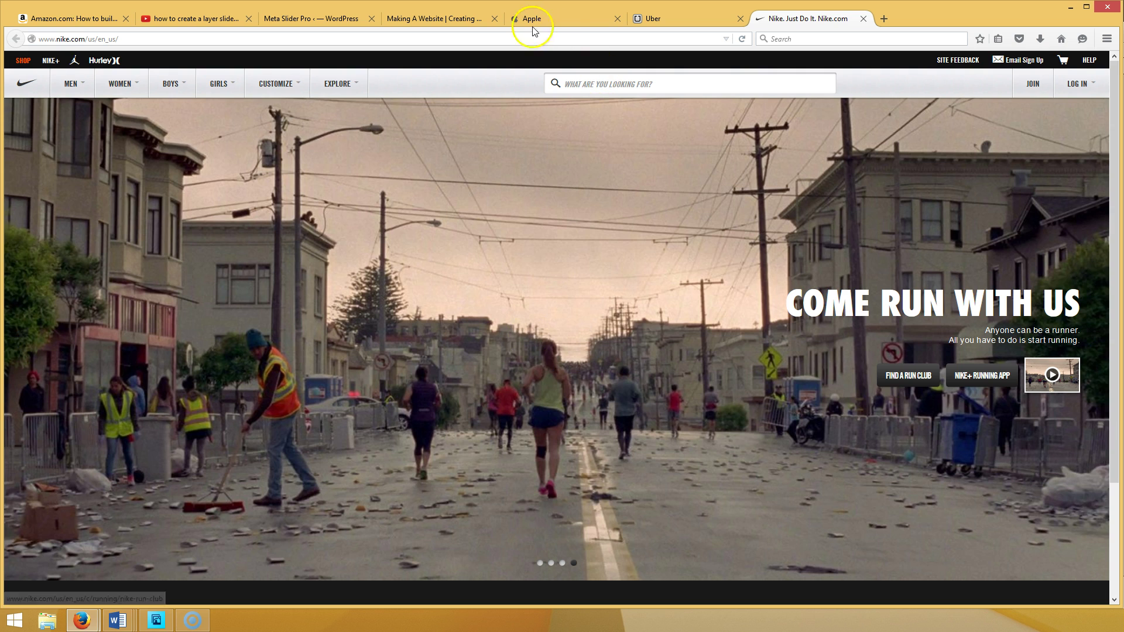
click(442, 21)
click(323, 18)
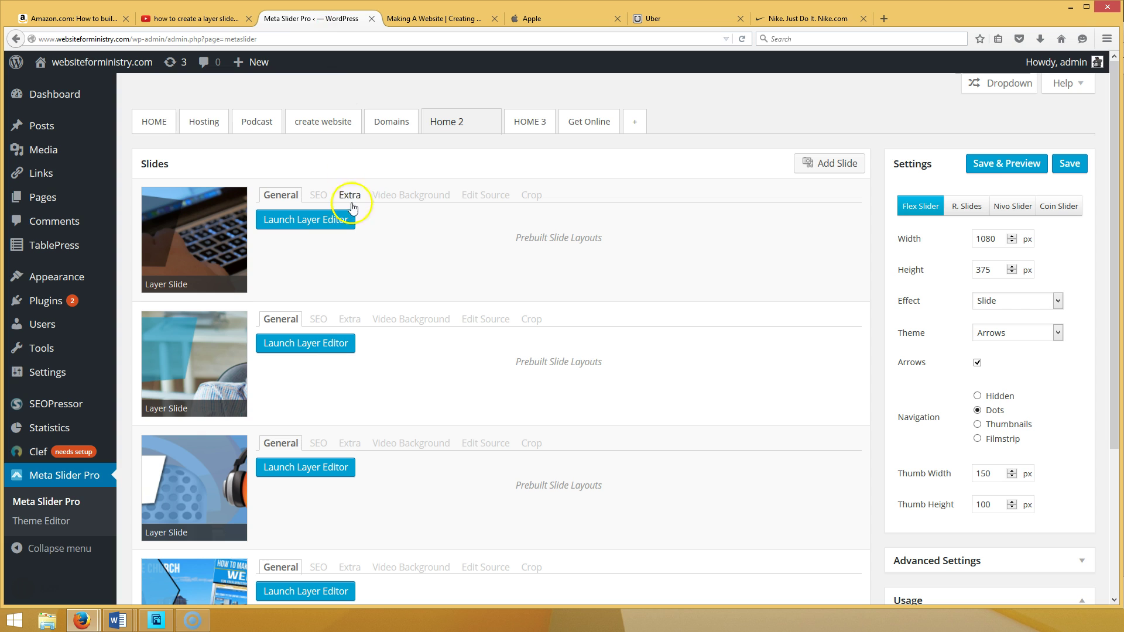
- Add a new layer to the eBook slide and replace its placeholder text with NEW EBOOK RELEASE
scroll(363, 462, down, 5)
click(314, 408)
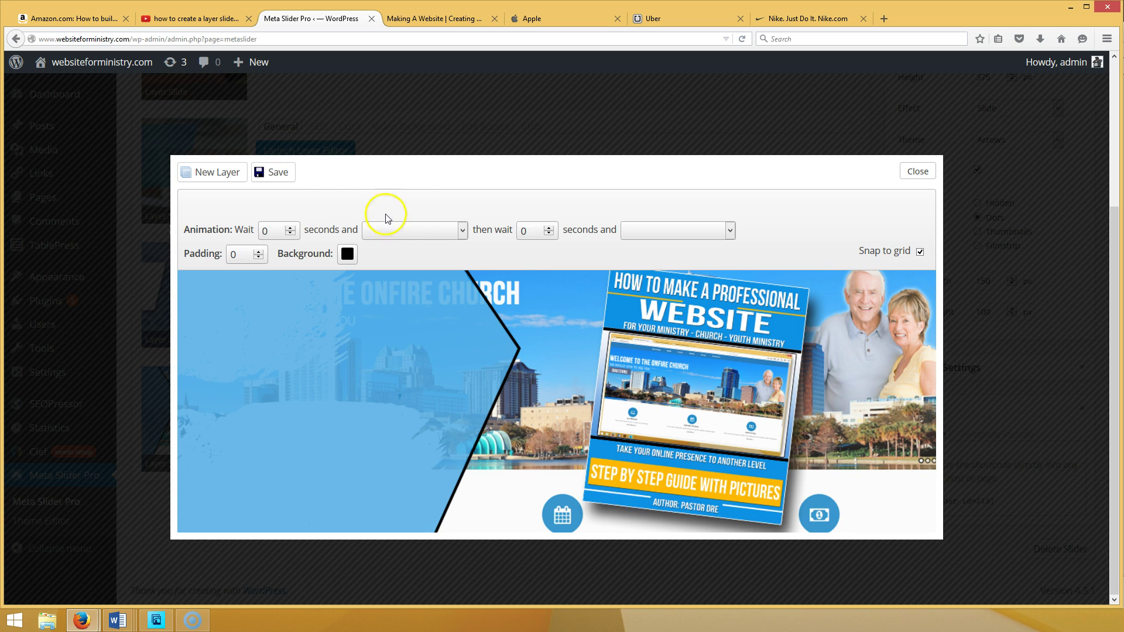
click(212, 177)
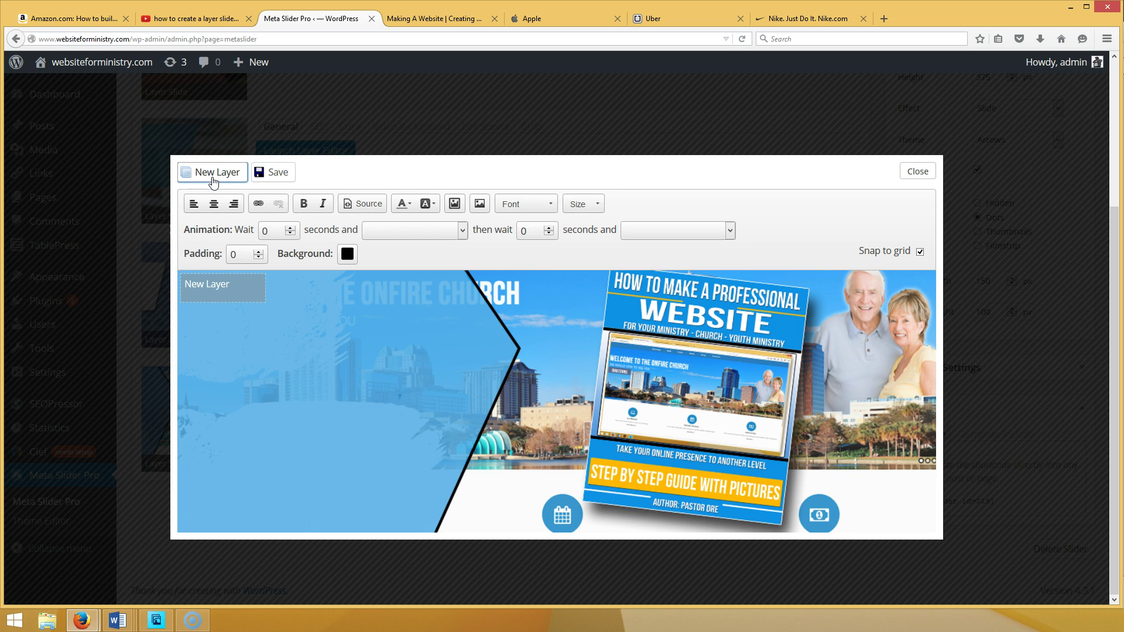
mouse_move(250, 275)
drag(241, 281, 193, 284)
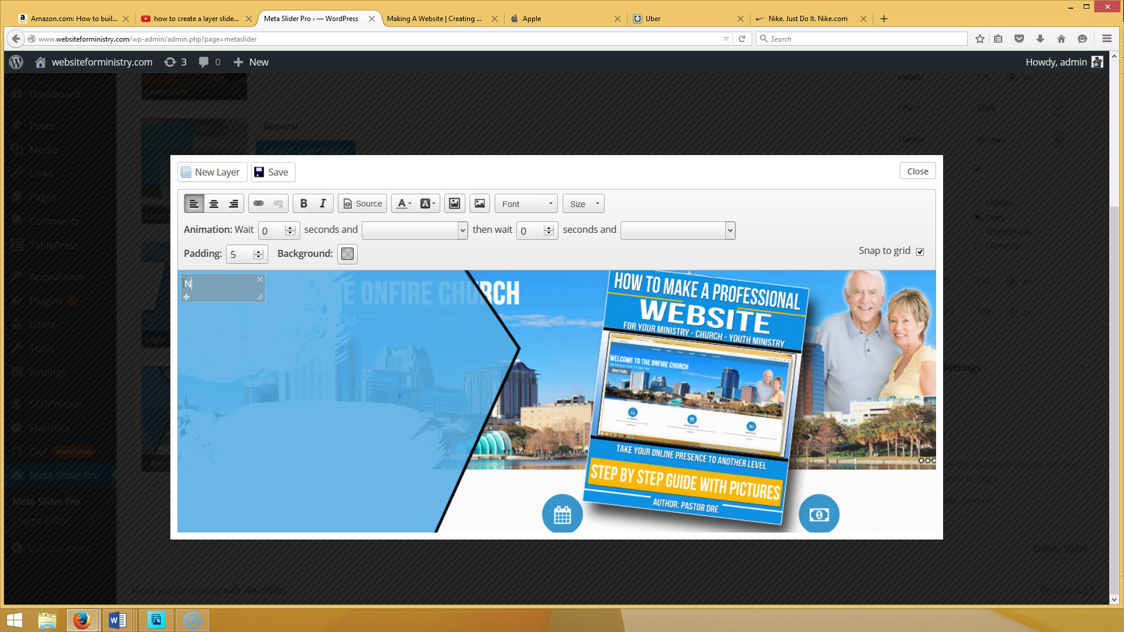
text(NEW EBOOK RELEASE)
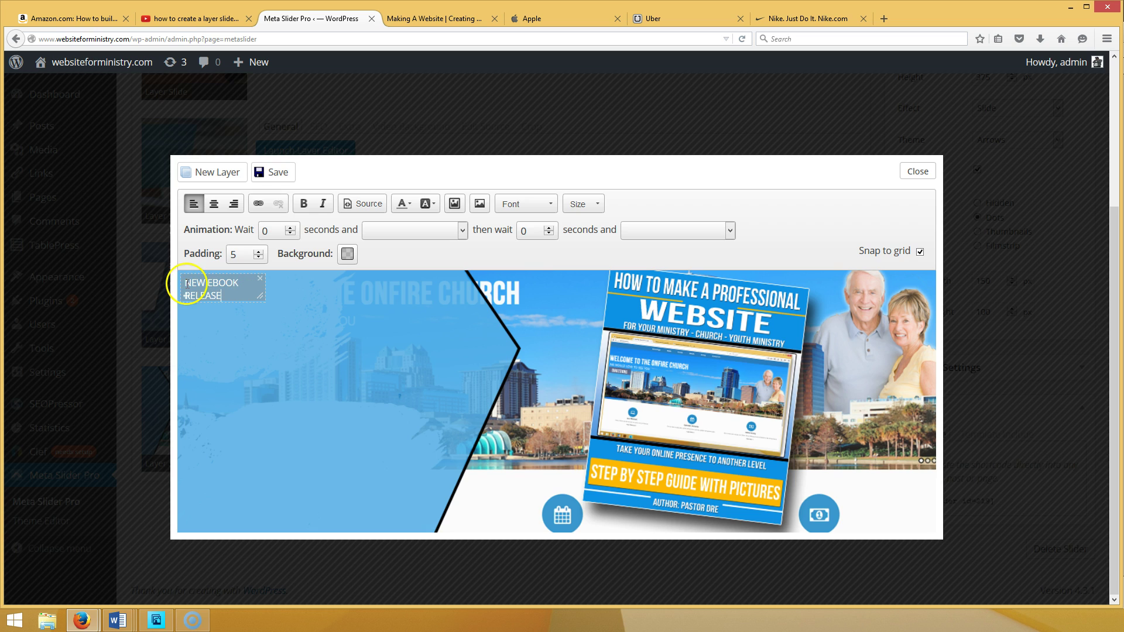
- Widen the new layer so its text fits on one line, and format the text as bold Tahoma at size 30
drag(261, 296, 375, 298)
drag(289, 286, 186, 275)
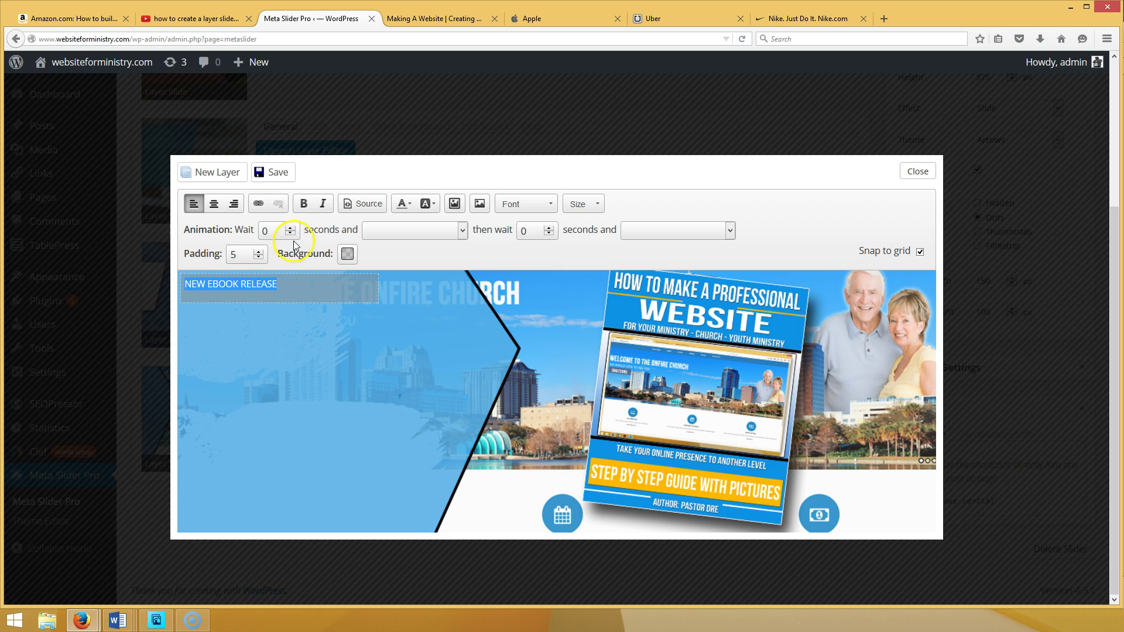
click(303, 205)
click(547, 207)
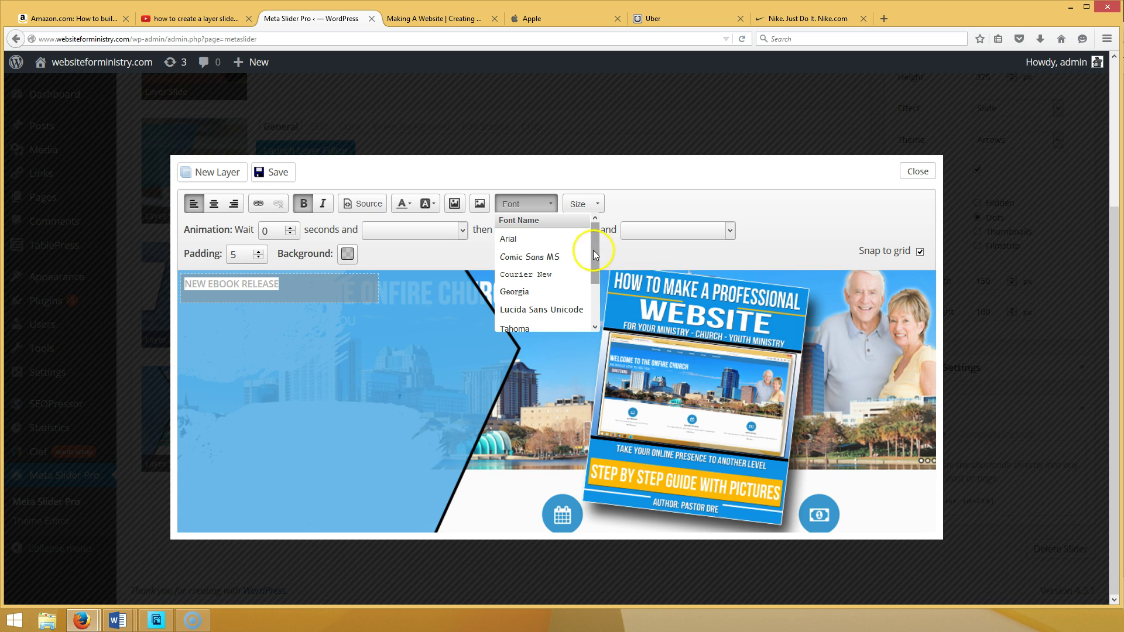
scroll(588, 276, down, 2)
click(563, 289)
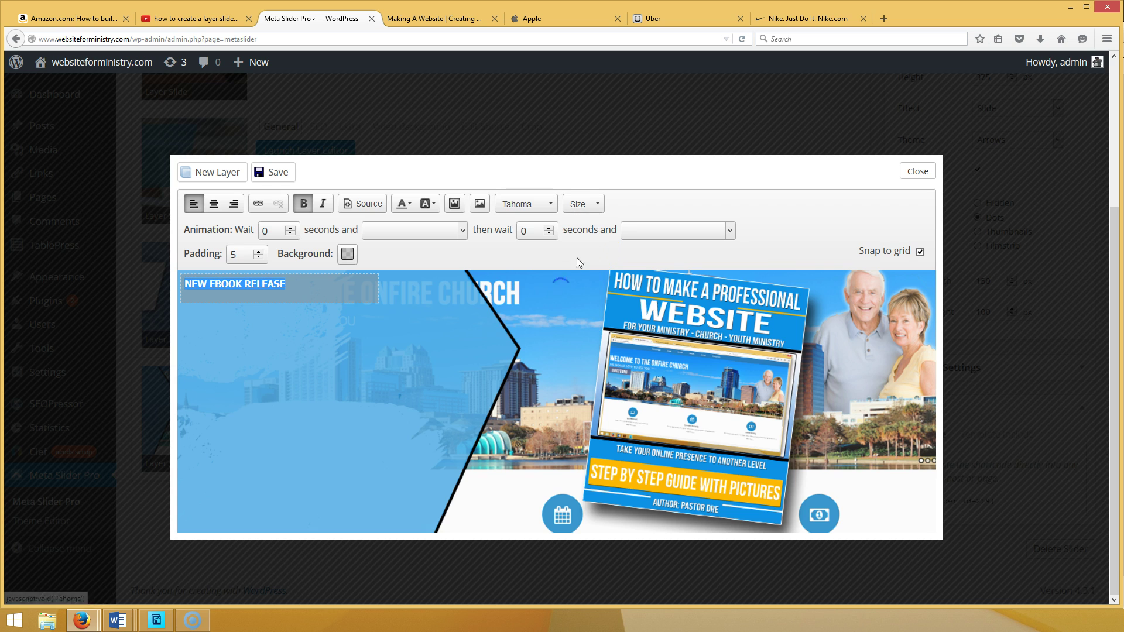
click(595, 209)
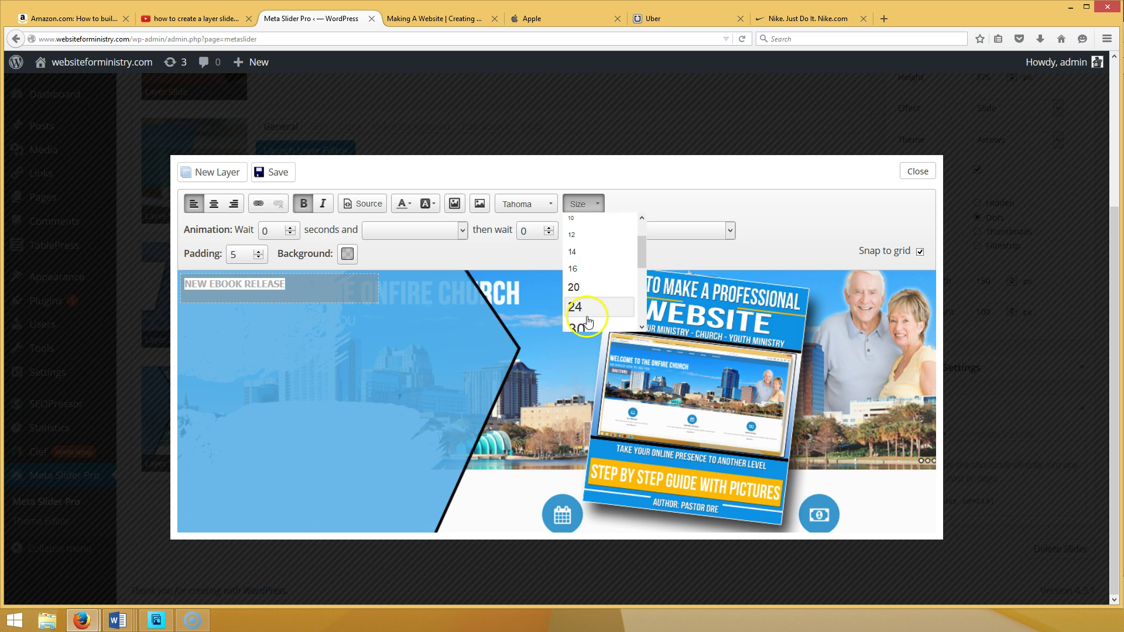
click(584, 328)
- Widen the NEW EBOOK RELEASE layer slightly and move it down along the left edge of the slide
drag(378, 302, 387, 301)
drag(186, 300, 183, 339)
click(240, 384)
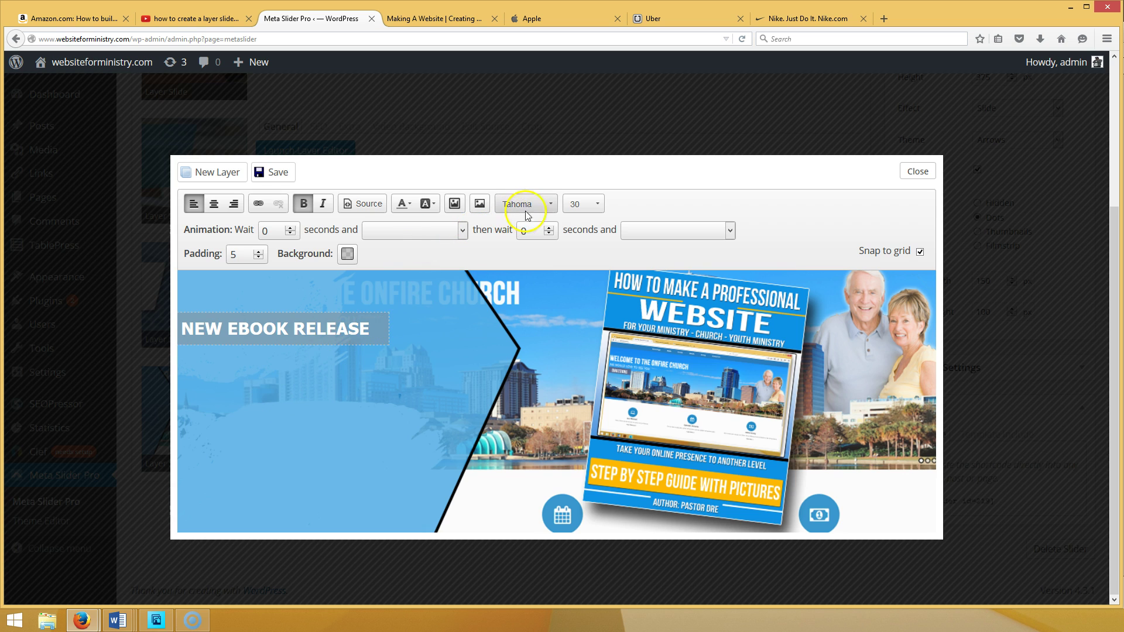
click(546, 205)
scroll(595, 287, up, 2)
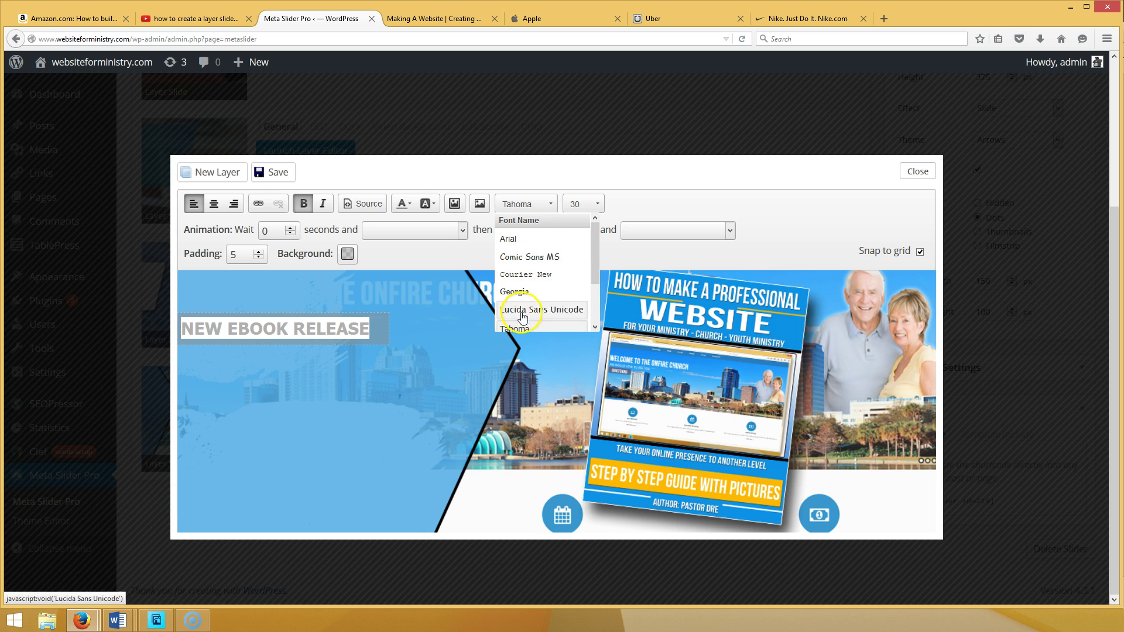
click(594, 285)
scroll(585, 290, down, 2)
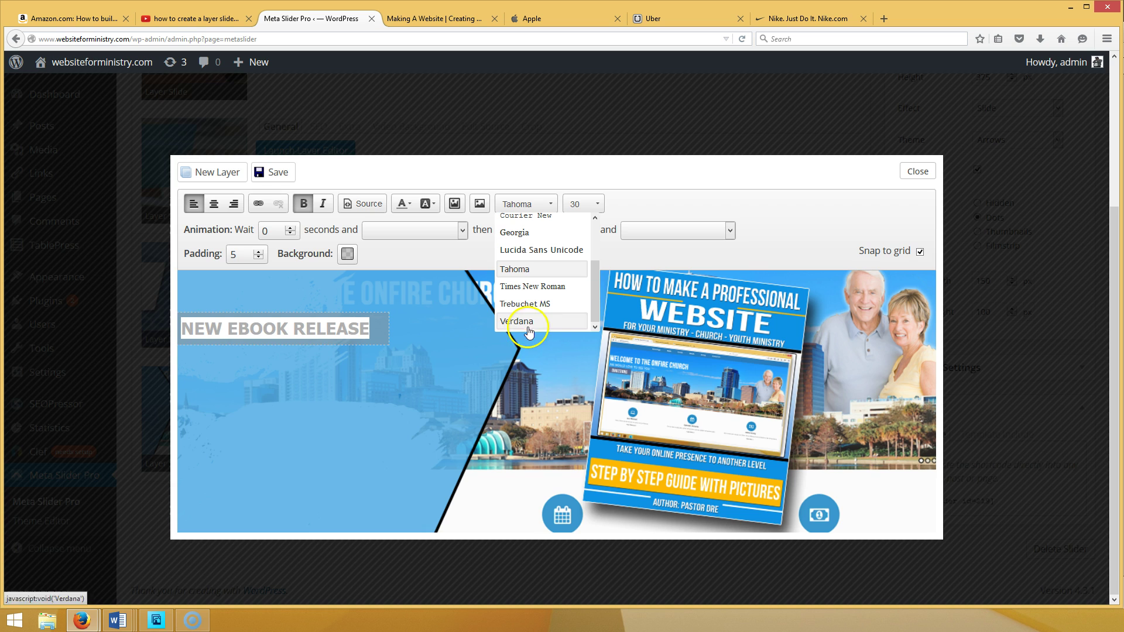
click(457, 354)
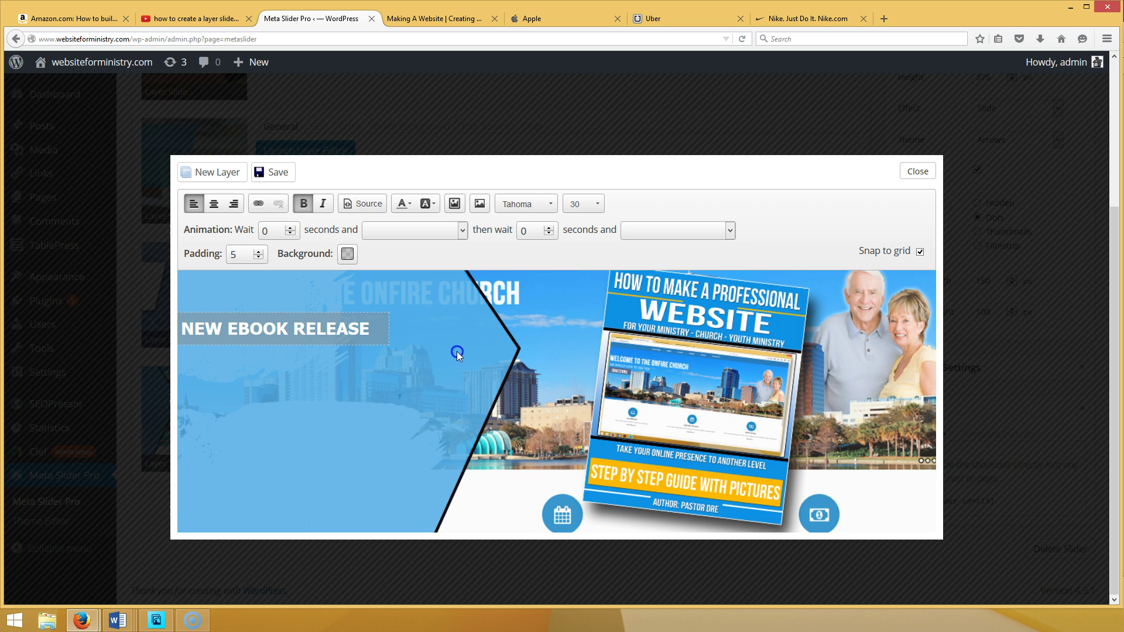
- Change the font family of the NEW EBOOK RELEASE text to Bebas Neue in the layer's HTML source
click(369, 326)
click(320, 326)
click(370, 205)
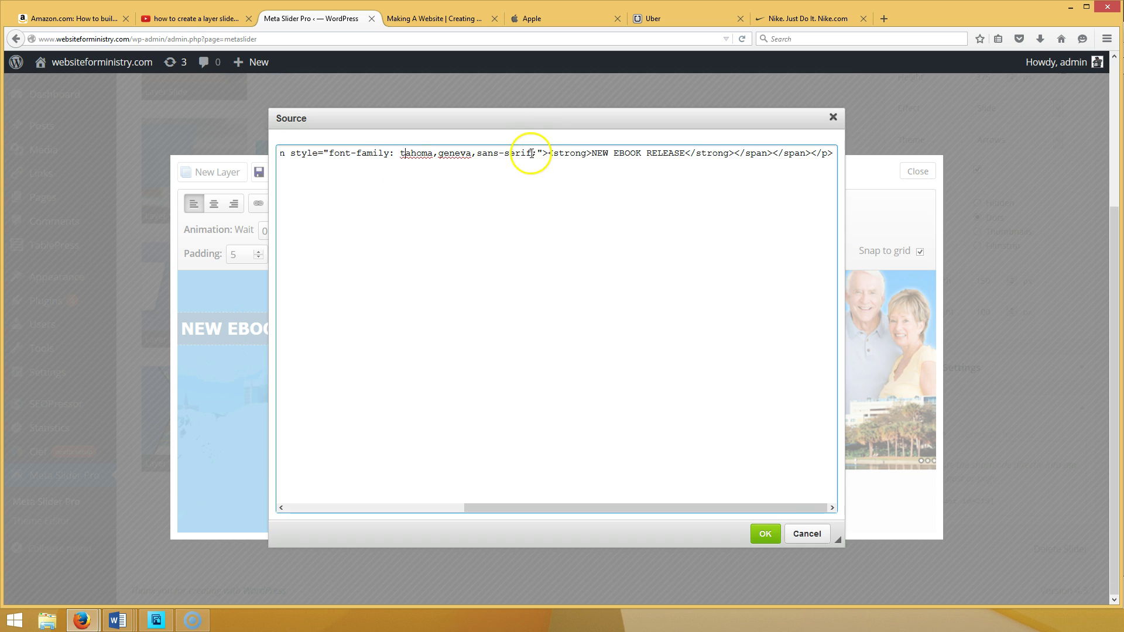
key(BackSpace)
key(BackSpace)
key(BackSpace)
key(BackSpace)
key(BackSpace)
key(BackSpace)
key(BackSpace)
key(BackSpace)
key(BackSpace)
key(BackSpace)
key(BackSpace)
key(BackSpace)
key(BackSpace)
key(BackSpace)
key(BackSpace)
key(BackSpace)
key(BackSpace)
key(BackSpace)
key(BackSpace)
key(BackSpace)
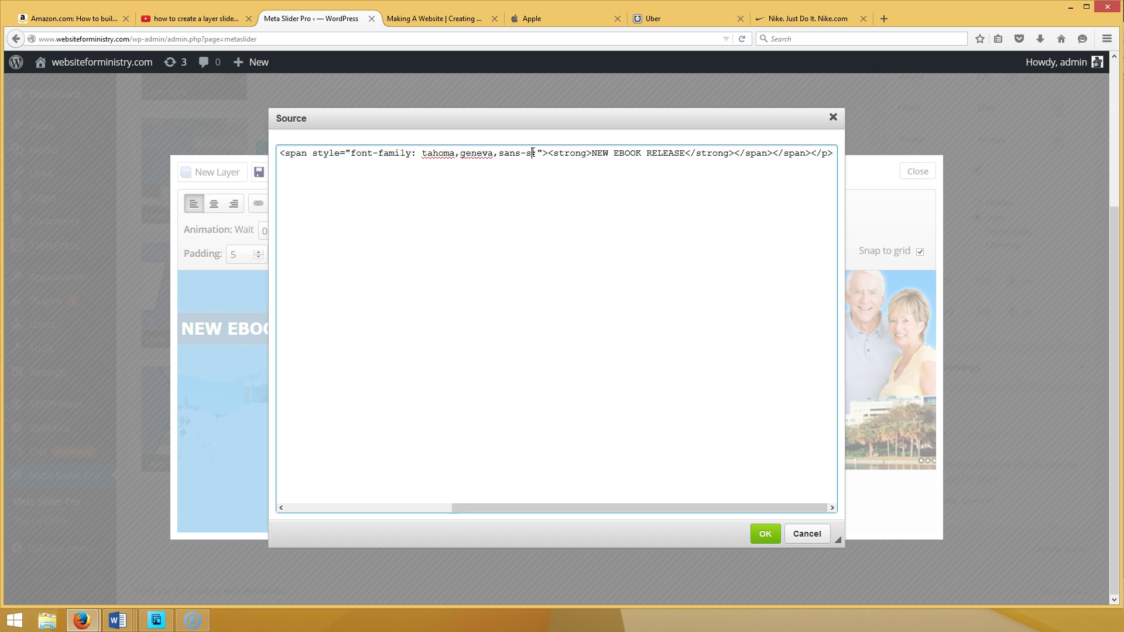
key(BackSpace)
key(BackSpace)
key(BackSpace)
text(b)
key(BackSpace)
text(Bebas )
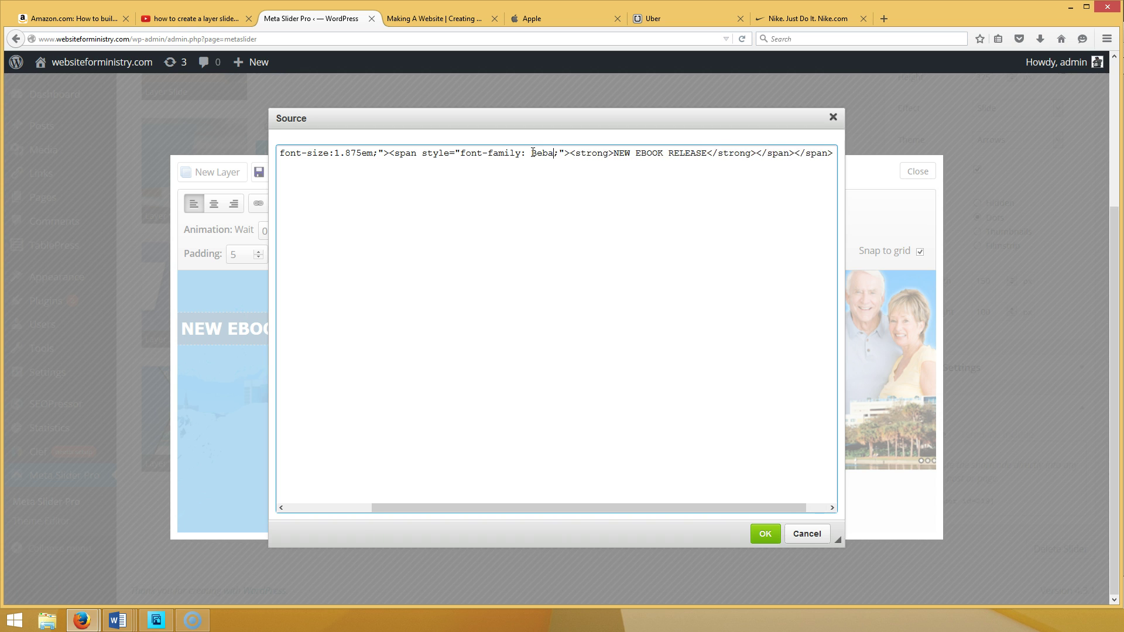
text(Neue)
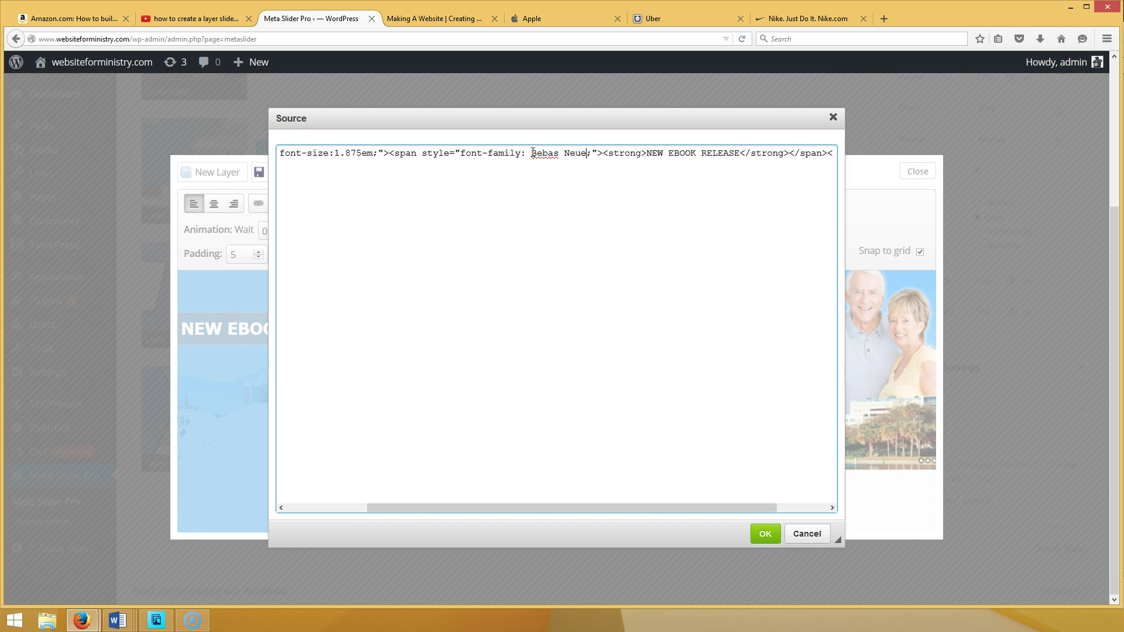
click(761, 532)
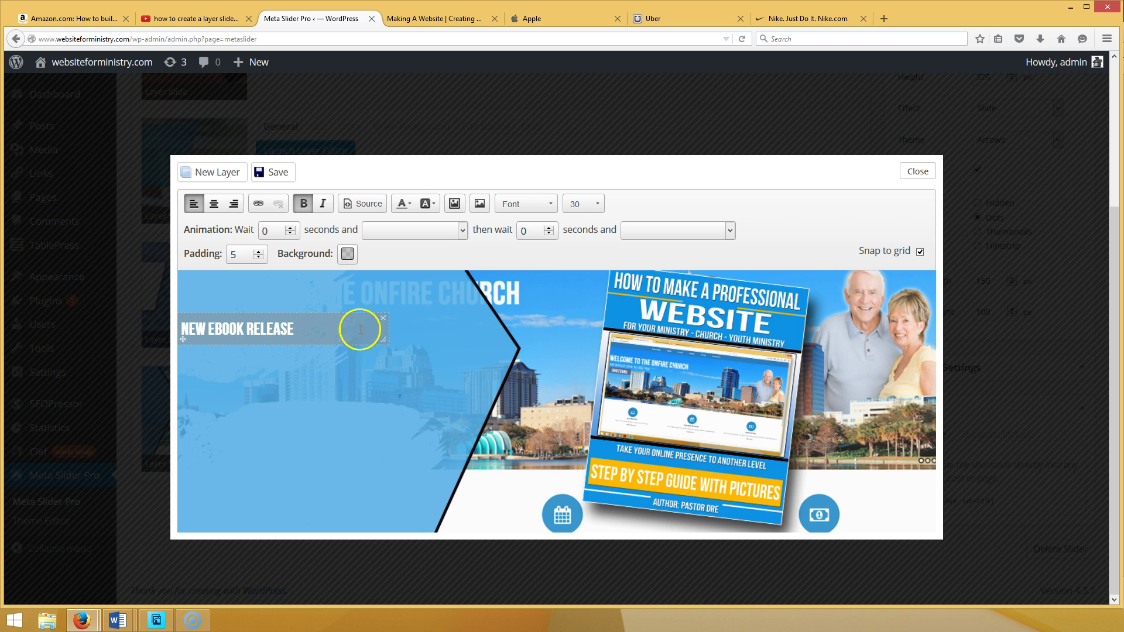
- Set the NEW EBOOK RELEASE font size to 3.875em in the HTML source and enlarge the layer to fit the text on one line
click(375, 204)
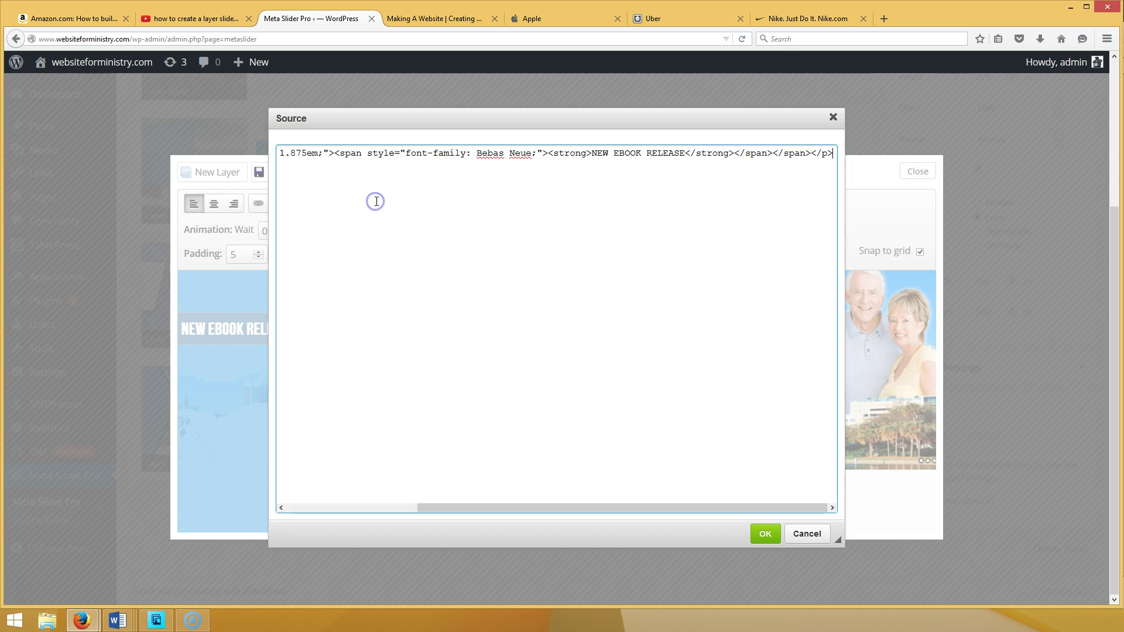
drag(523, 509, 480, 497)
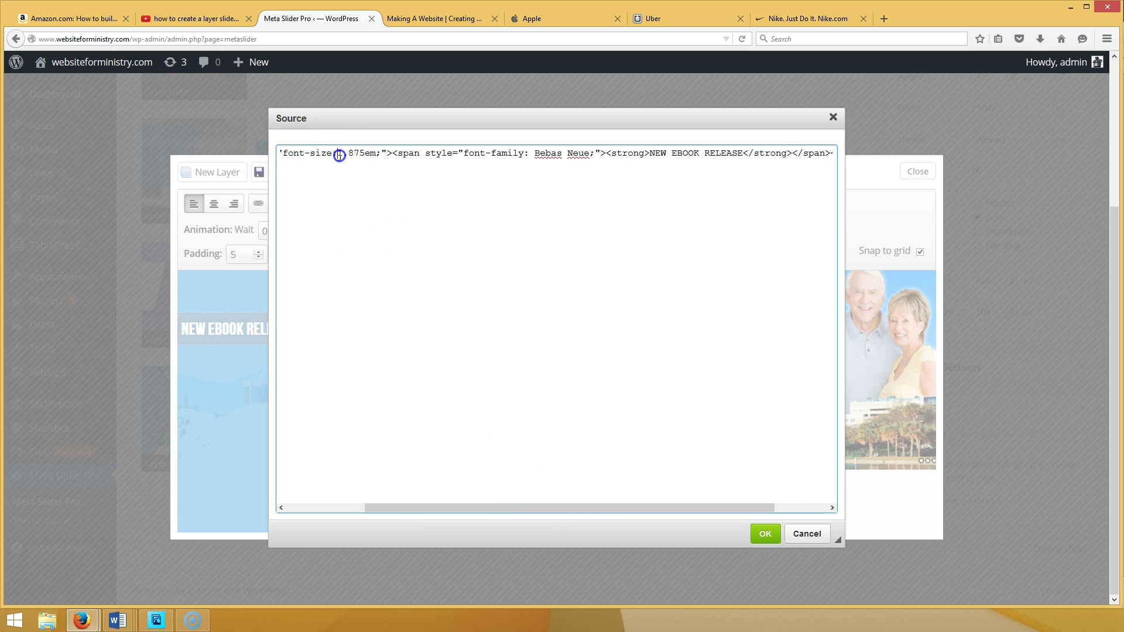
key(Delete)
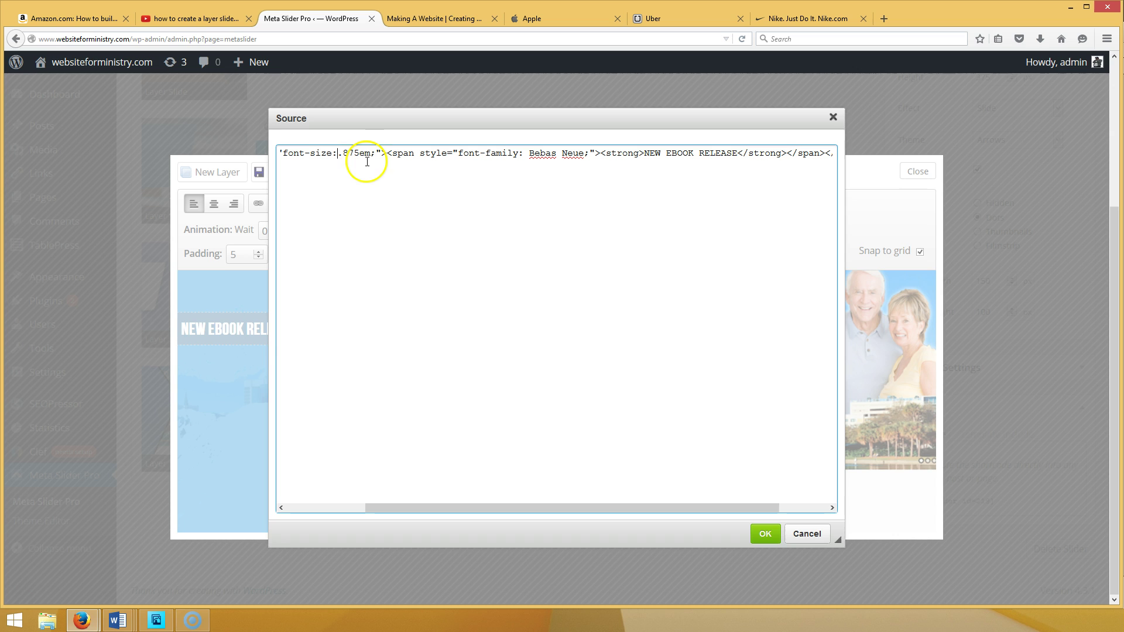
text(3)
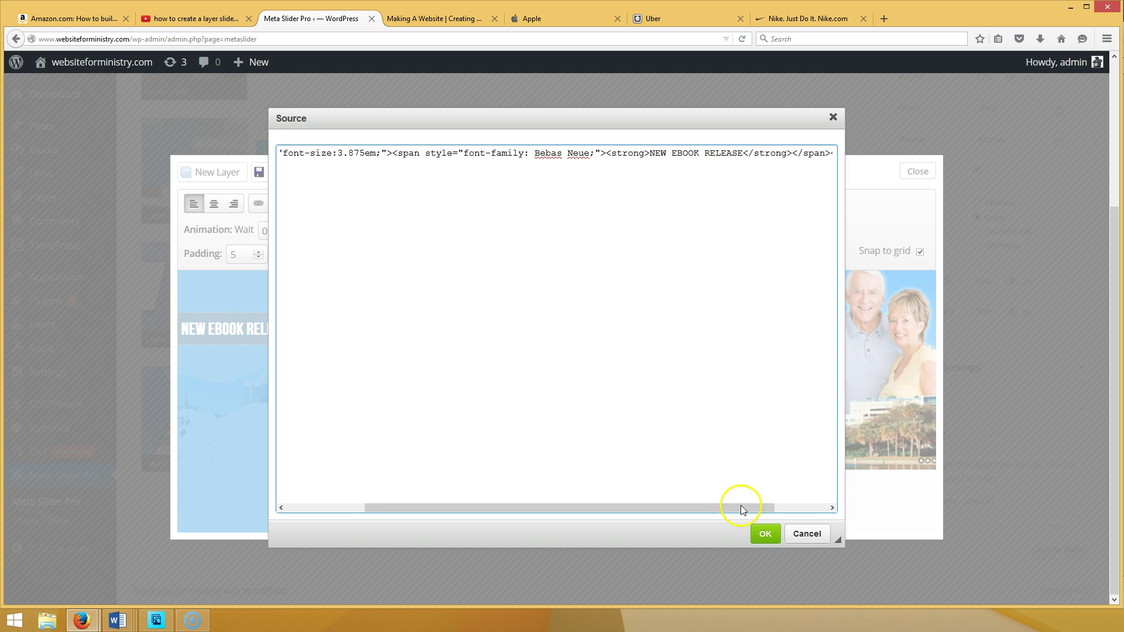
click(765, 534)
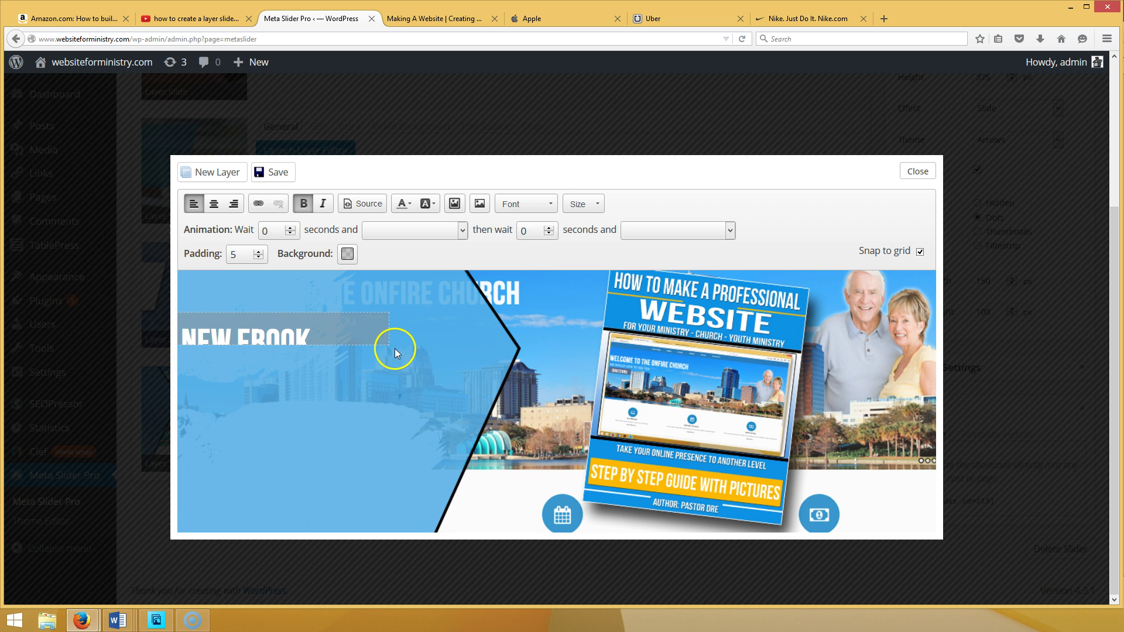
drag(395, 349, 477, 365)
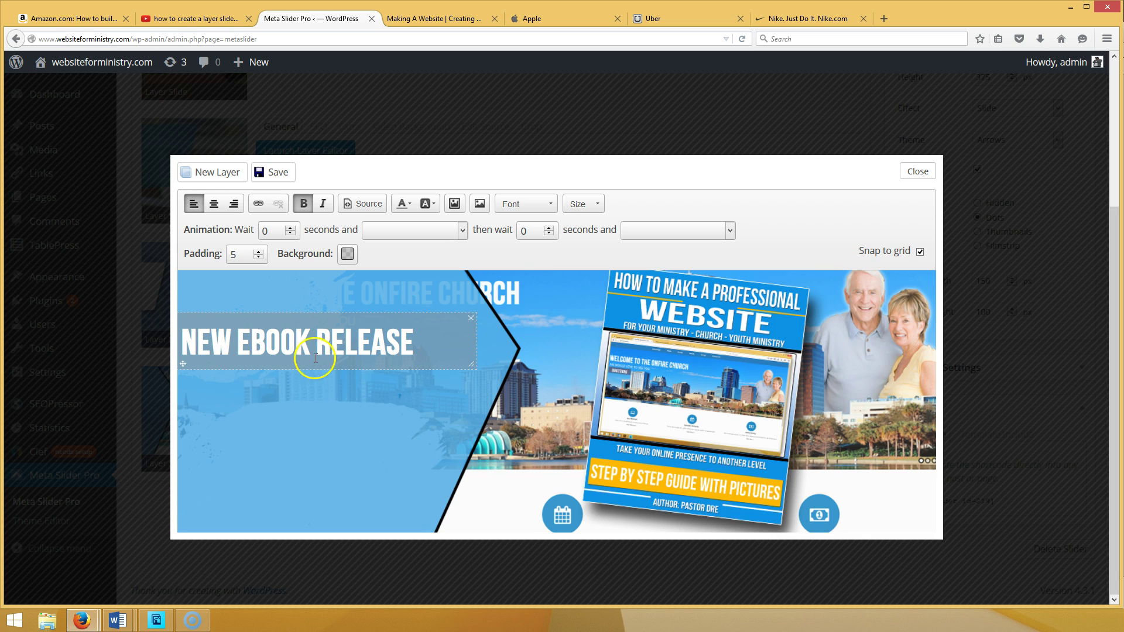
- Add a layer reading HOW TO MAKE A PROFESSIONAL WEBSITE, sized to one line and placed below the NEW EBOOK RELEASE layer
click(228, 179)
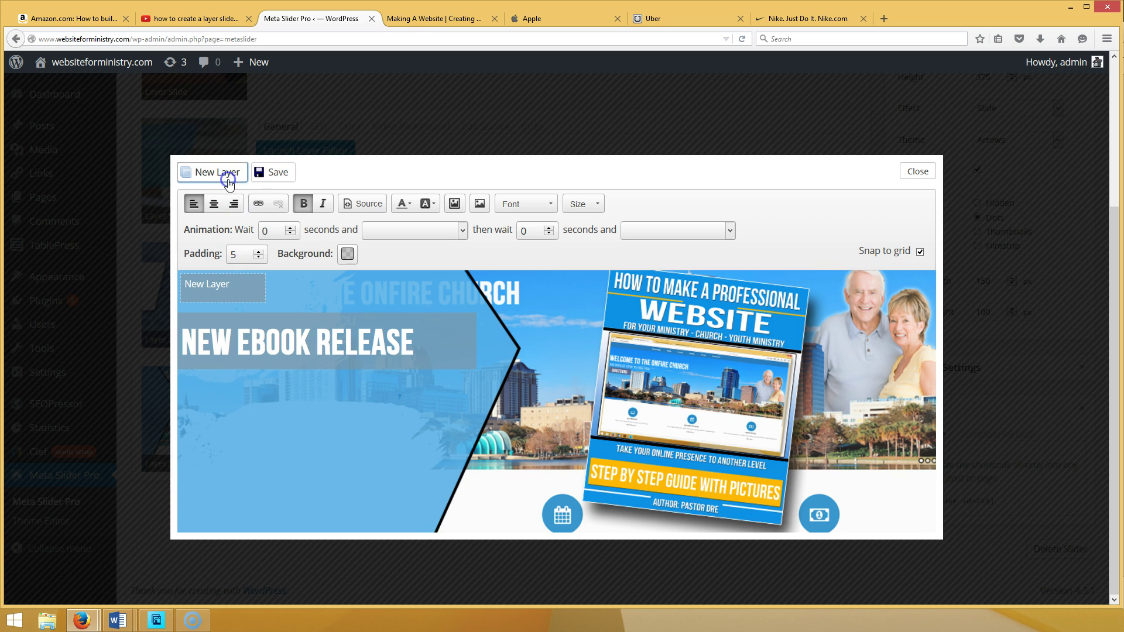
drag(241, 283, 183, 283)
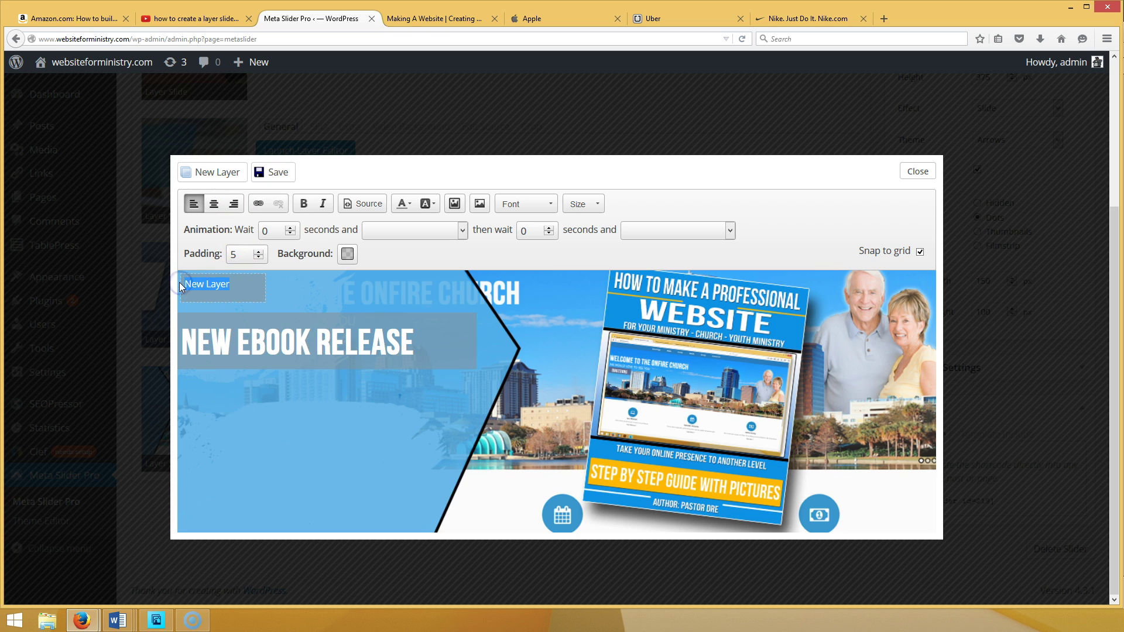
text(m)
text(OW TO MAKE A PR)
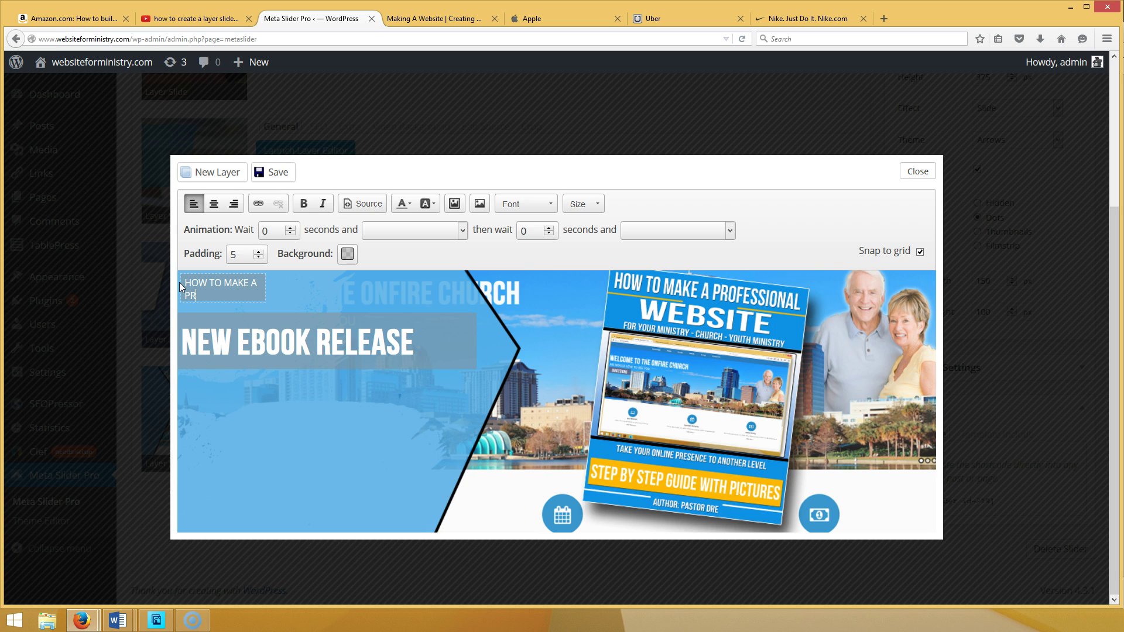
text(OFESSIONAL WEBSITE)
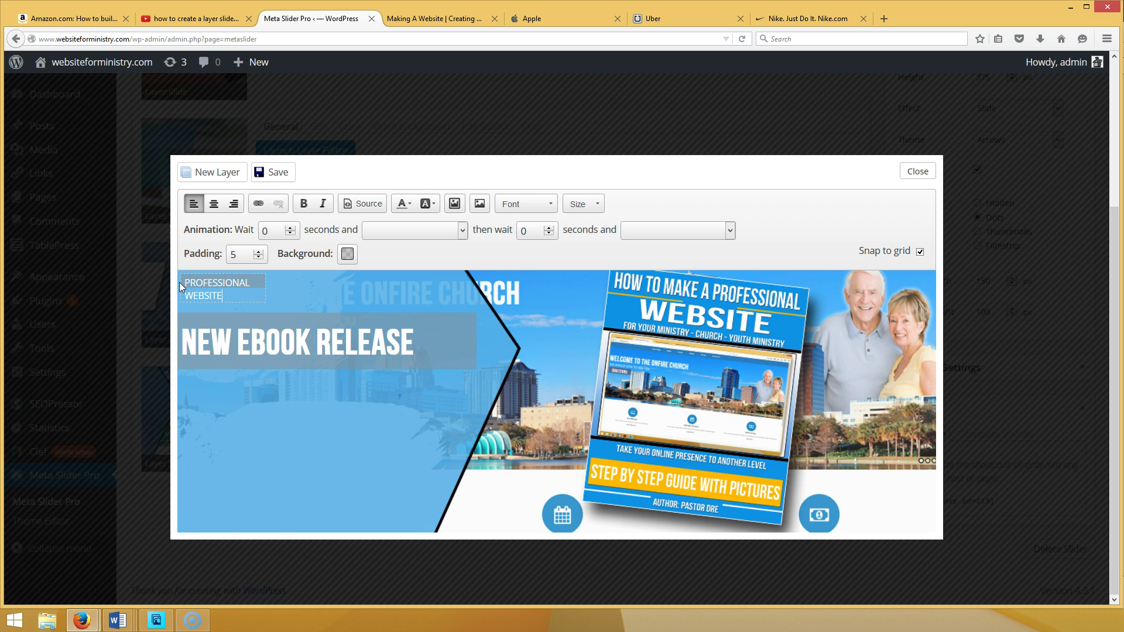
drag(264, 302, 410, 292)
drag(186, 293, 186, 402)
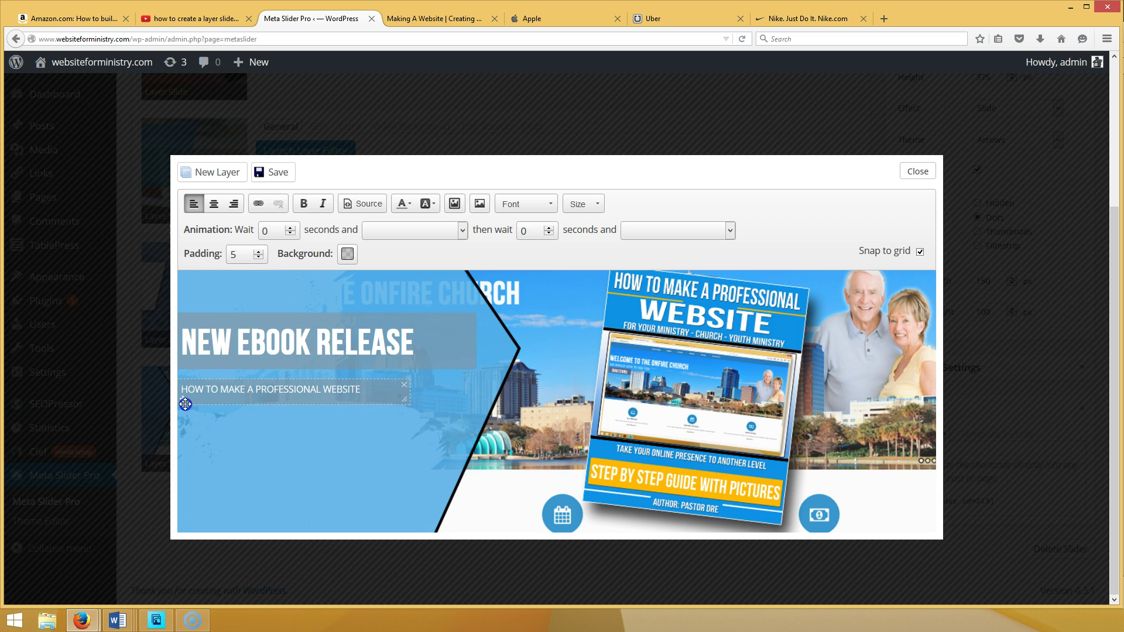
- Make the background of the HOW TO MAKE A PROFESSIONAL WEBSITE layer fully transparent
click(444, 331)
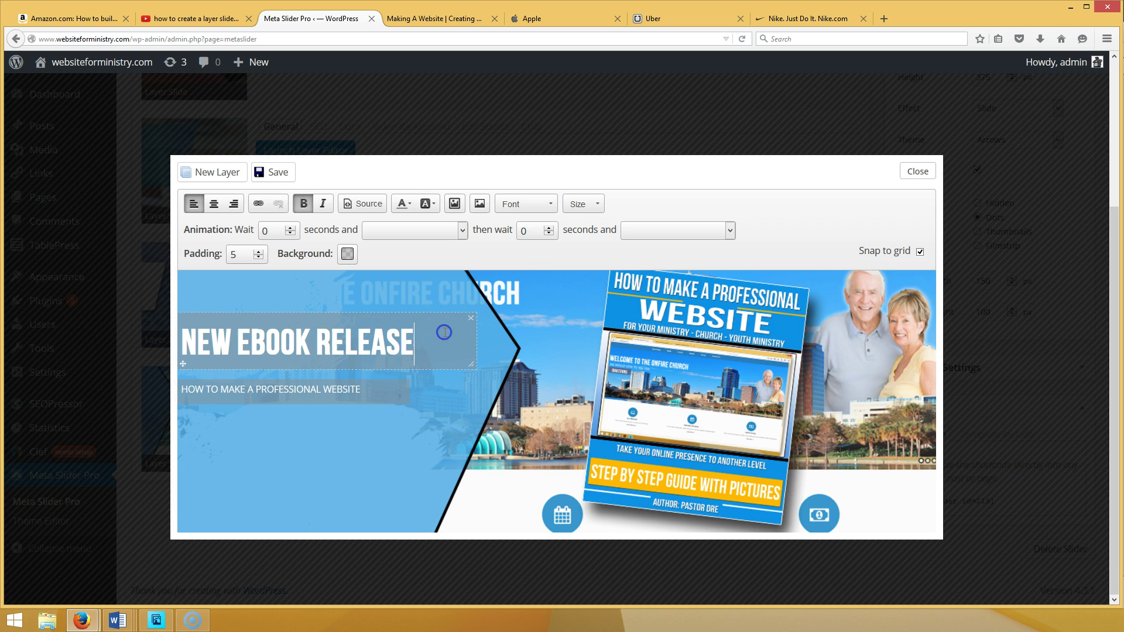
click(379, 390)
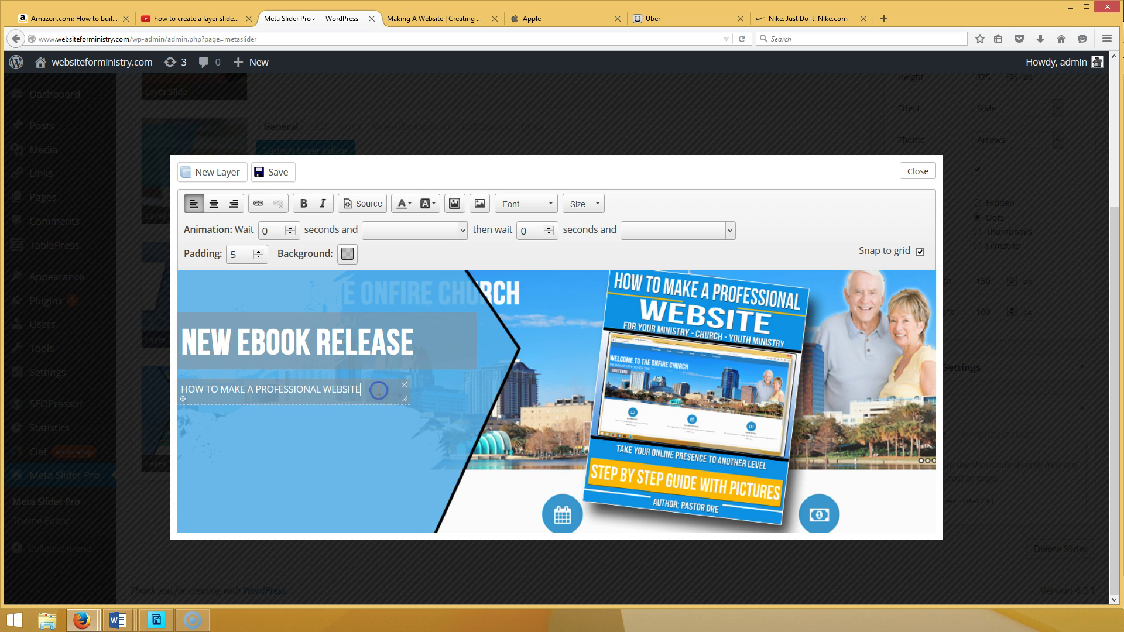
click(347, 255)
drag(413, 380, 171, 389)
click(444, 423)
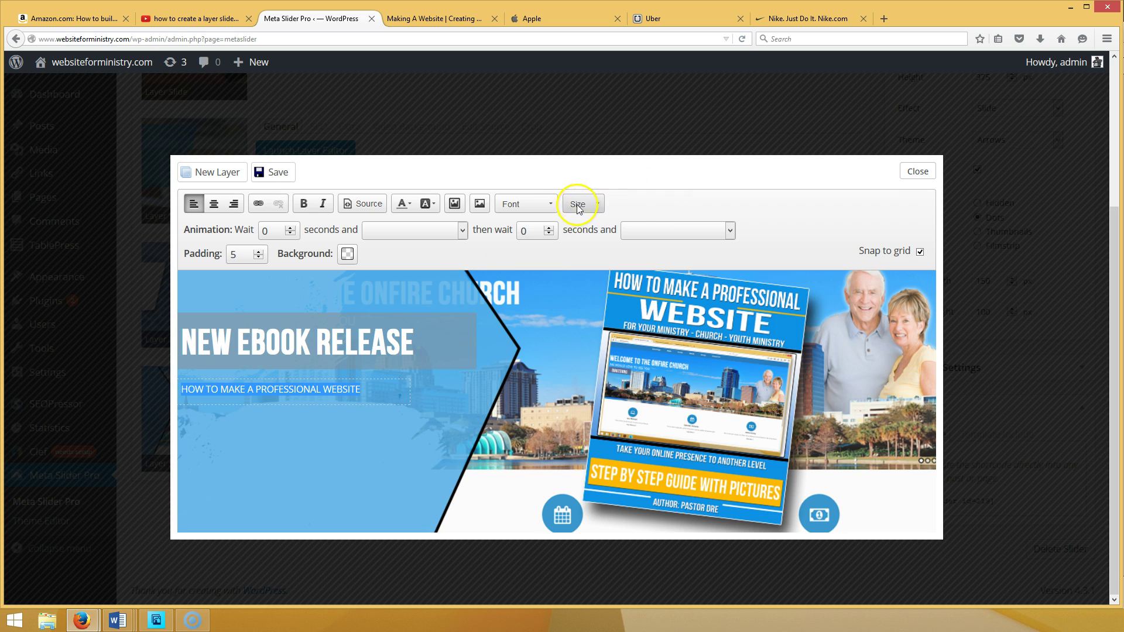
- Format the HOW TO MAKE A PROFESSIONAL WEBSITE text as Tahoma at size 24 and widen its layer to keep it on one line
click(542, 203)
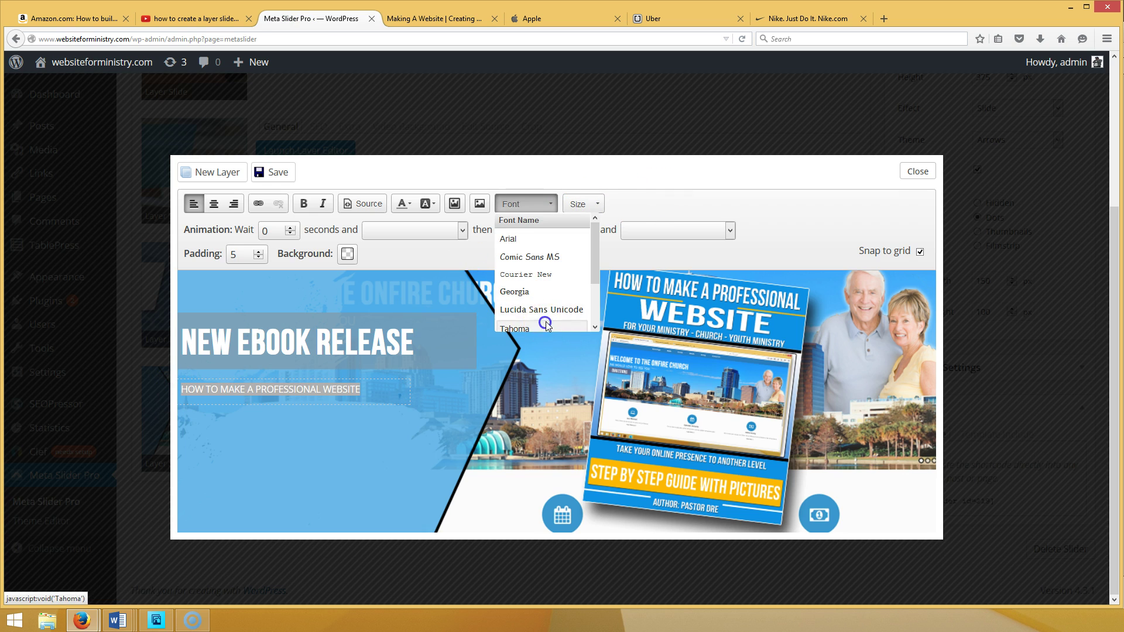
click(546, 325)
click(595, 206)
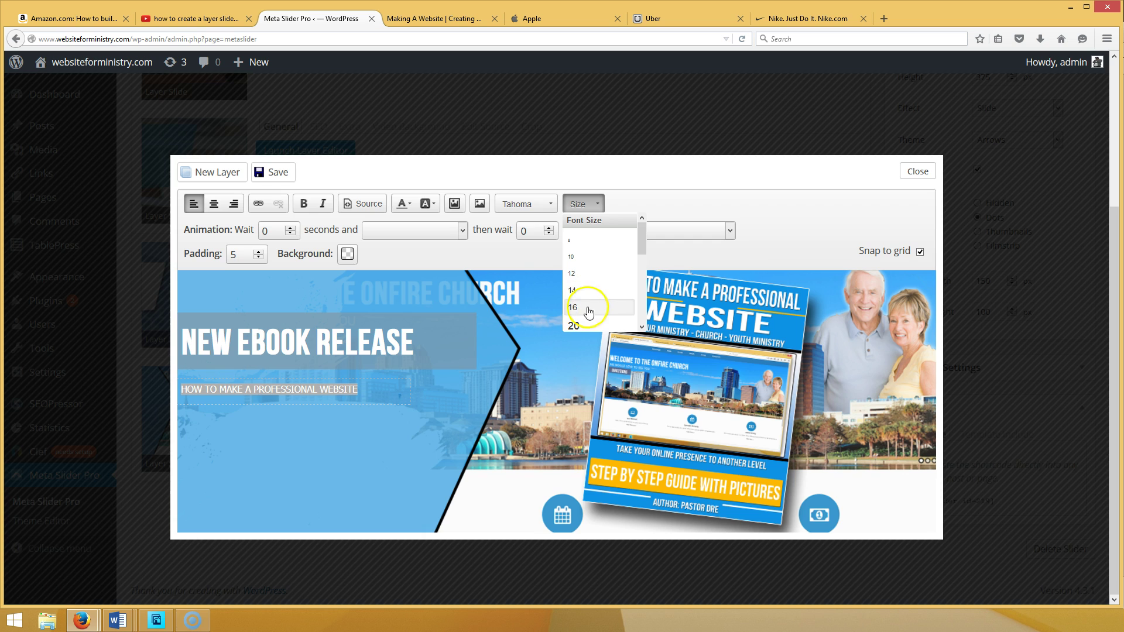
scroll(621, 251, down, 2)
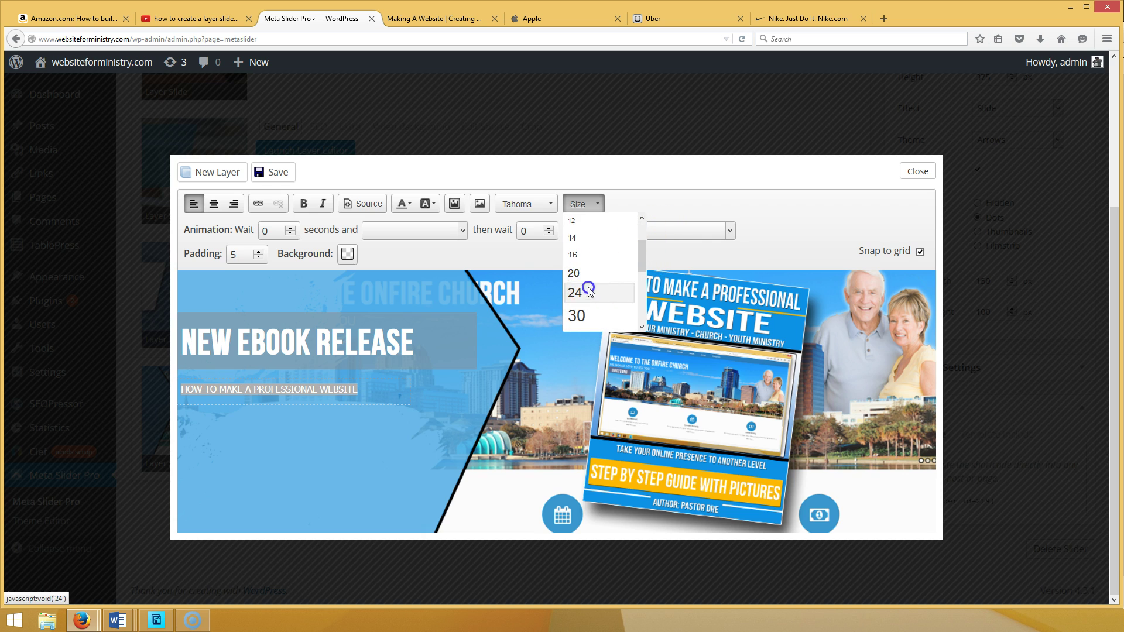
click(589, 291)
drag(408, 396, 468, 401)
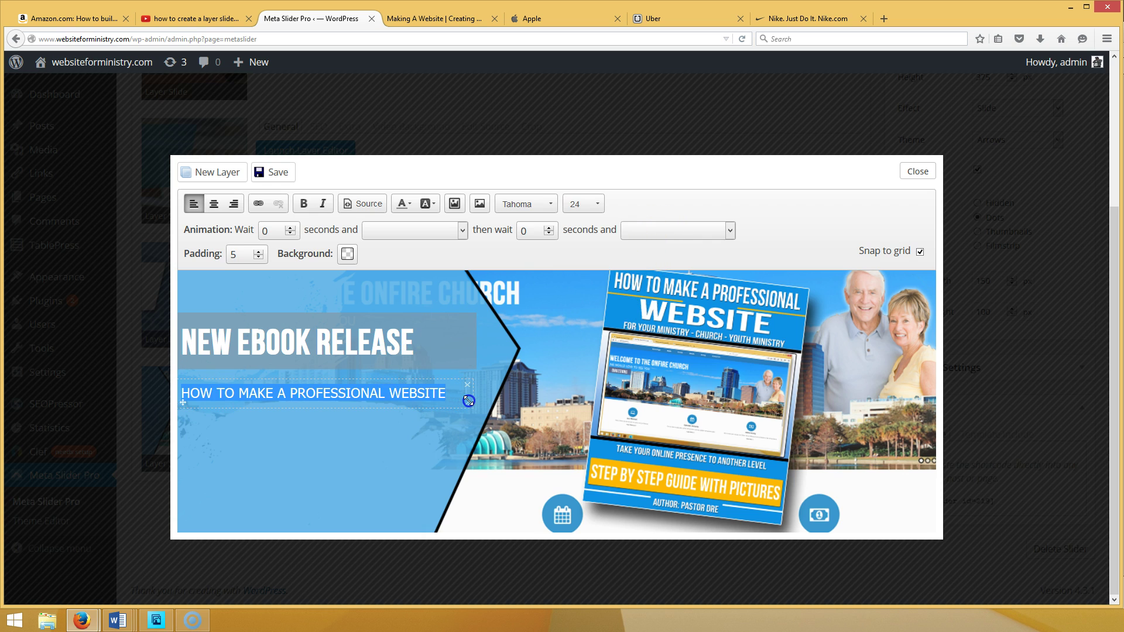
click(432, 429)
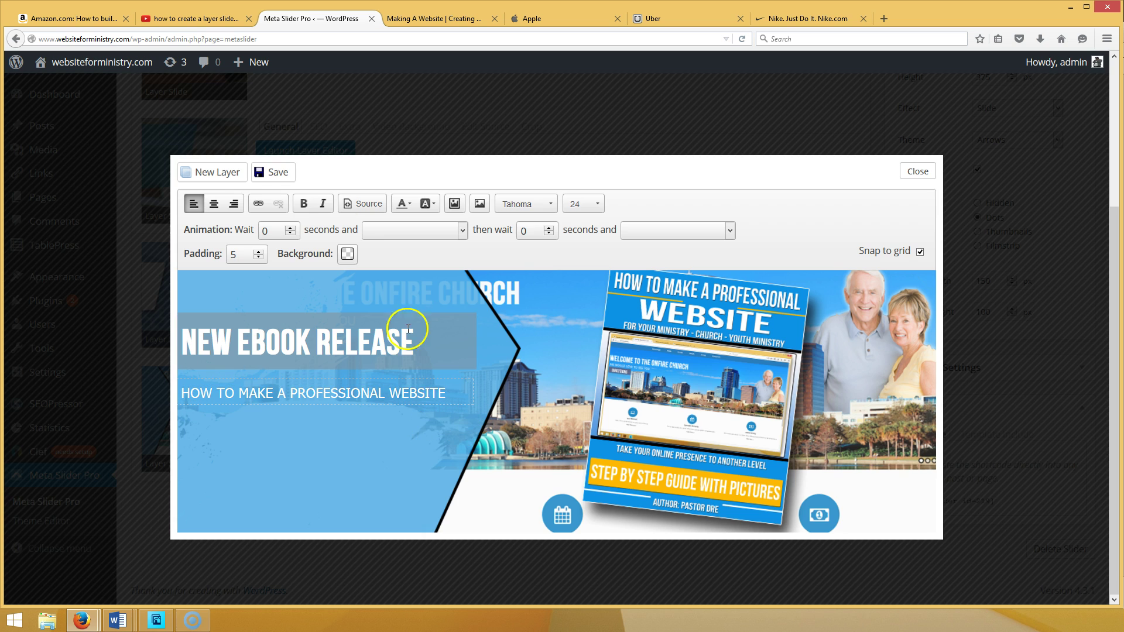
- Add another layer below the HOW TO MAKE A PROFESSIONAL WEBSITE line and replace its placeholder text with ORDER NOW
click(196, 180)
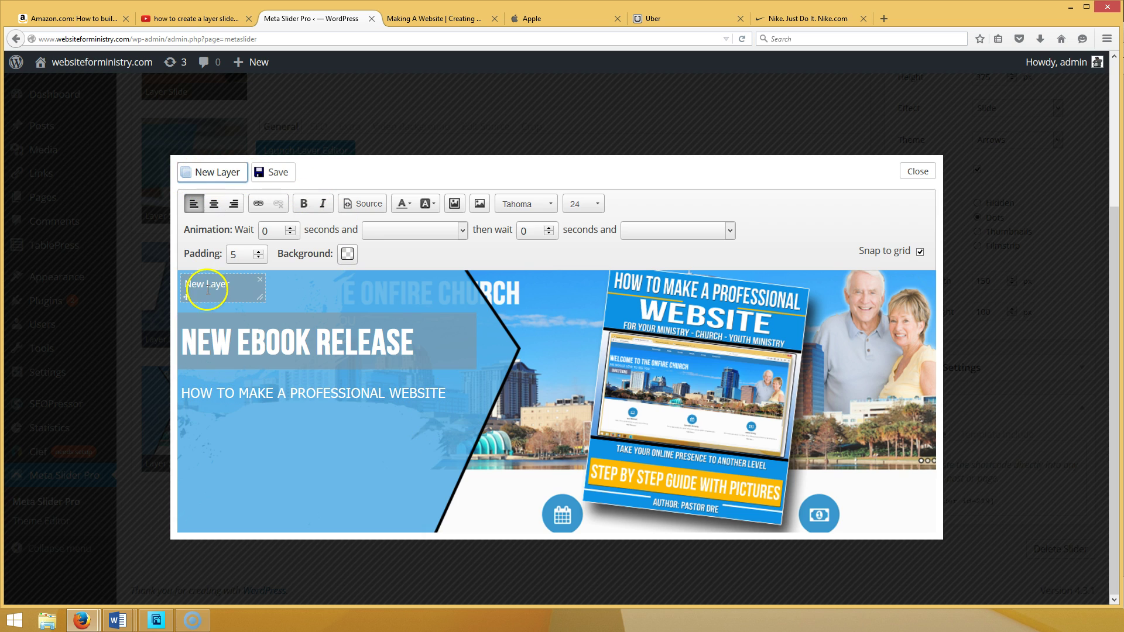
drag(185, 299, 182, 438)
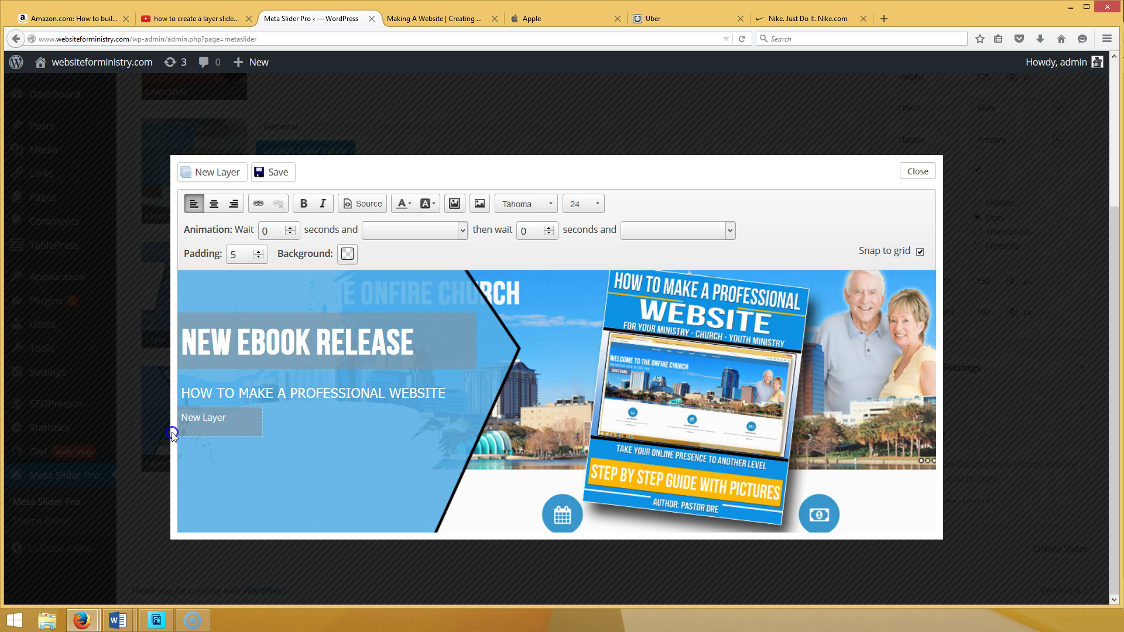
triple_click(180, 424)
text(ORDER NOW)
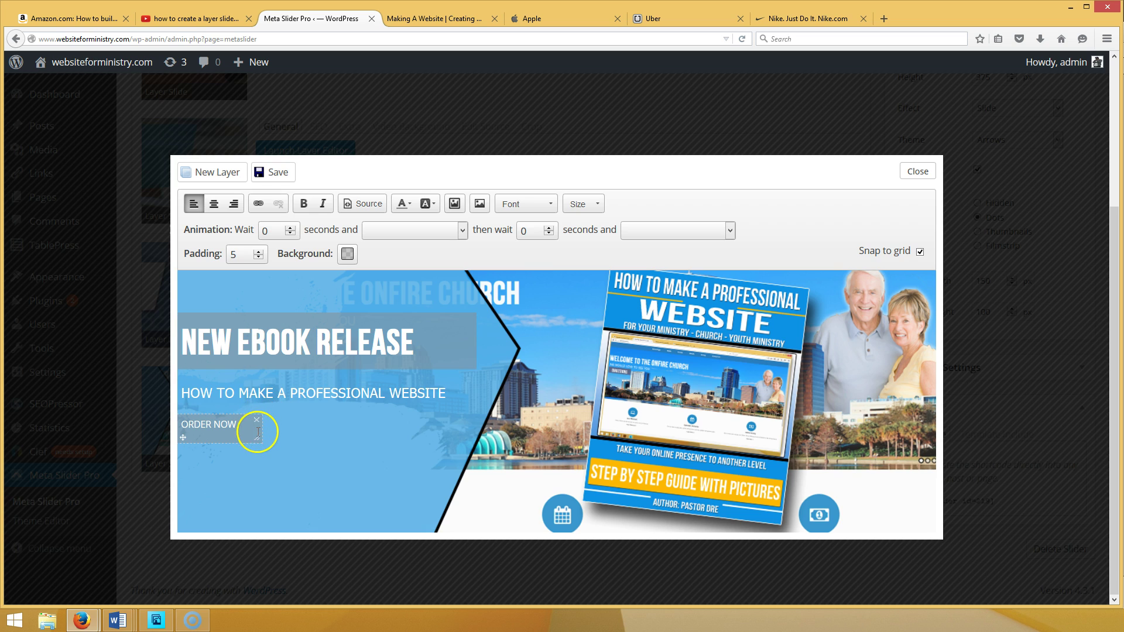
- Make the ORDER NOW text bold and centre it in its layer
drag(262, 437, 176, 426)
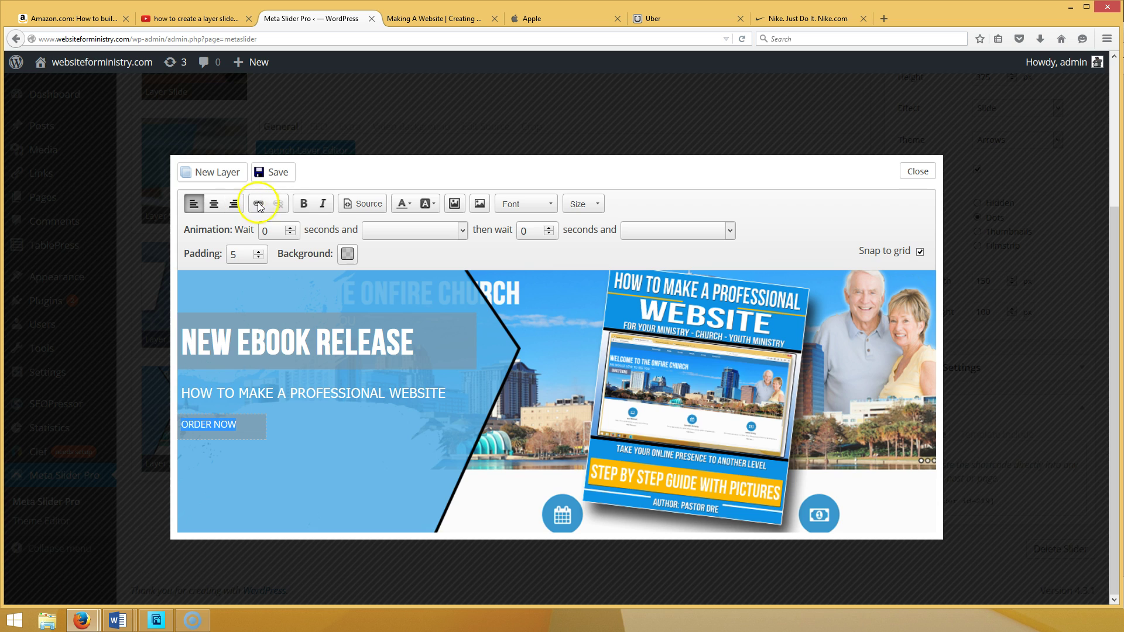
click(304, 204)
click(217, 205)
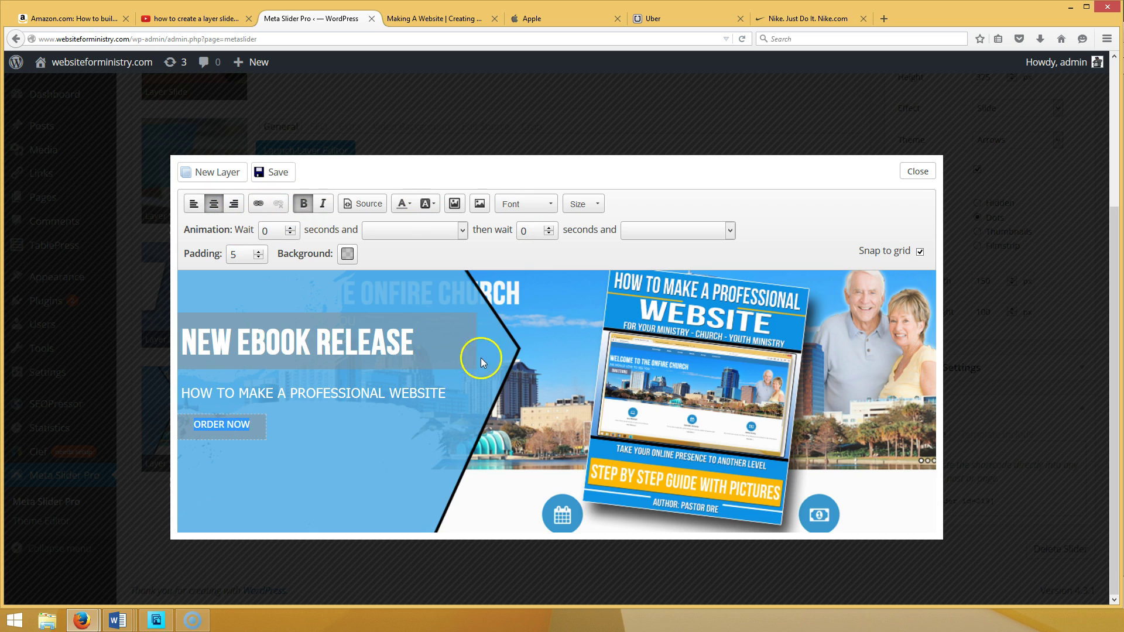
- Set the ORDER NOW text to Tahoma at size 30 and enlarge its layer to fit the text
click(547, 208)
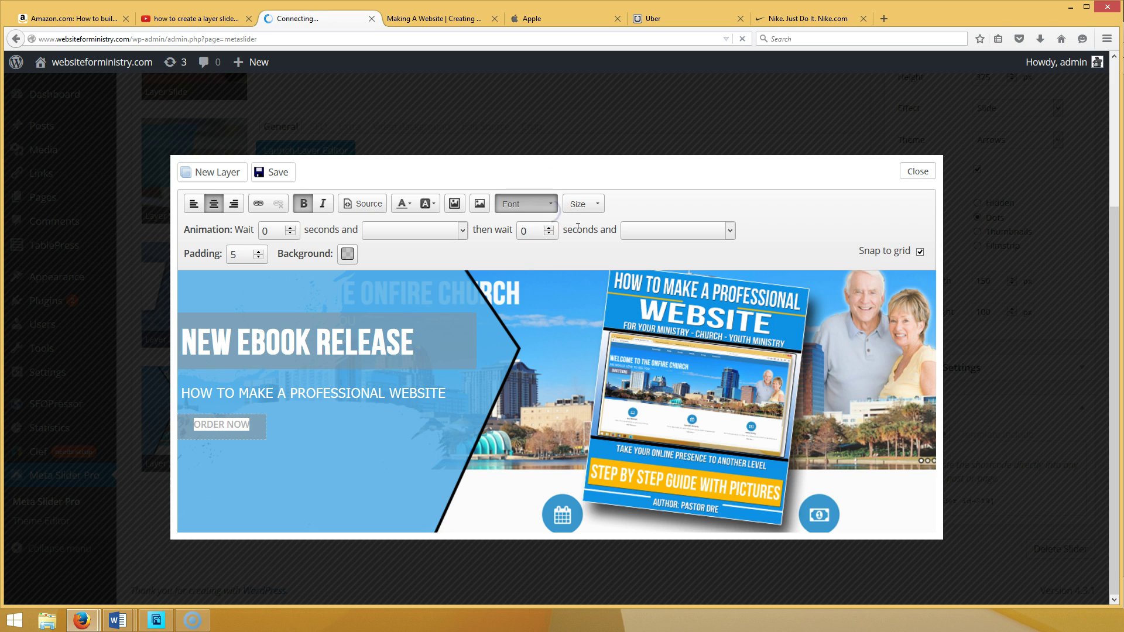
drag(594, 258, 592, 281)
click(562, 291)
click(597, 209)
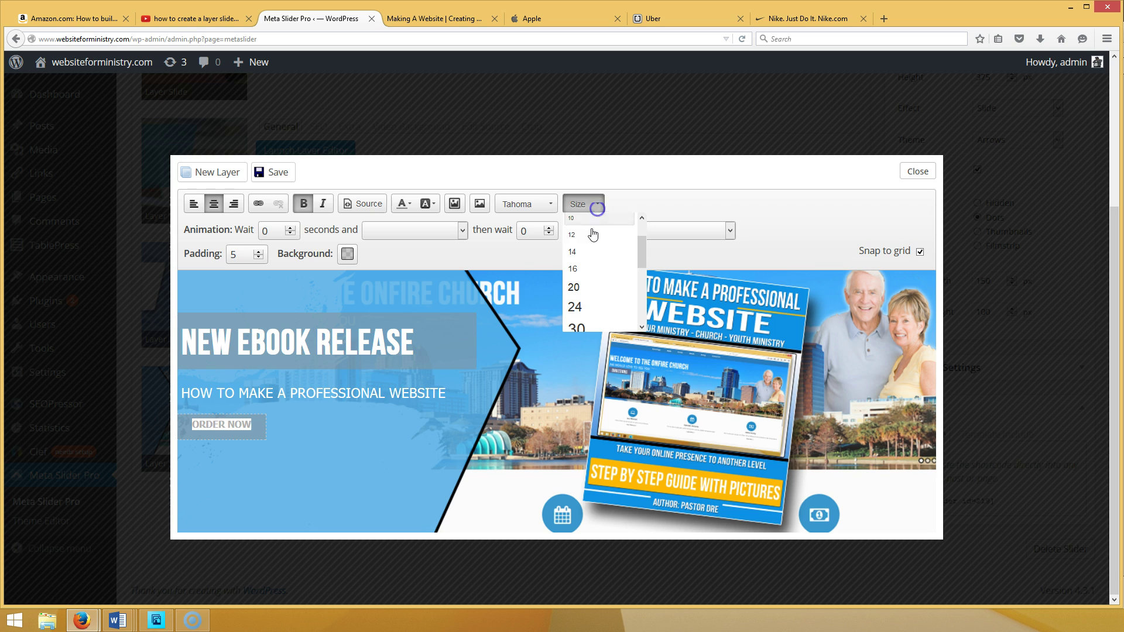
drag(641, 252, 642, 258)
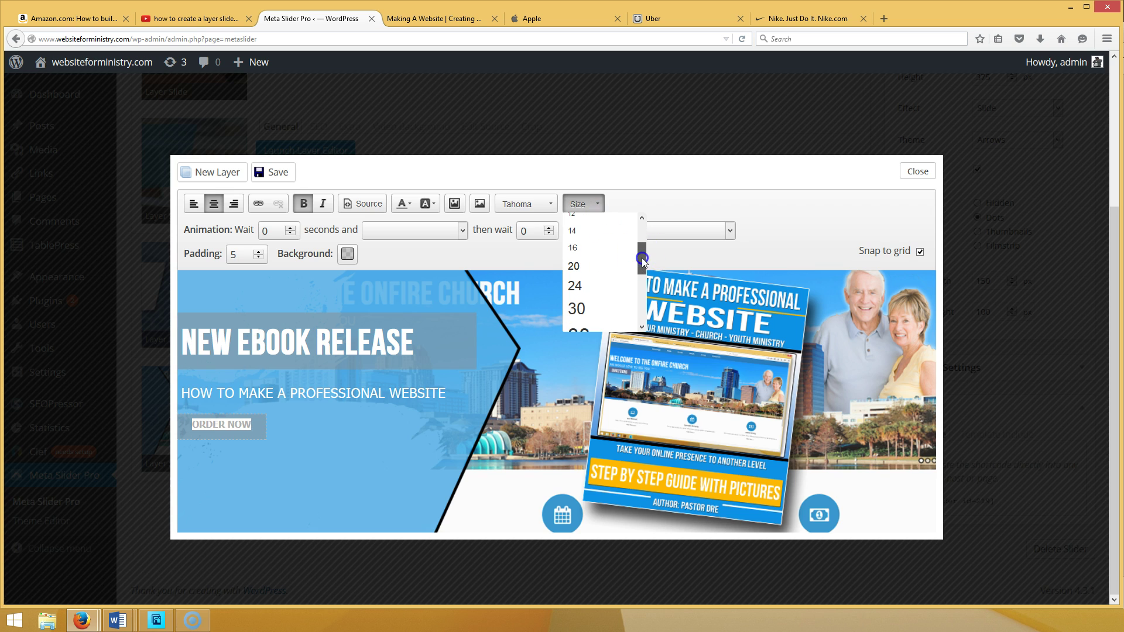
click(570, 306)
drag(262, 436, 300, 446)
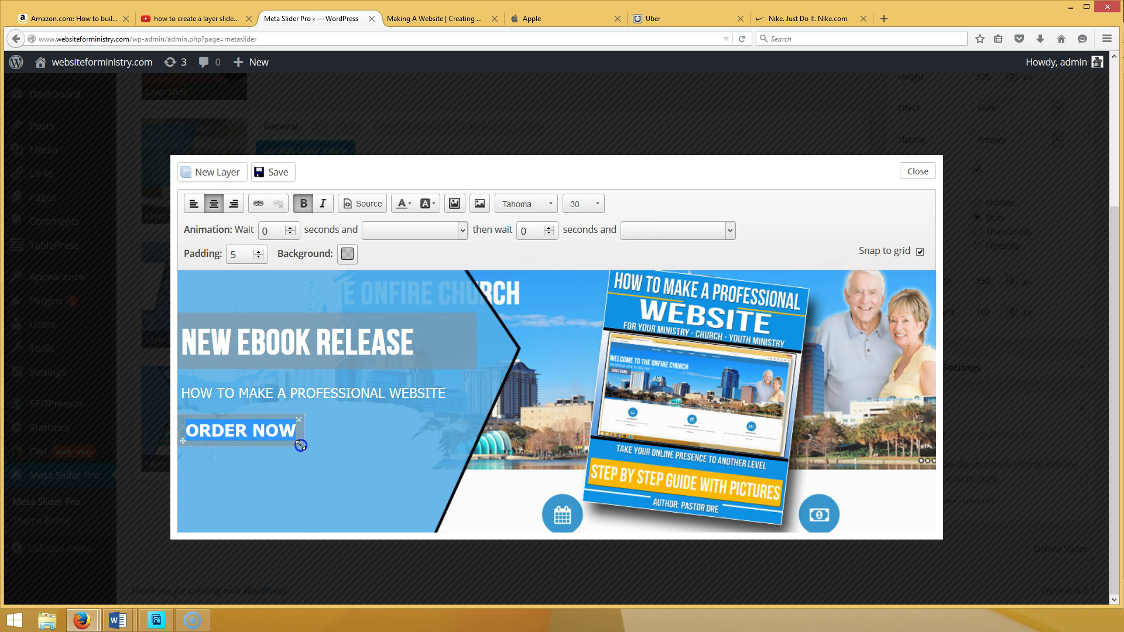
click(311, 476)
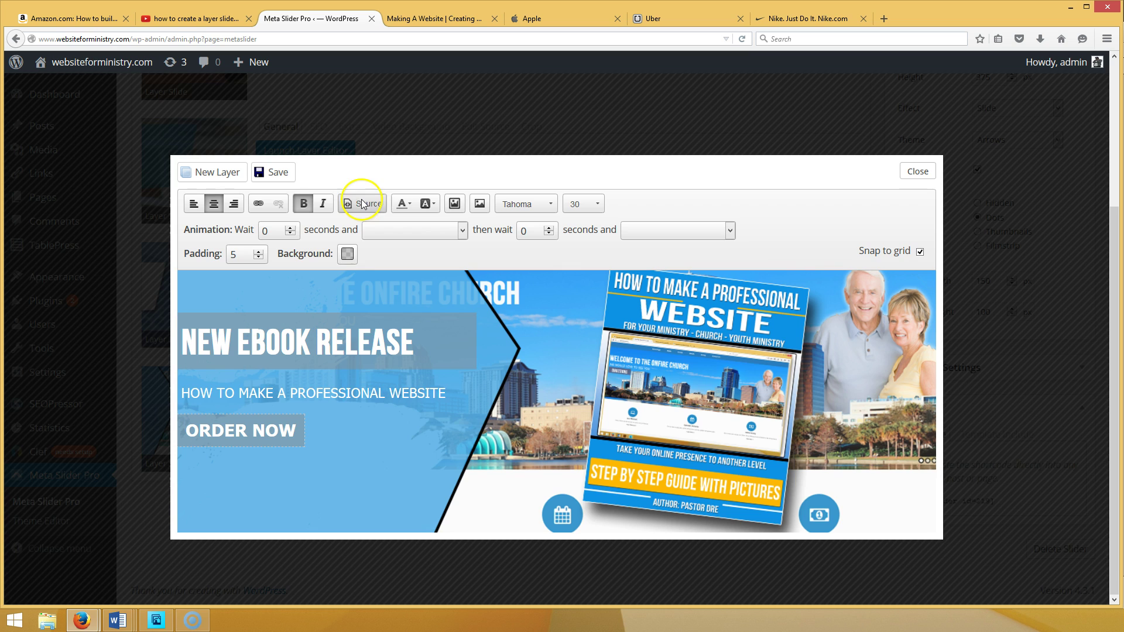
- Set the ORDER NOW layer's background to fully opaque yellow, rgb(255, 210, 0), and save the layers
click(347, 254)
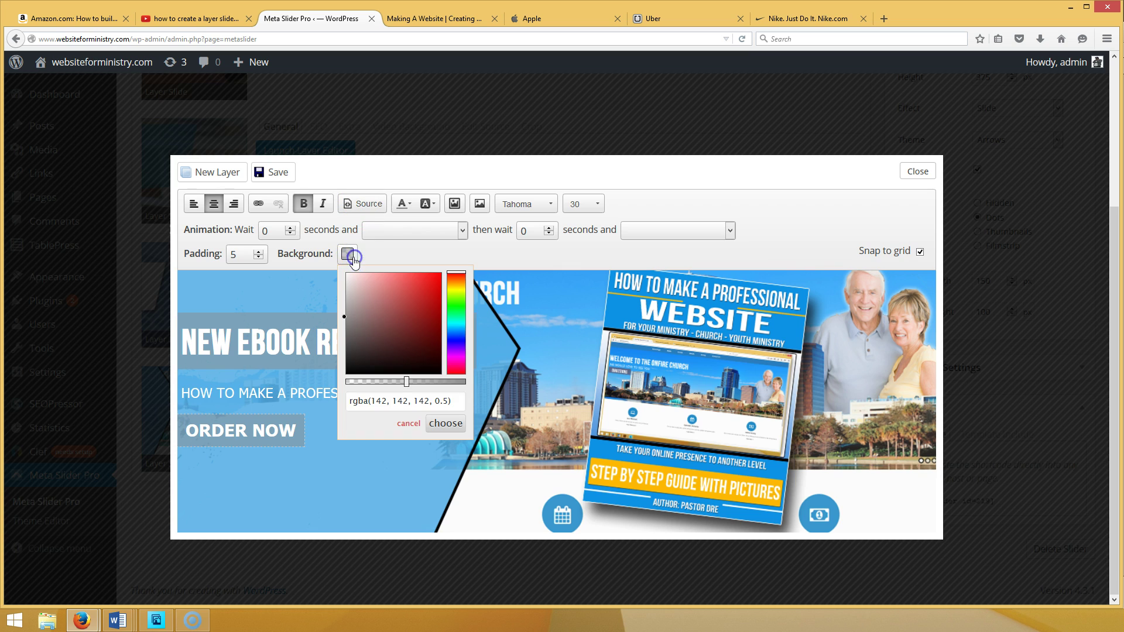
click(462, 289)
click(439, 291)
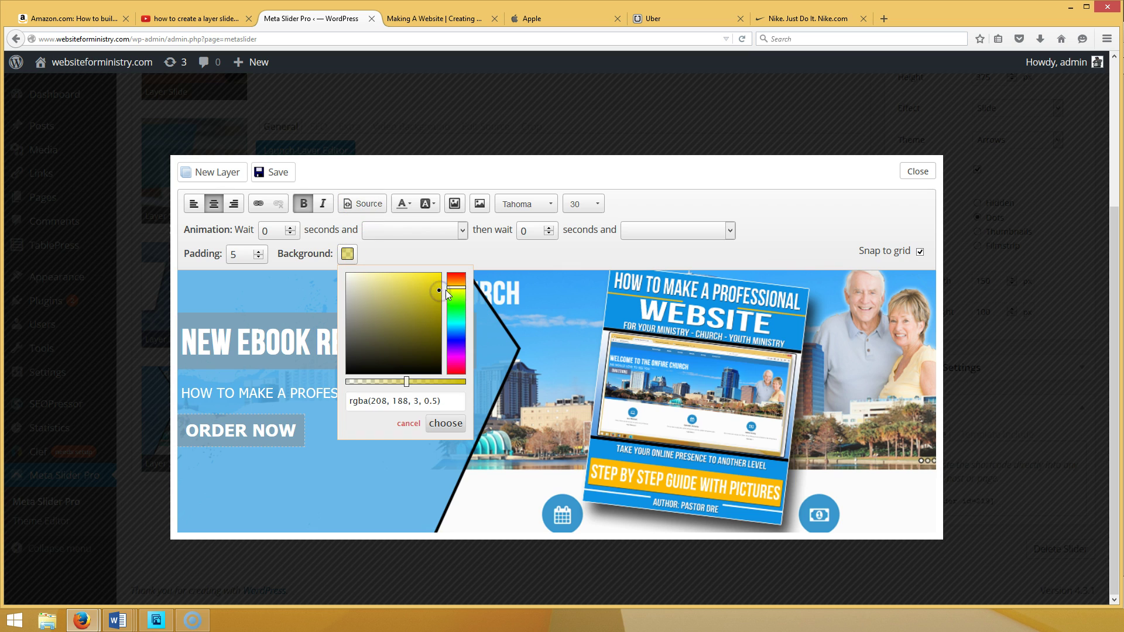
drag(406, 382, 496, 380)
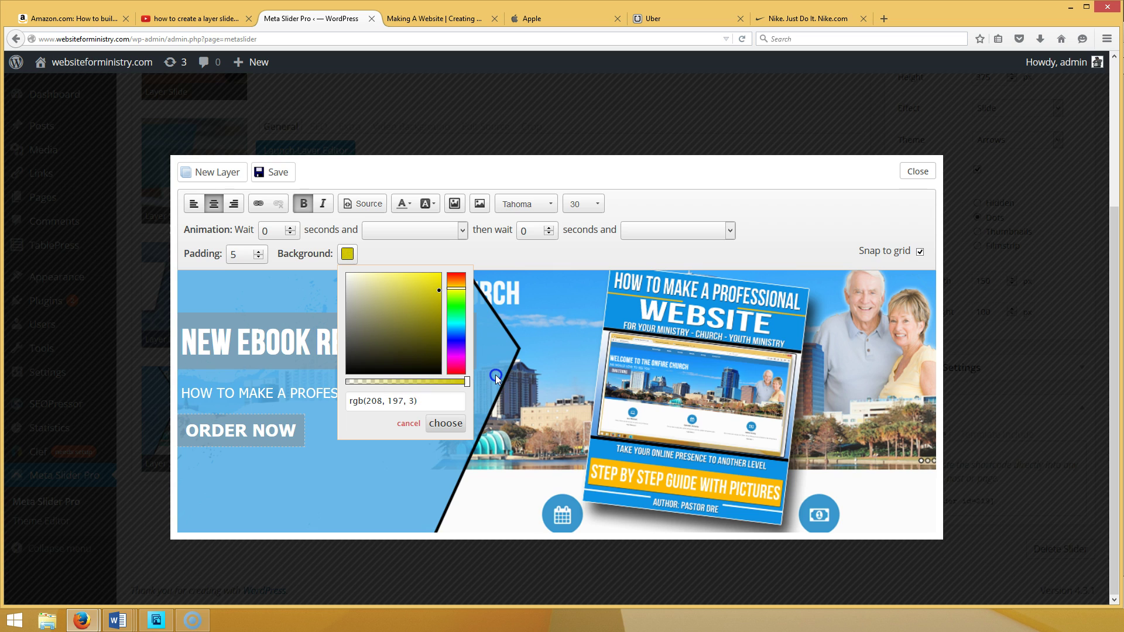
click(452, 276)
drag(454, 276, 453, 281)
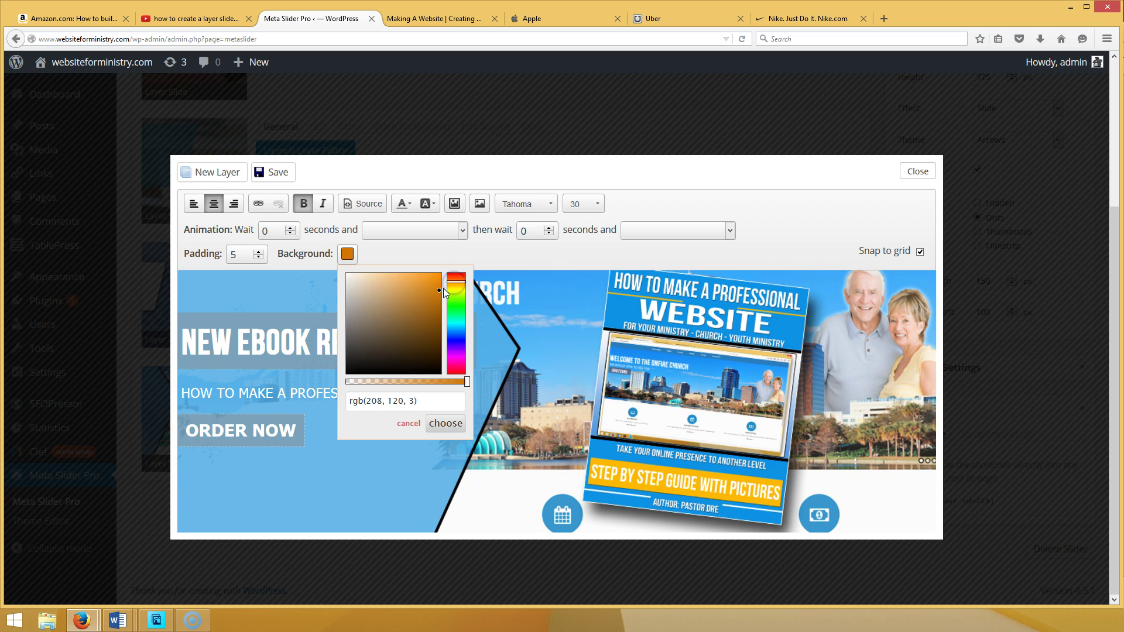
click(450, 285)
mouse_move(450, 285)
mouse_down()
mouse_move(453, 295)
mouse_move(435, 282)
mouse_move(457, 288)
mouse_up()
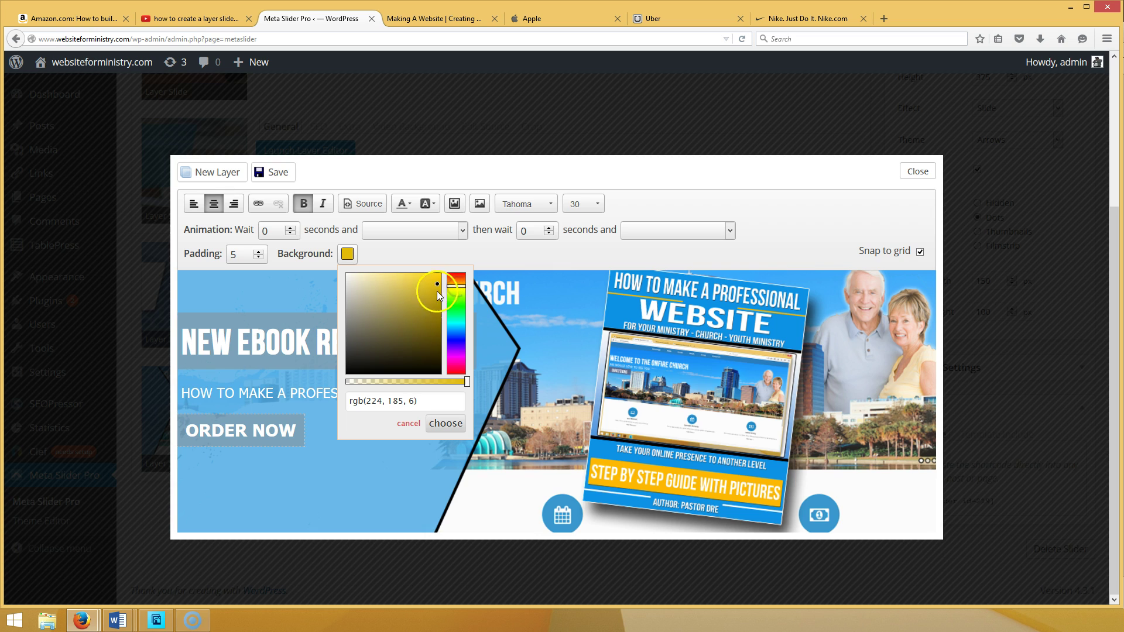
drag(433, 289, 439, 286)
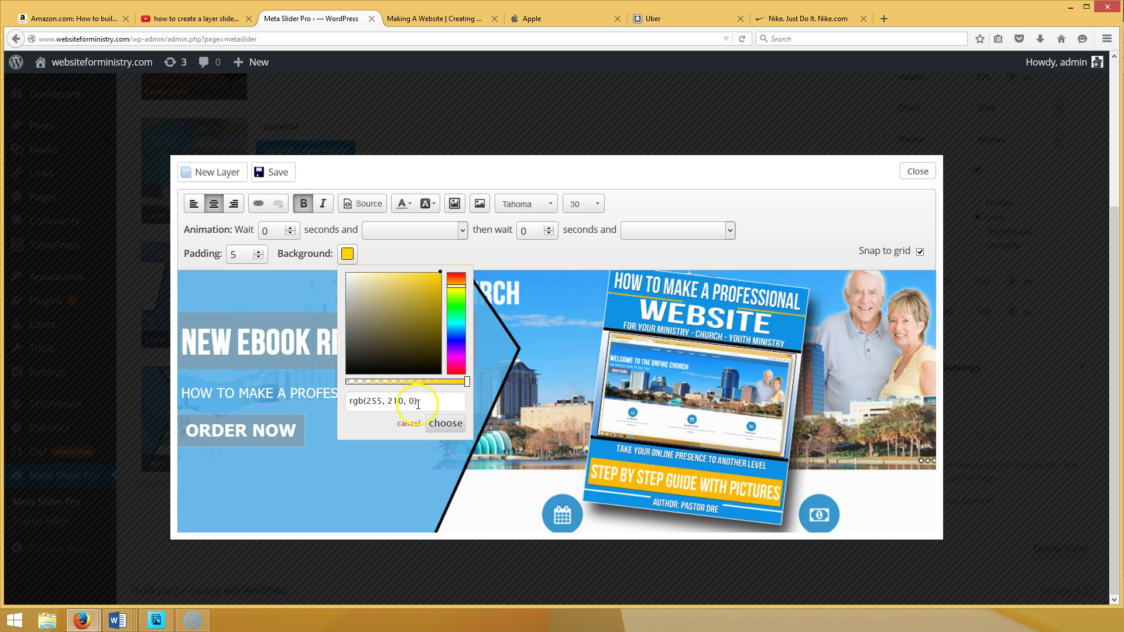
click(446, 423)
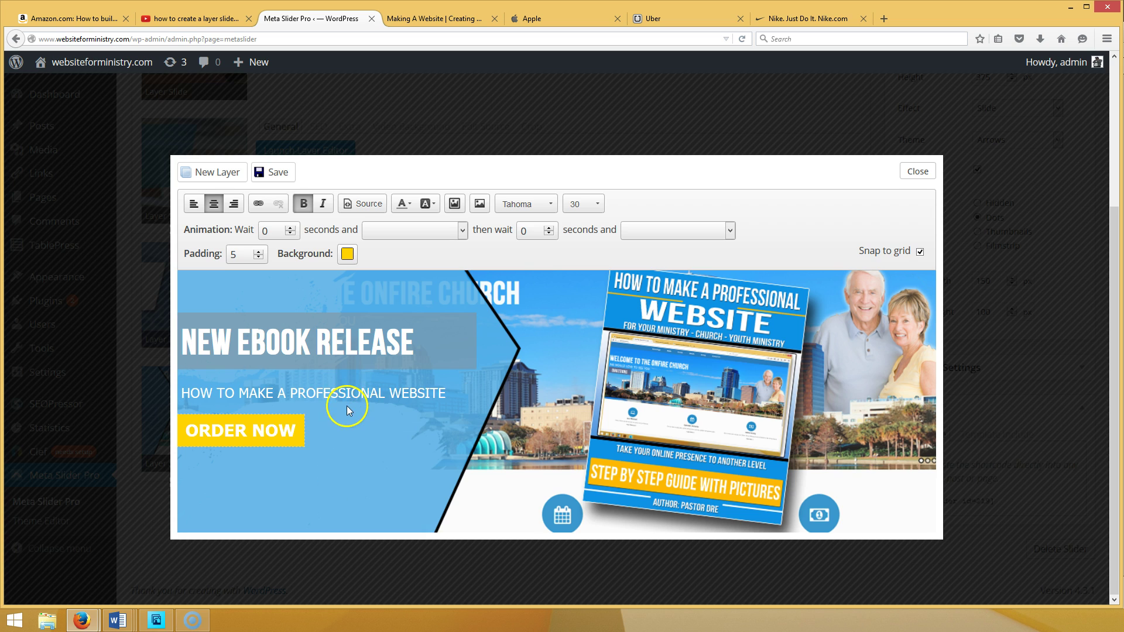
click(216, 431)
click(280, 171)
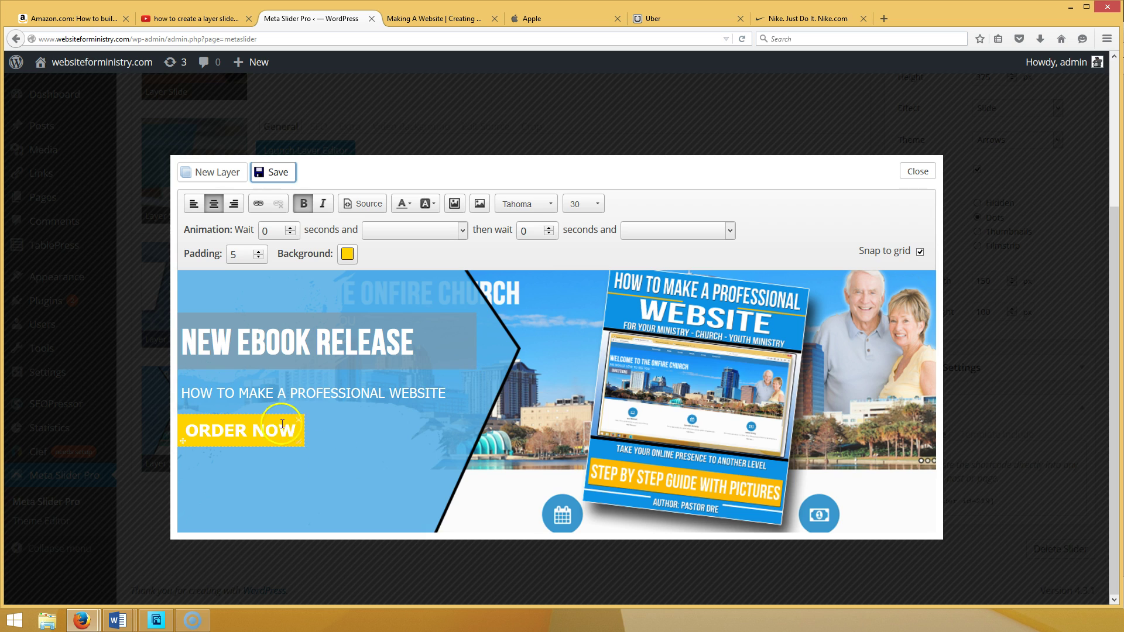
- Link the ORDER NOW text to the URL of the eBook's Amazon product page, copied from its open browser page
drag(297, 432, 182, 433)
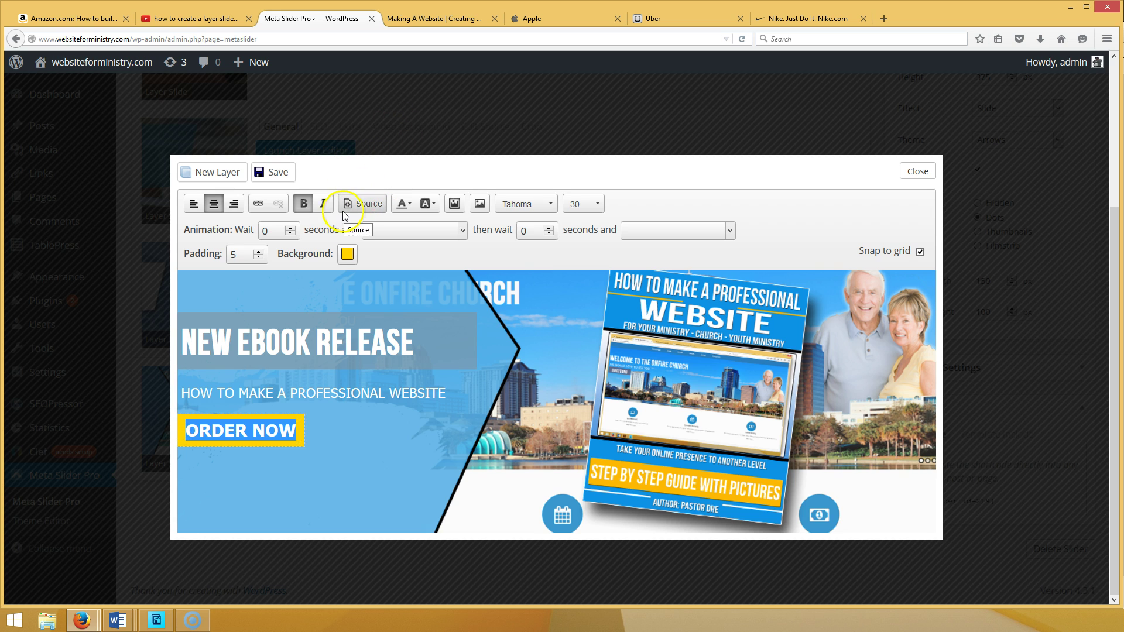
click(258, 404)
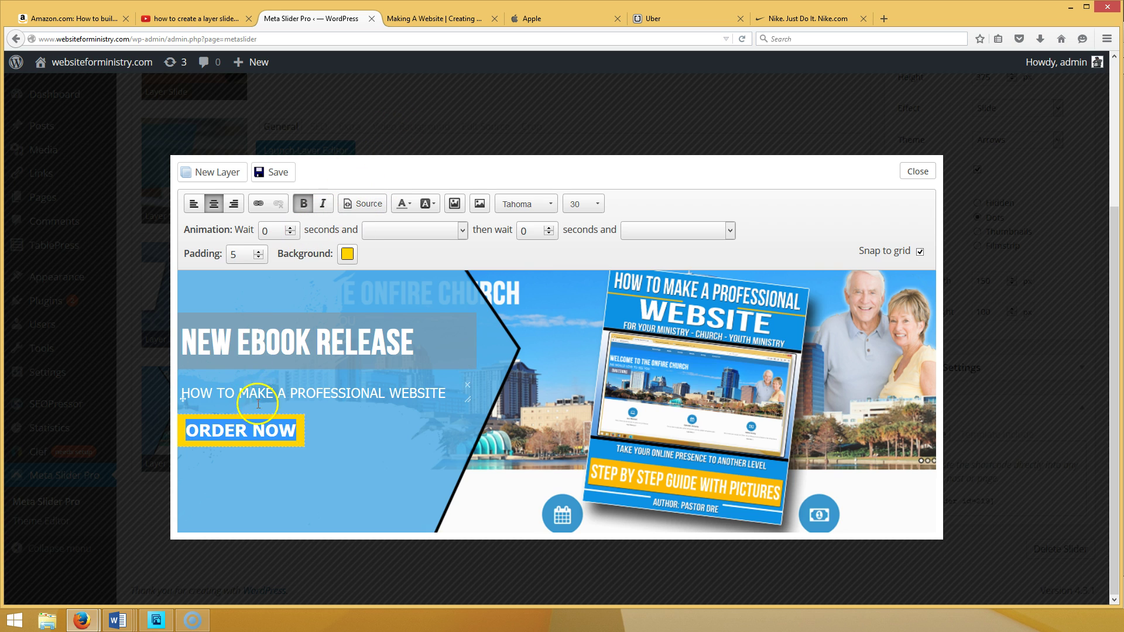
click(258, 205)
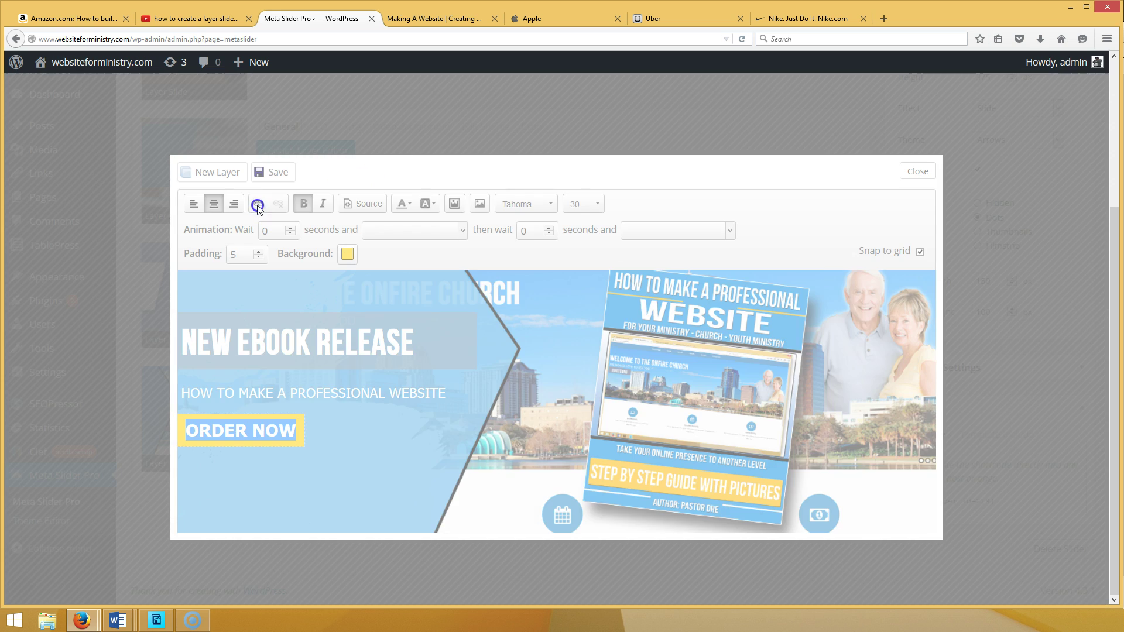
click(84, 20)
scroll(407, 256, up, 4)
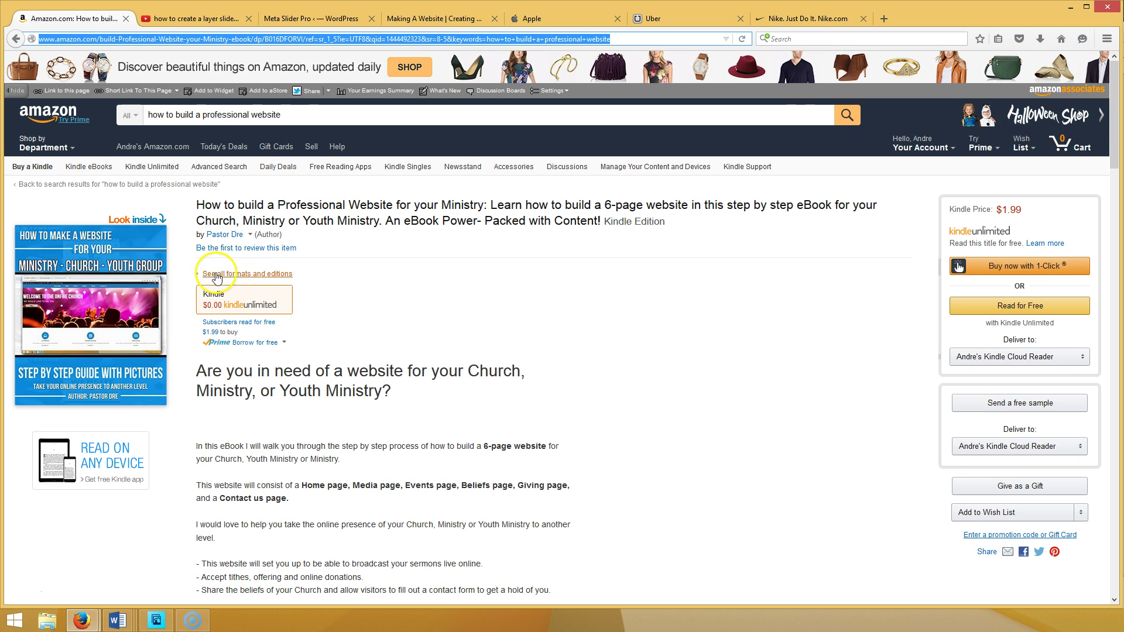
right_click(329, 39)
click(354, 75)
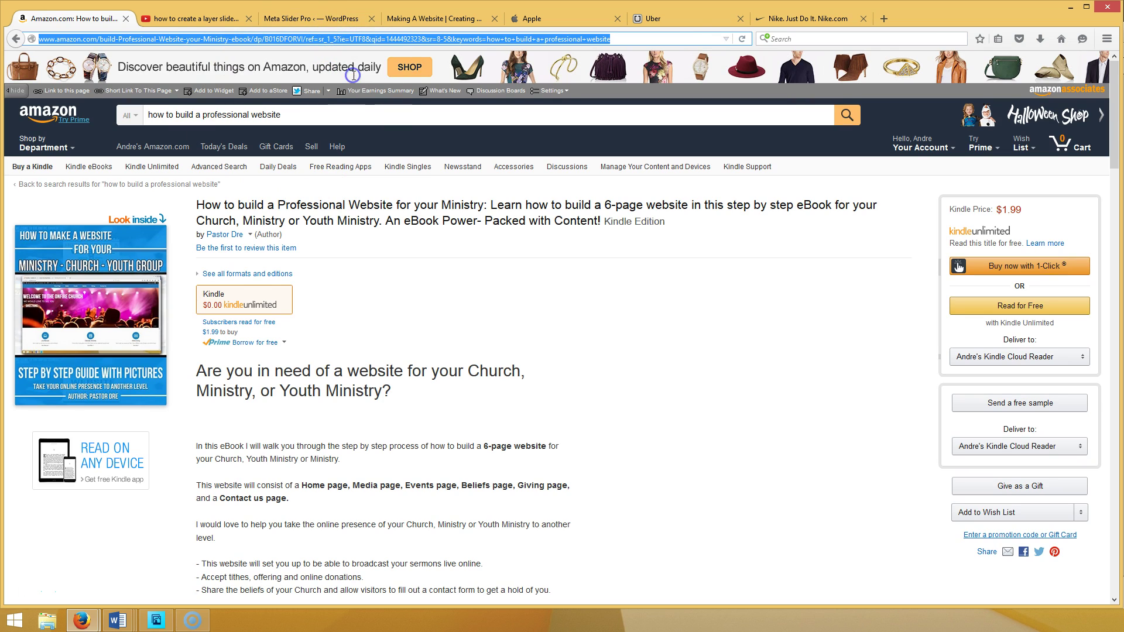
click(342, 22)
key(ctrl+v)
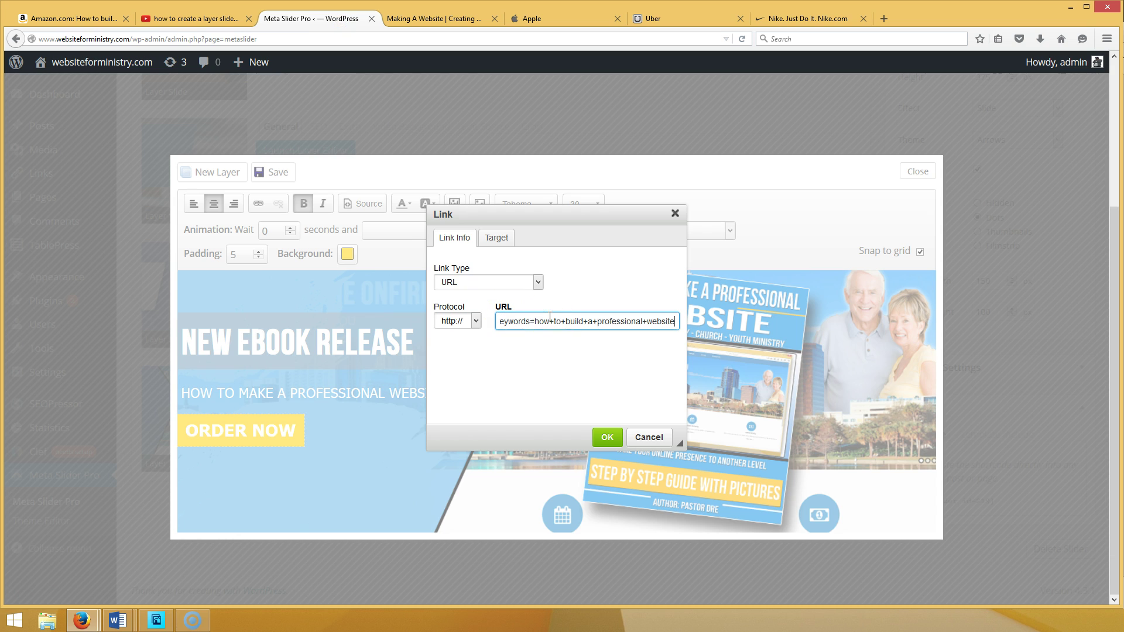
click(607, 437)
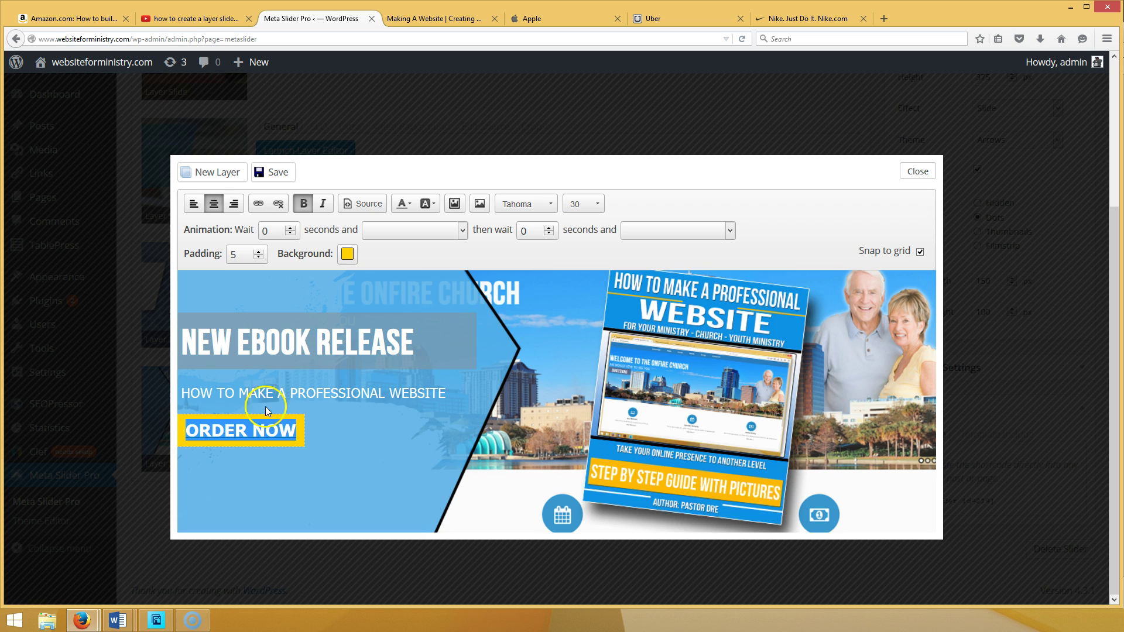
- Check the ORDER NOW link's URL through to its end, confirm the link and save the layers
click(277, 438)
click(258, 204)
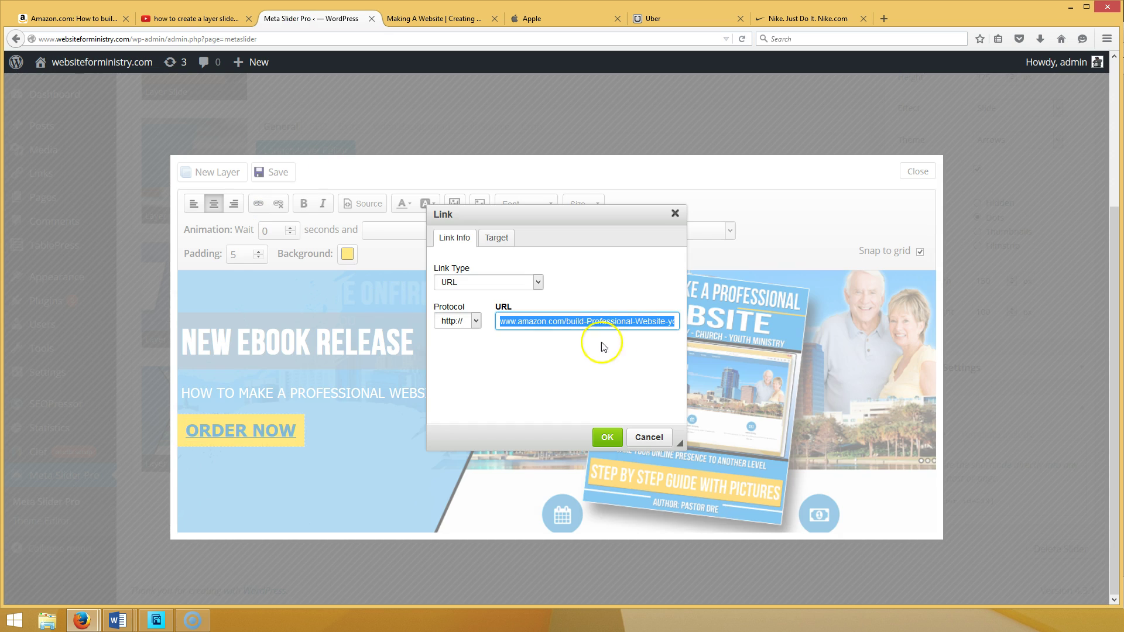
drag(497, 323, 794, 318)
key(End)
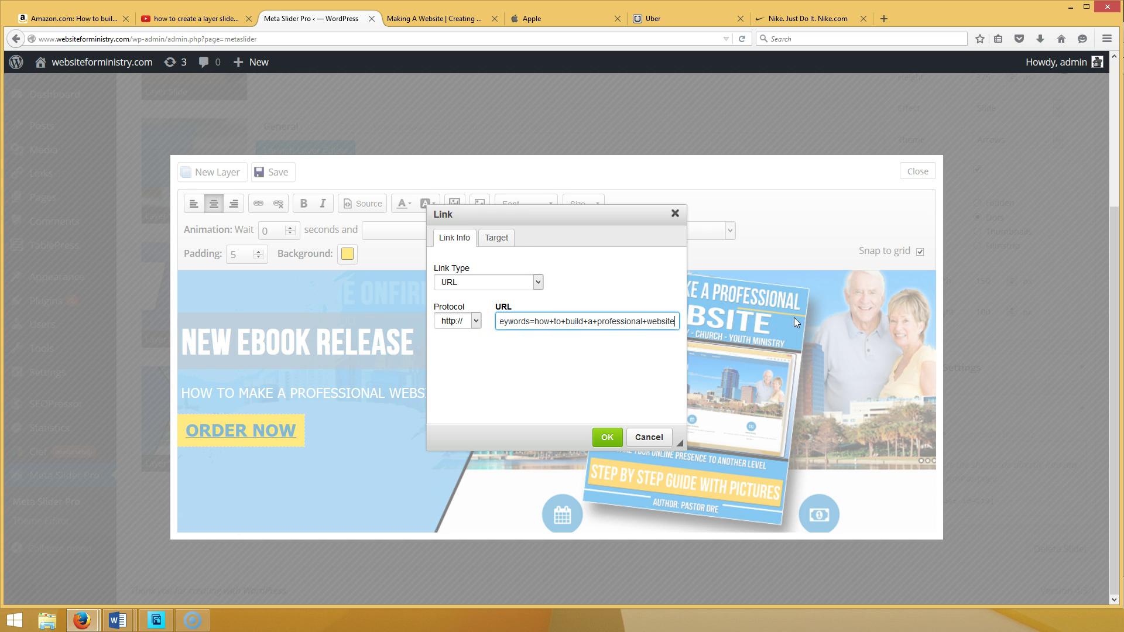
click(621, 443)
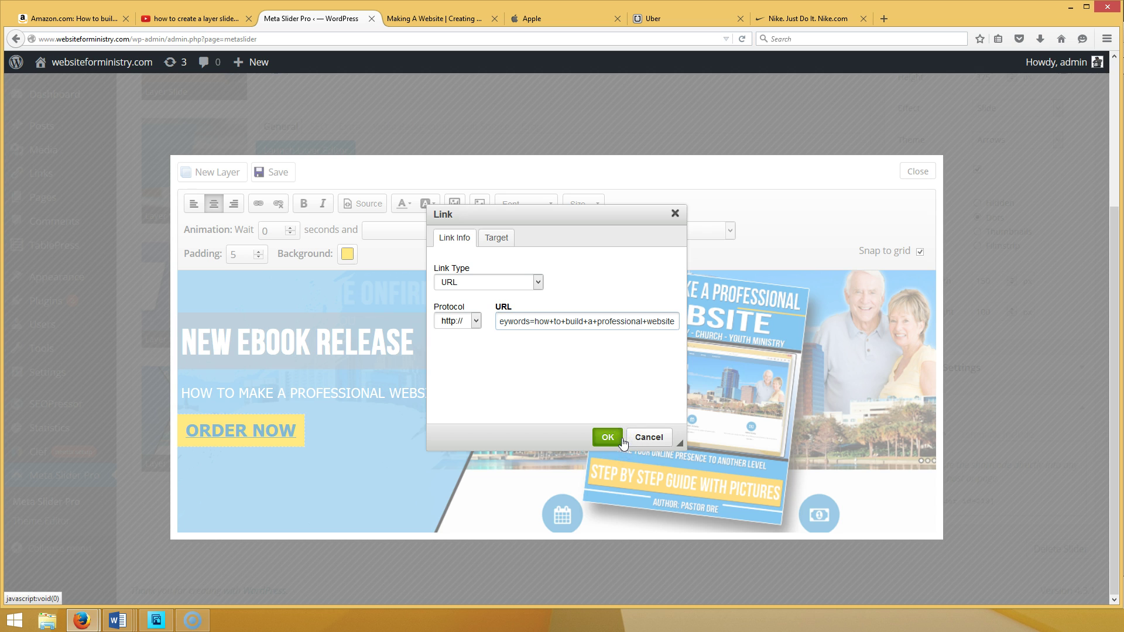
click(612, 436)
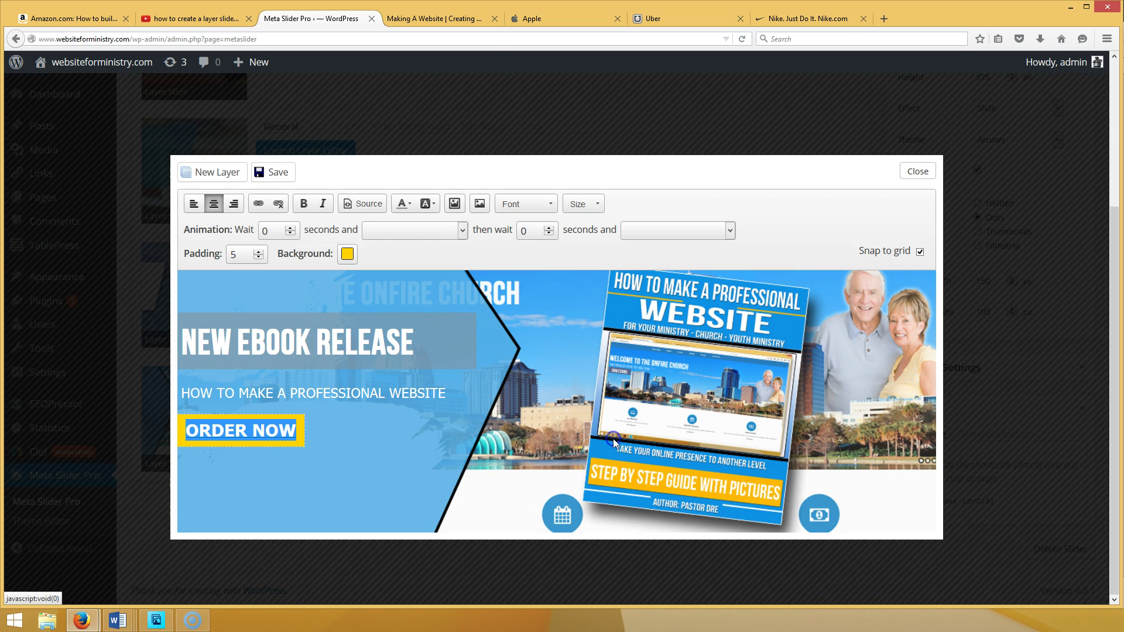
click(284, 172)
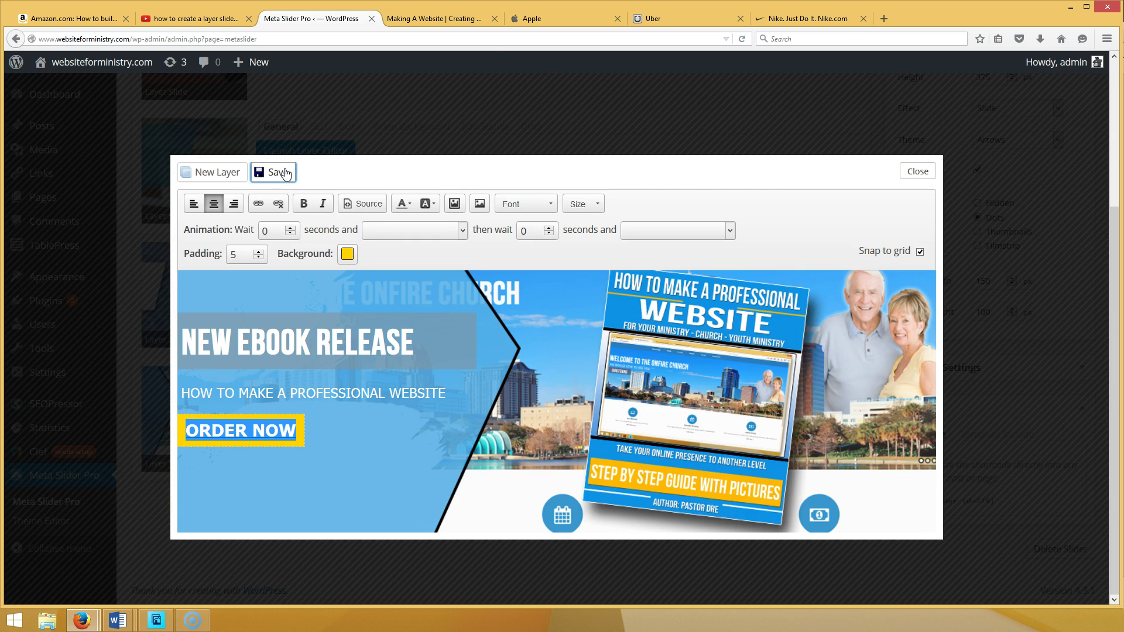
- Change the linked ORDER NOW text colour to white
click(339, 449)
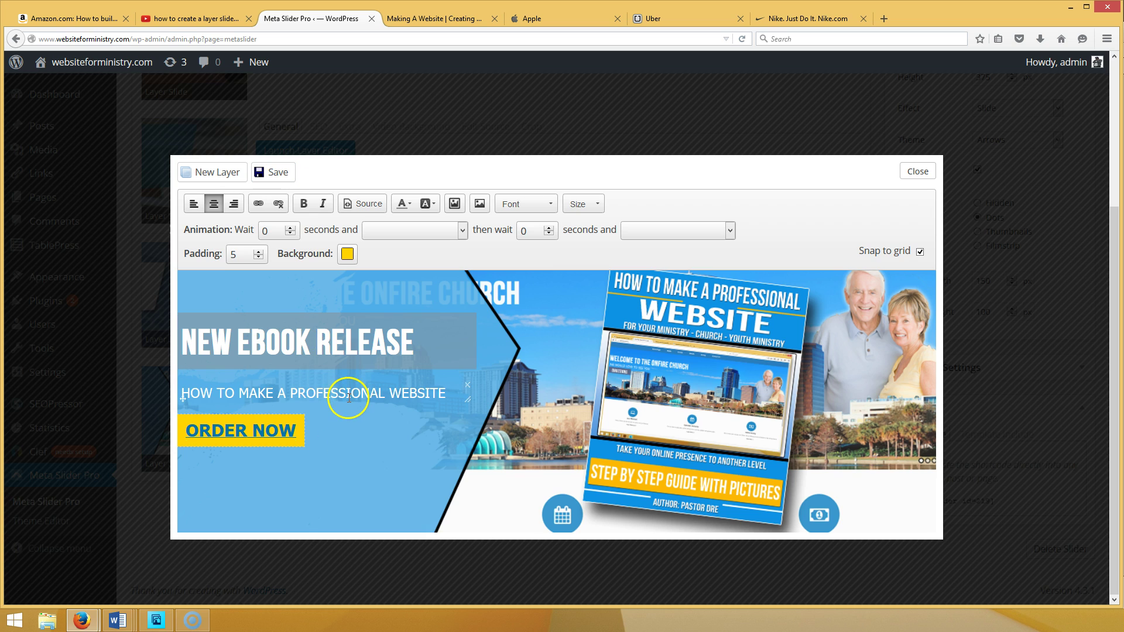
drag(294, 432, 179, 426)
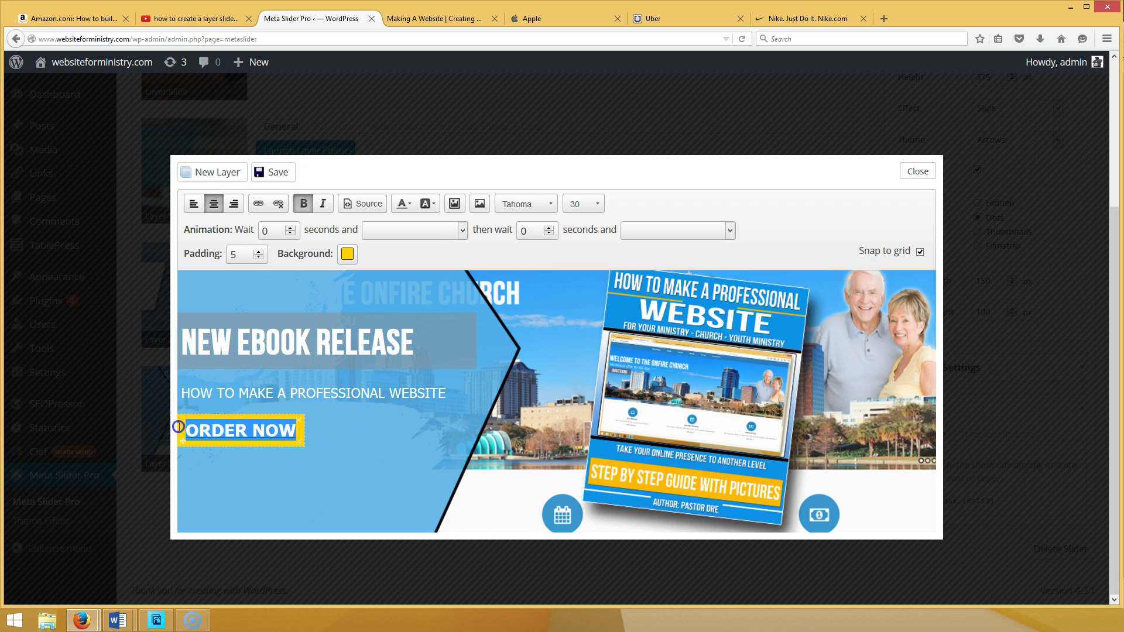
click(411, 204)
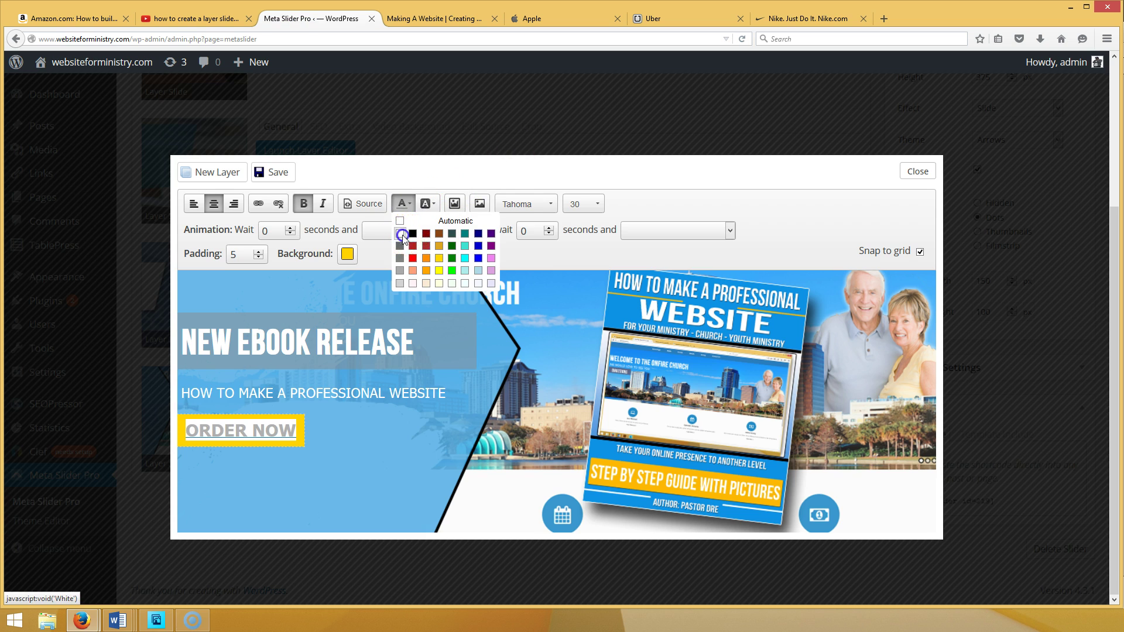
click(403, 244)
click(389, 440)
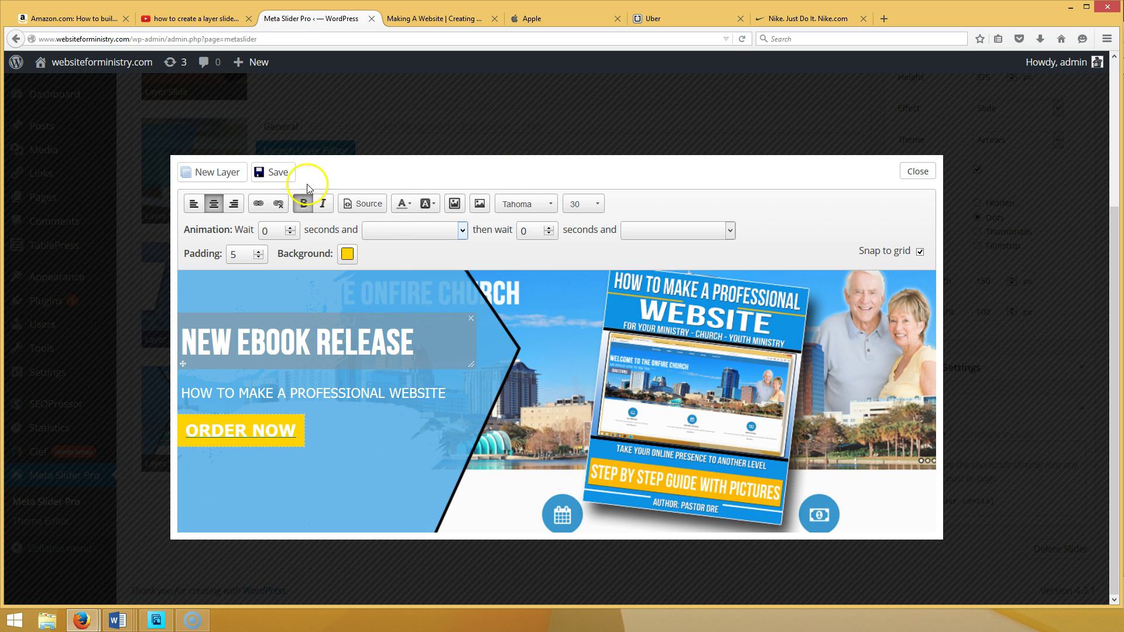
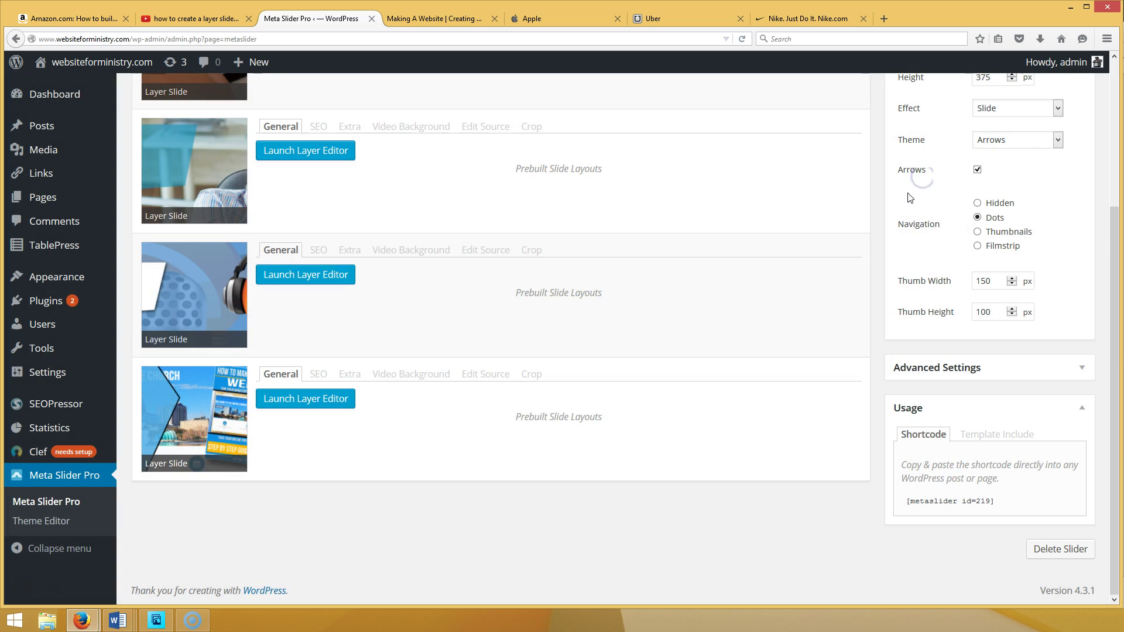
- Save the Home 2 slideshow
drag(1106, 226, 1098, 140)
click(1073, 126)
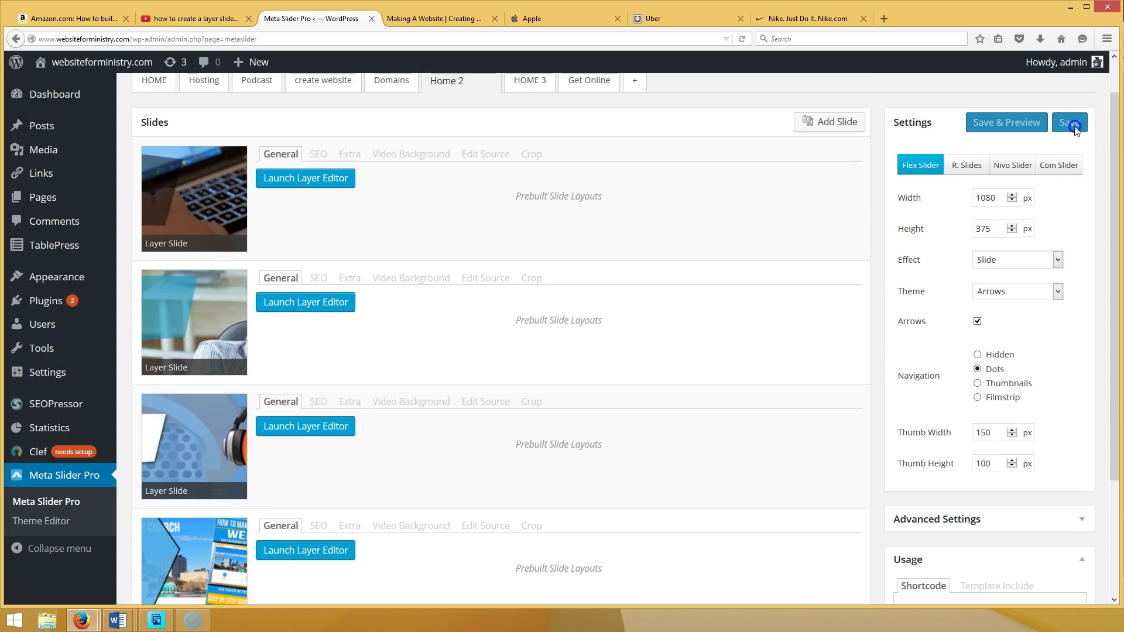
click(523, 207)
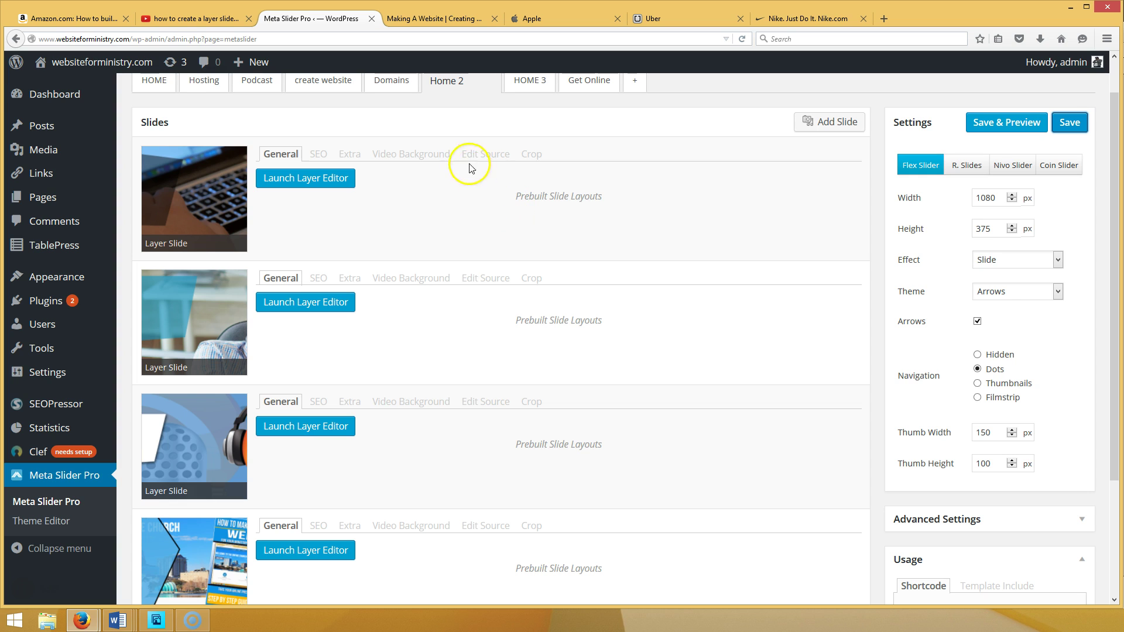
- Open the live websiteforministry.com homepage and step through its slideshow to the fourth slide
click(121, 69)
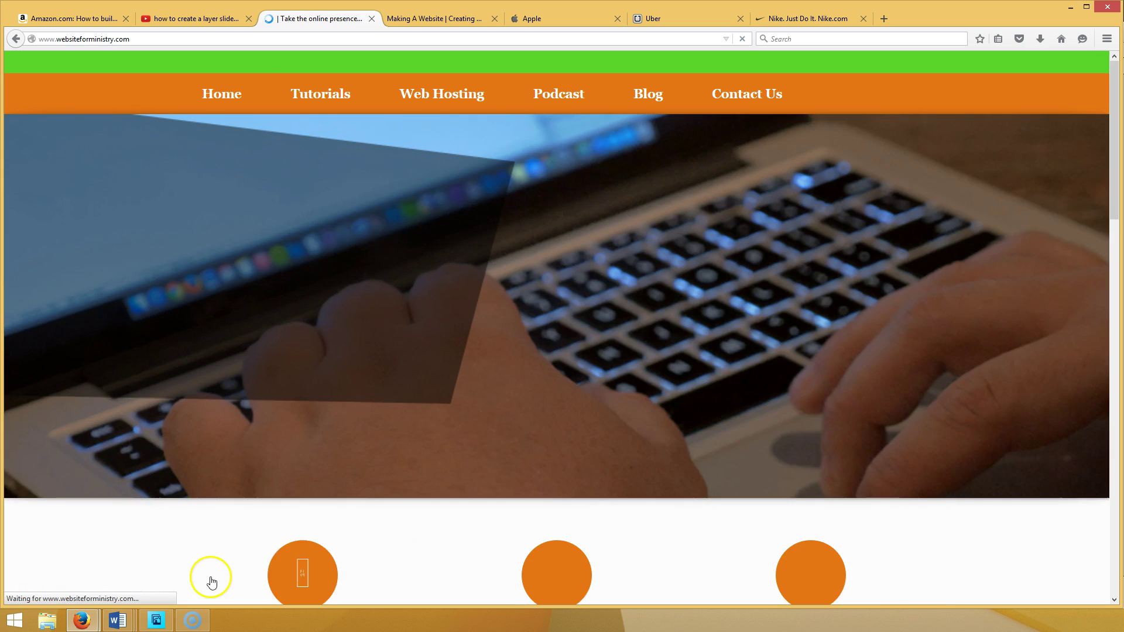
click(550, 509)
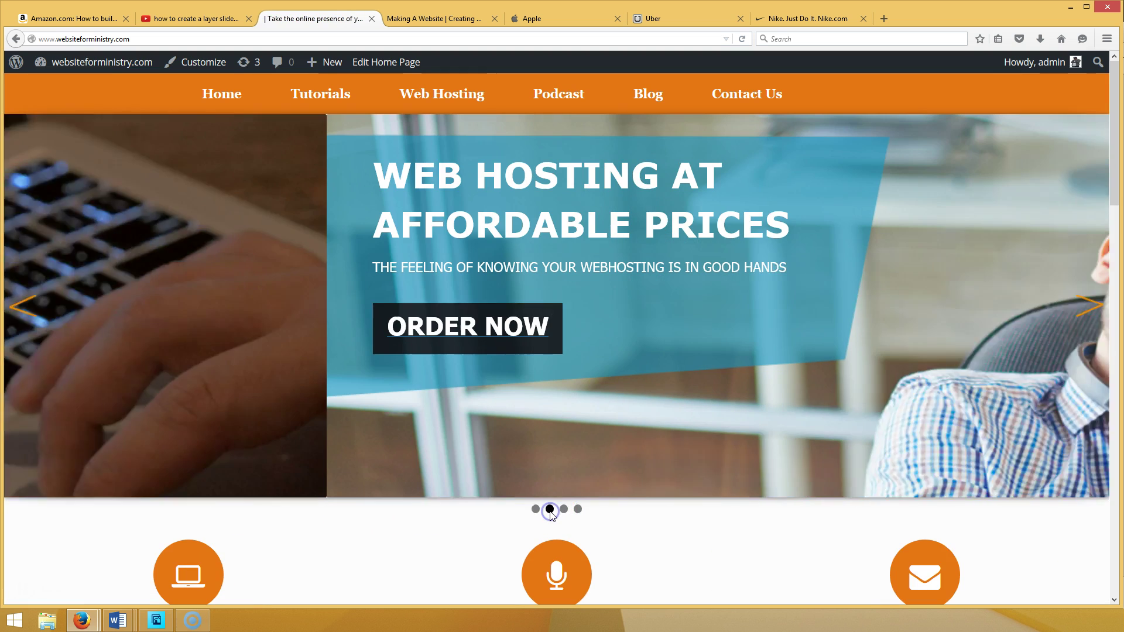
click(564, 509)
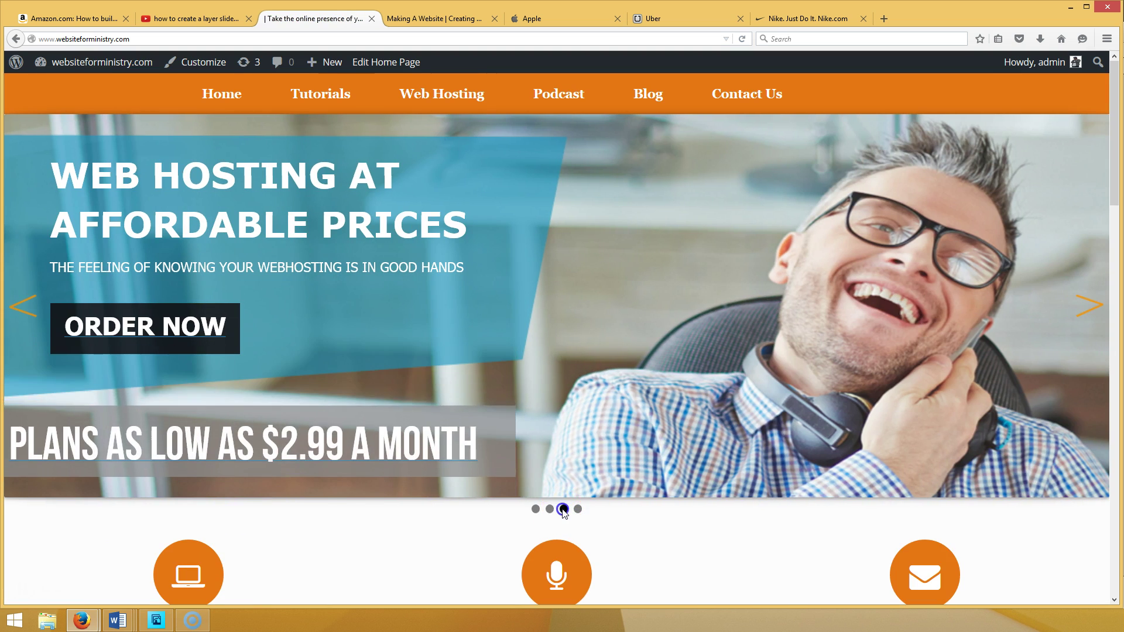
click(577, 509)
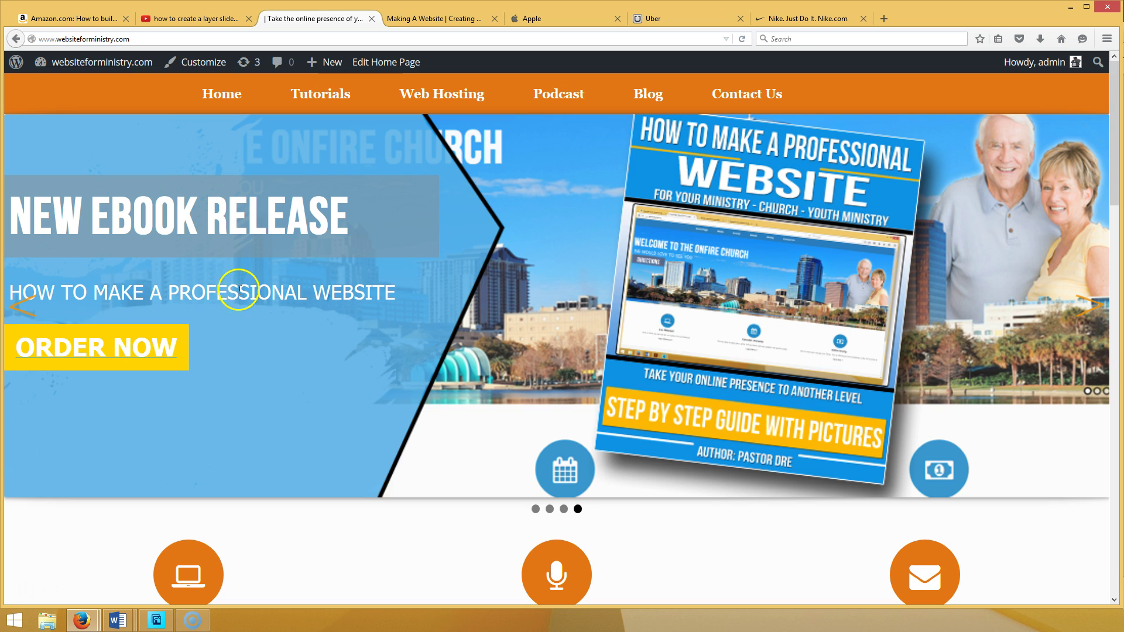
- Test the ORDER NOW link on the eBook slide
click(155, 350)
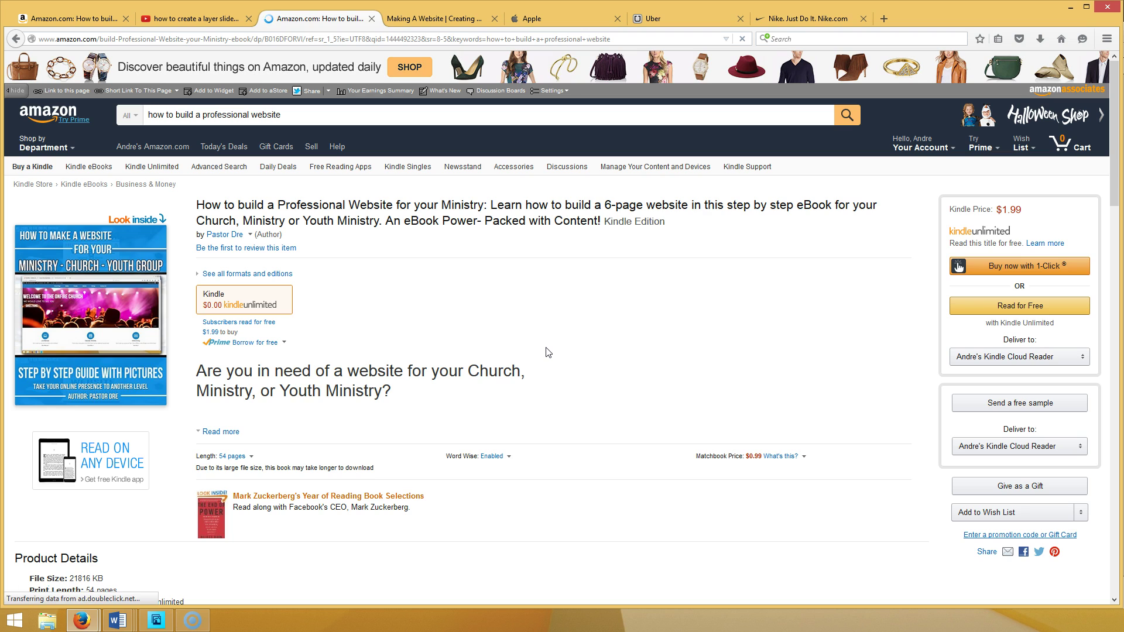
drag(543, 348, 482, 303)
click(503, 334)
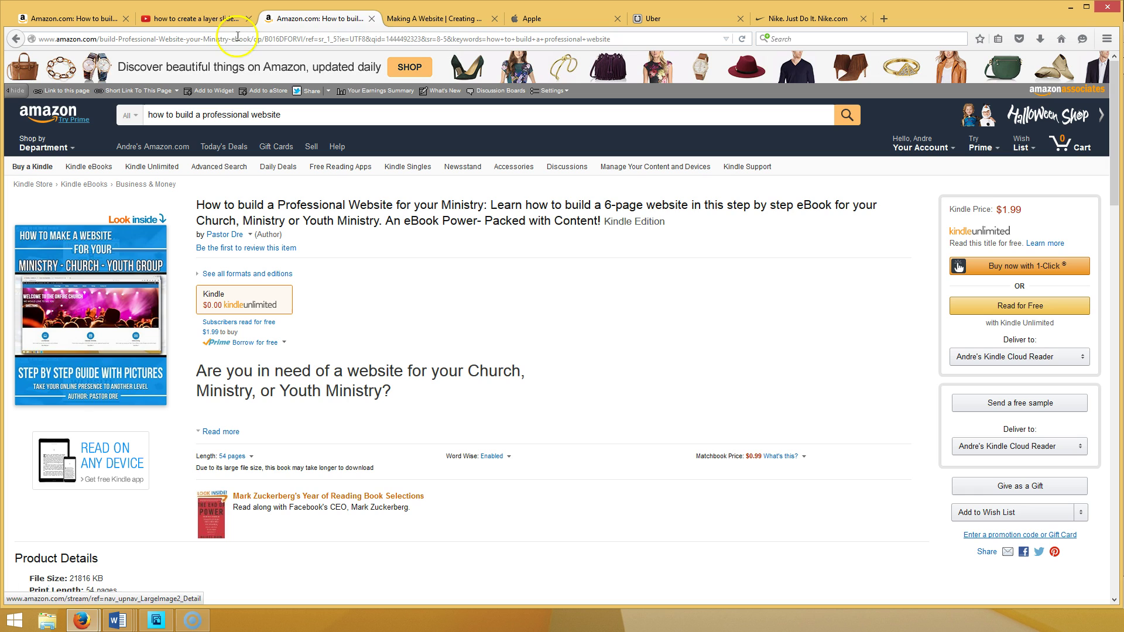
- Switch to the creatingwebsite.org example site and select its web address
click(414, 18)
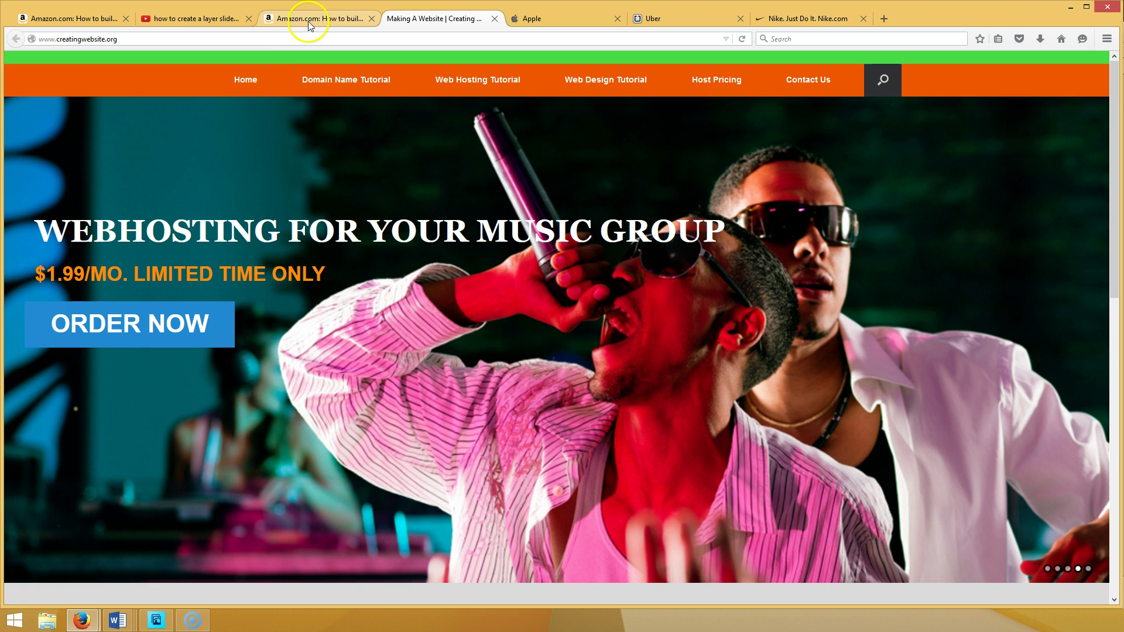
click(299, 40)
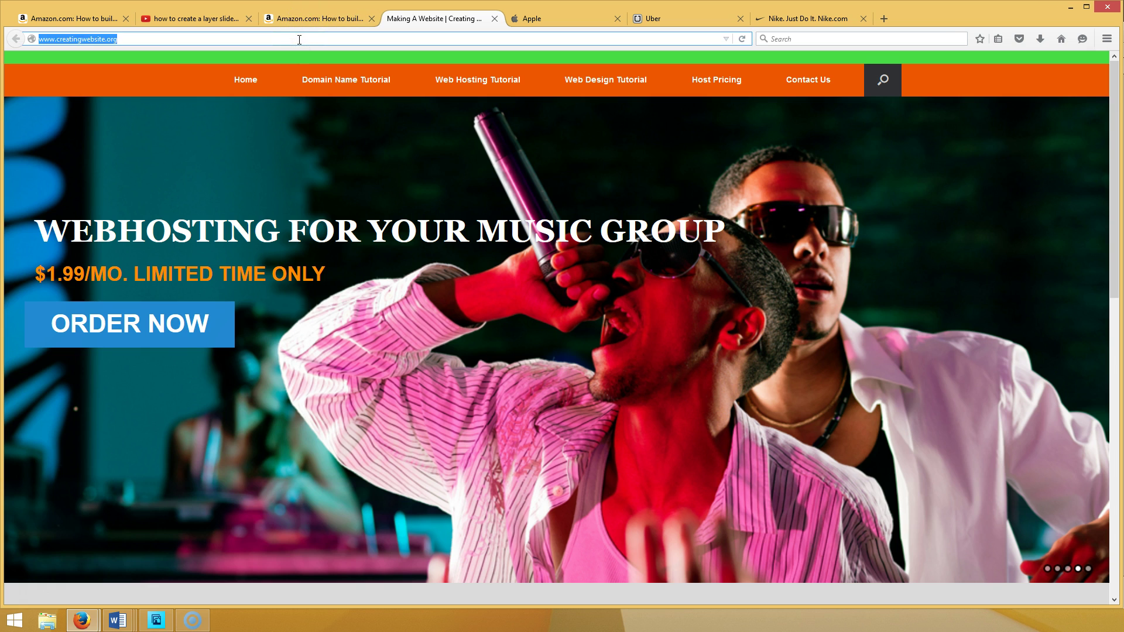
- Load the websiteforministry.com homepage in place of the creatingwebsite.org example site
text(WE)
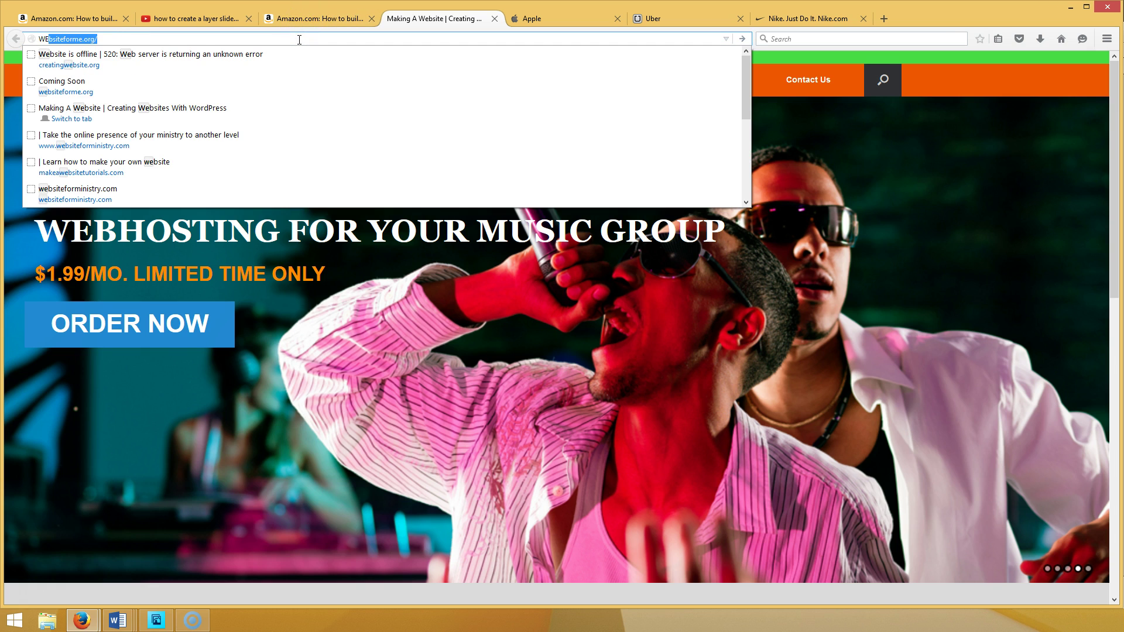
key(BackSpace)
key(BackSpace)
key(BackSpace)
text(web)
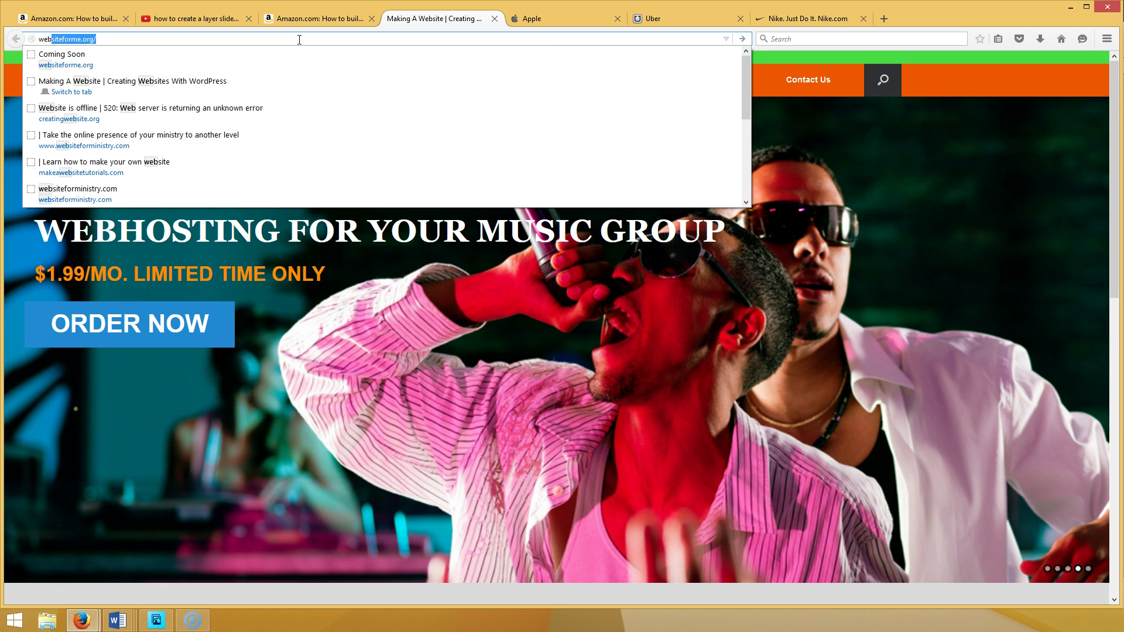
text(siteformin)
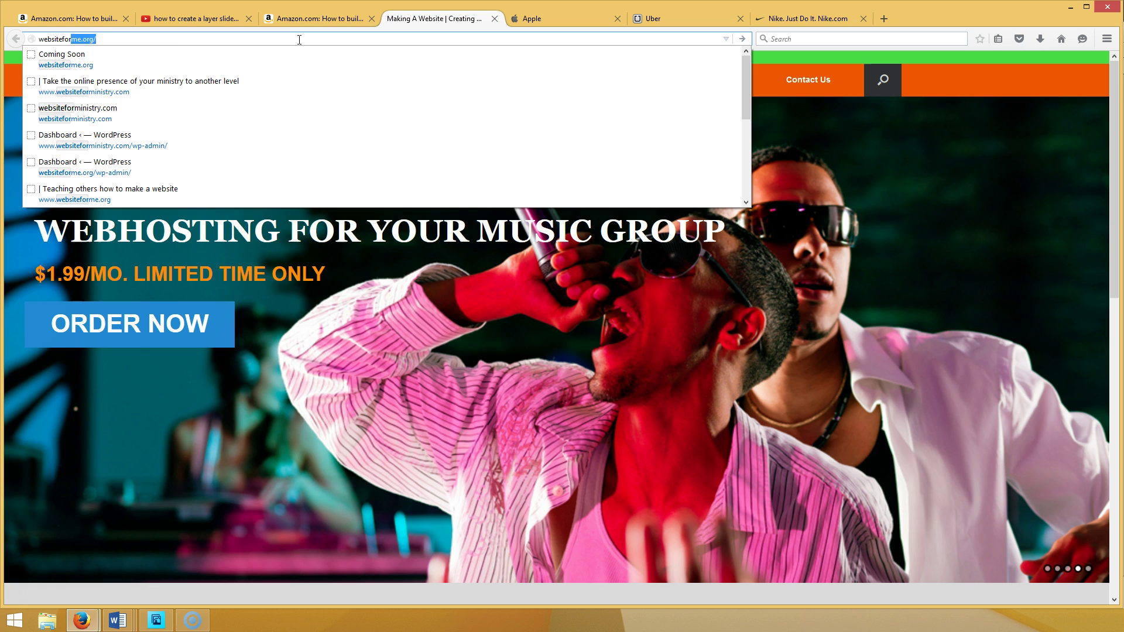
text(ii)
key(BackSpace)
text(stry)
key(Return)
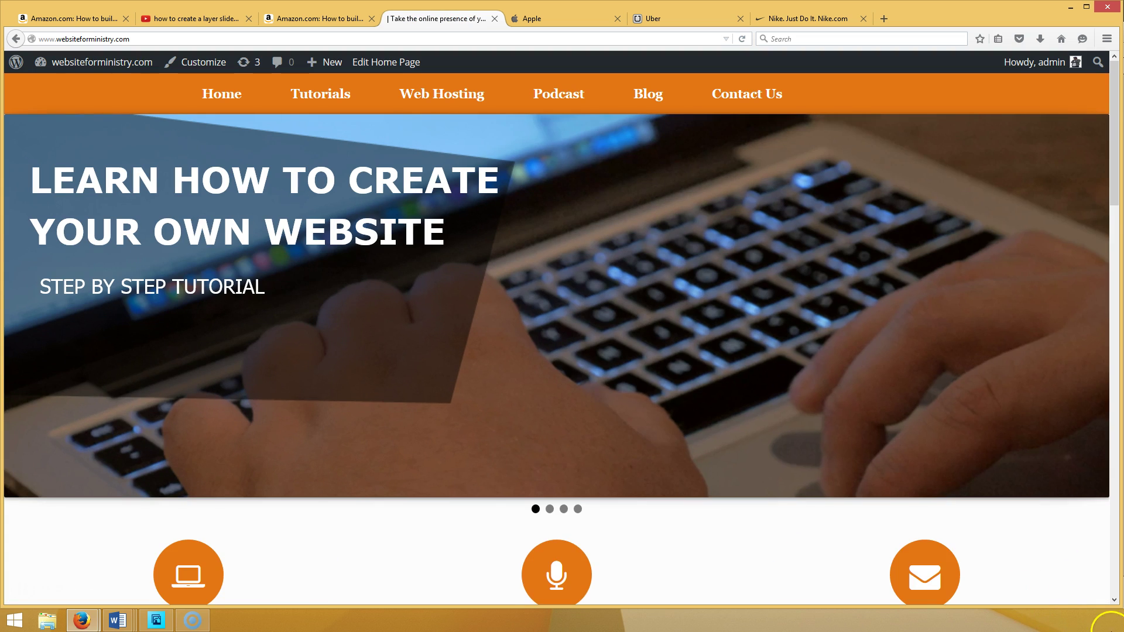
- Open the Home 2 slideshow in Meta Slider Pro from the WordPress dashboard and review its size and advanced stretch settings
click(110, 63)
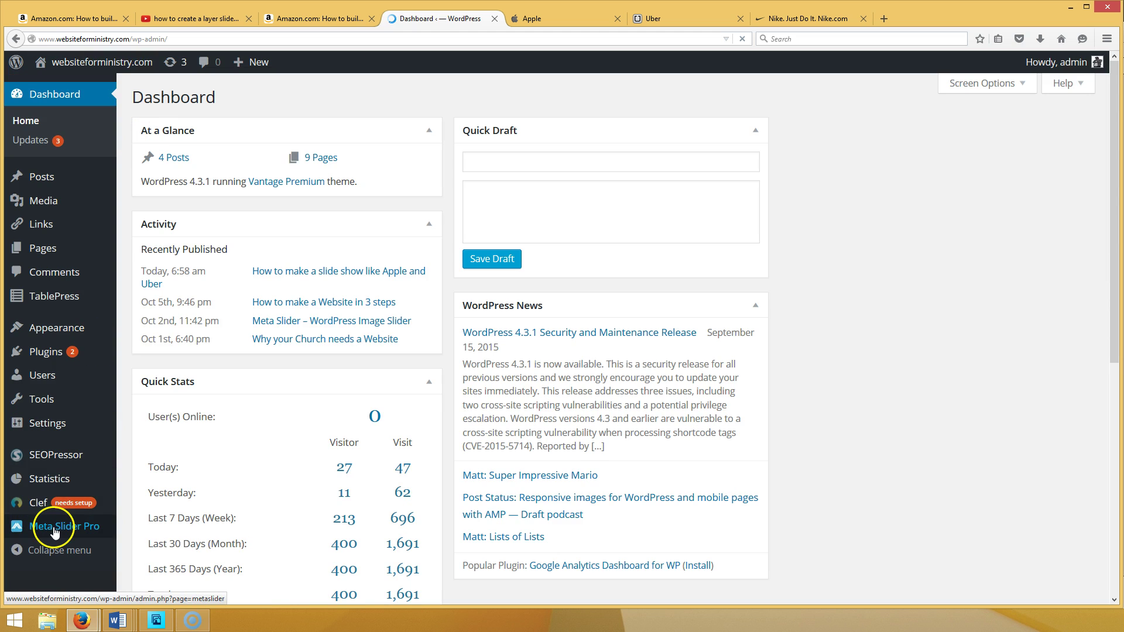
click(54, 532)
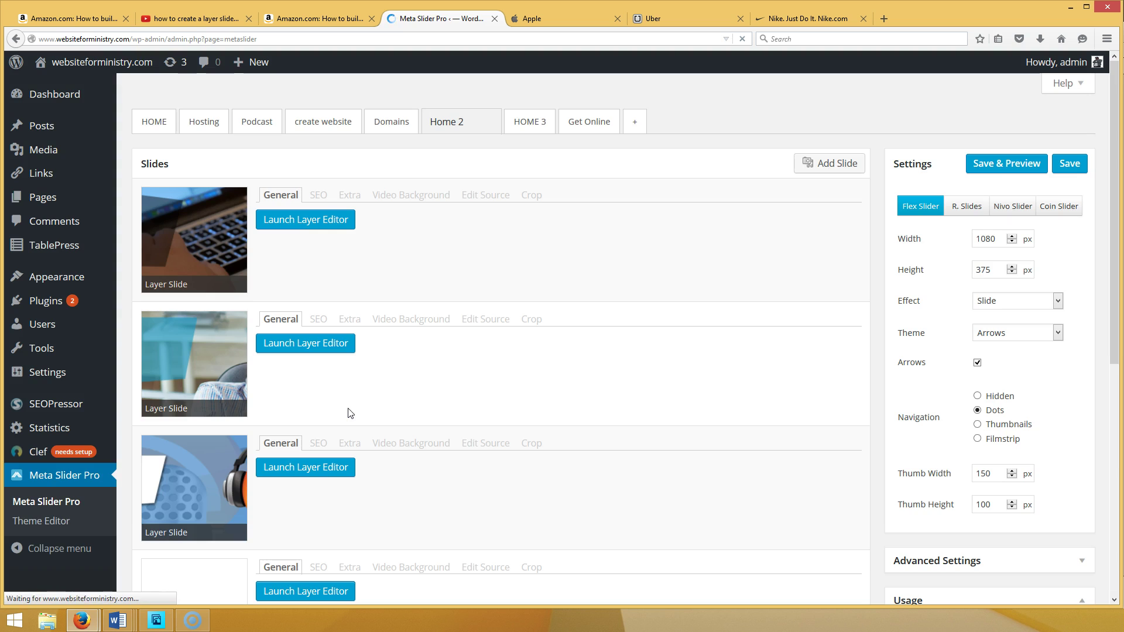
click(997, 248)
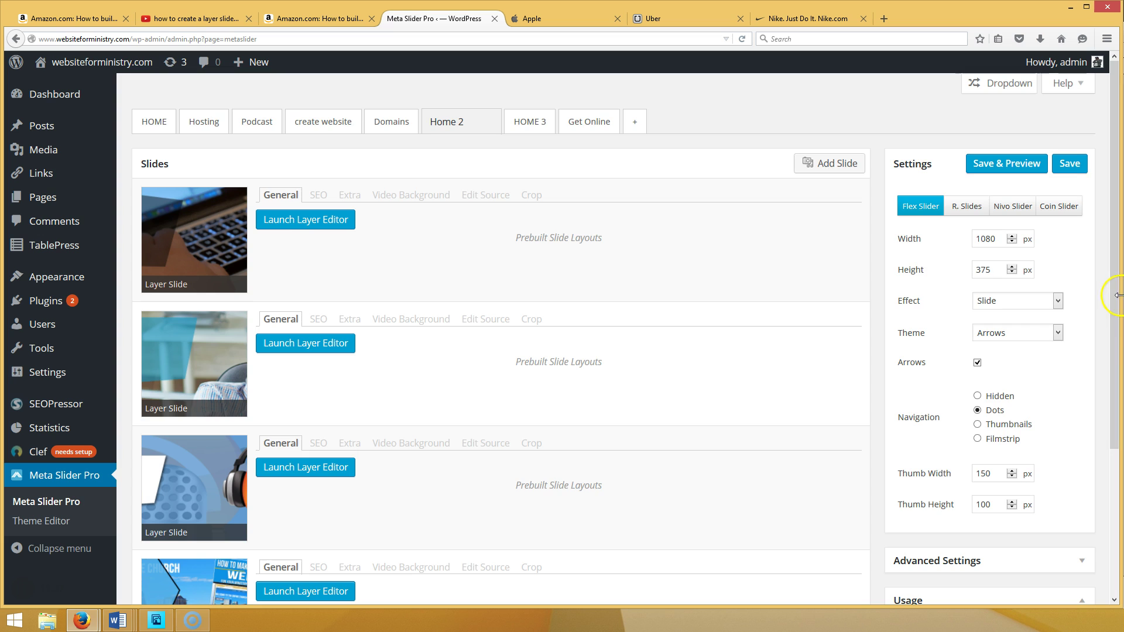
drag(1113, 291, 1106, 394)
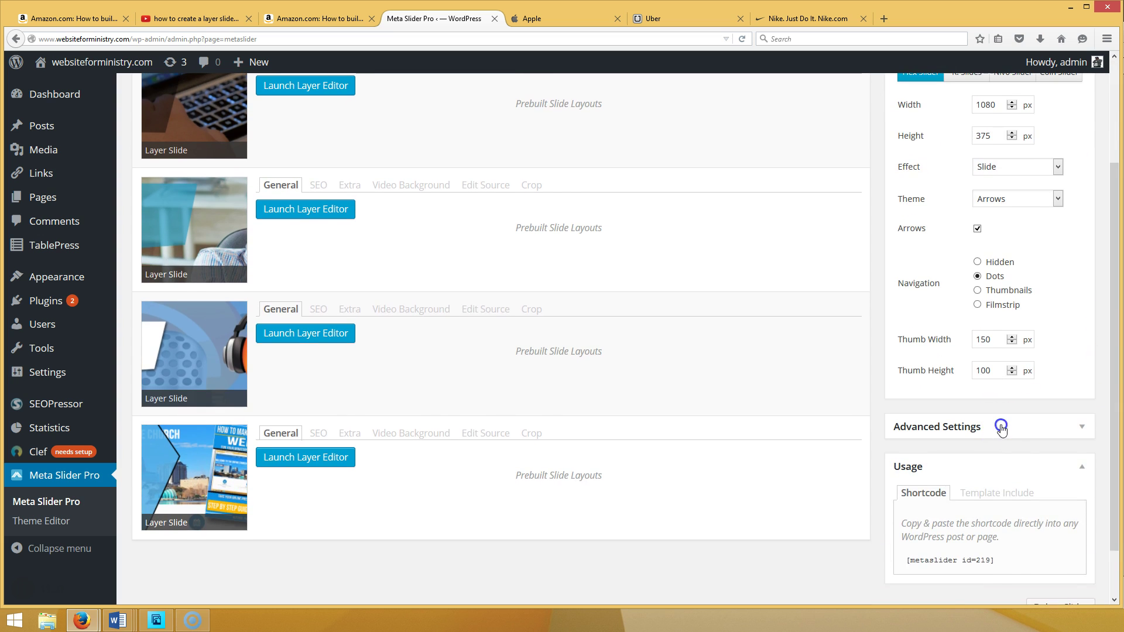
click(1001, 426)
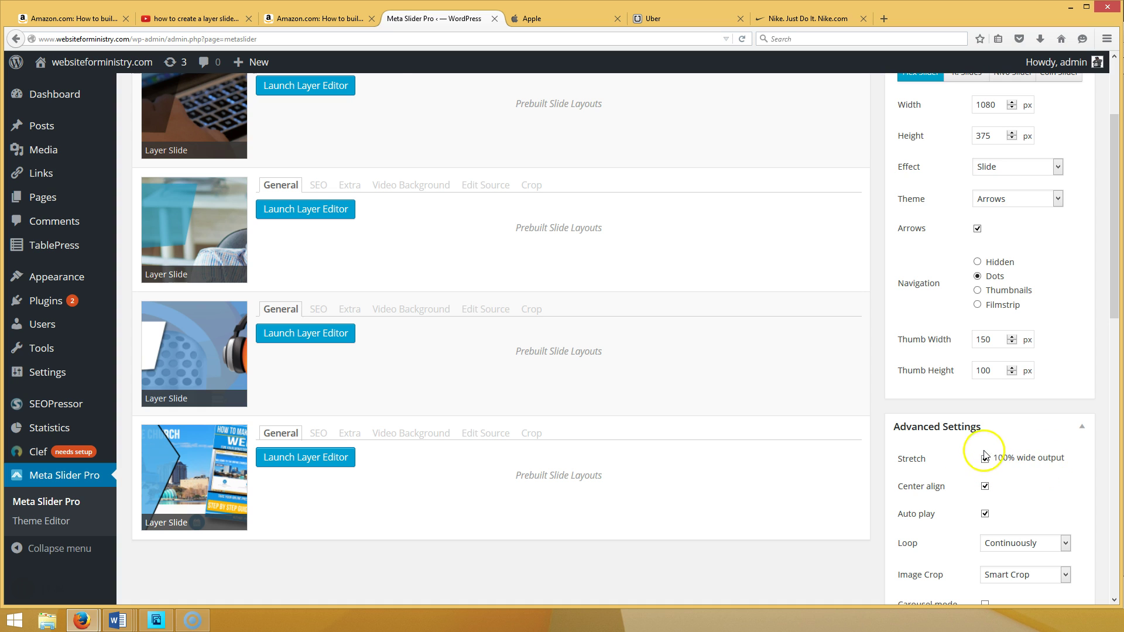
- Open the Vantage Premium theme settings and review the home page slider and page layout width options
mouse_move(48, 275)
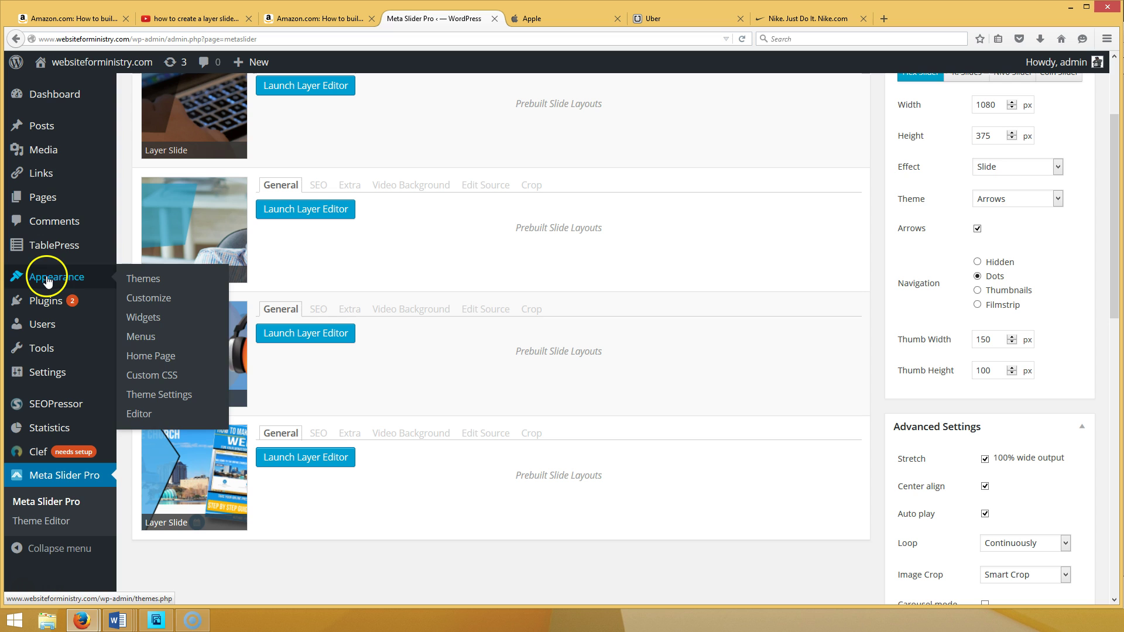
mouse_move(88, 280)
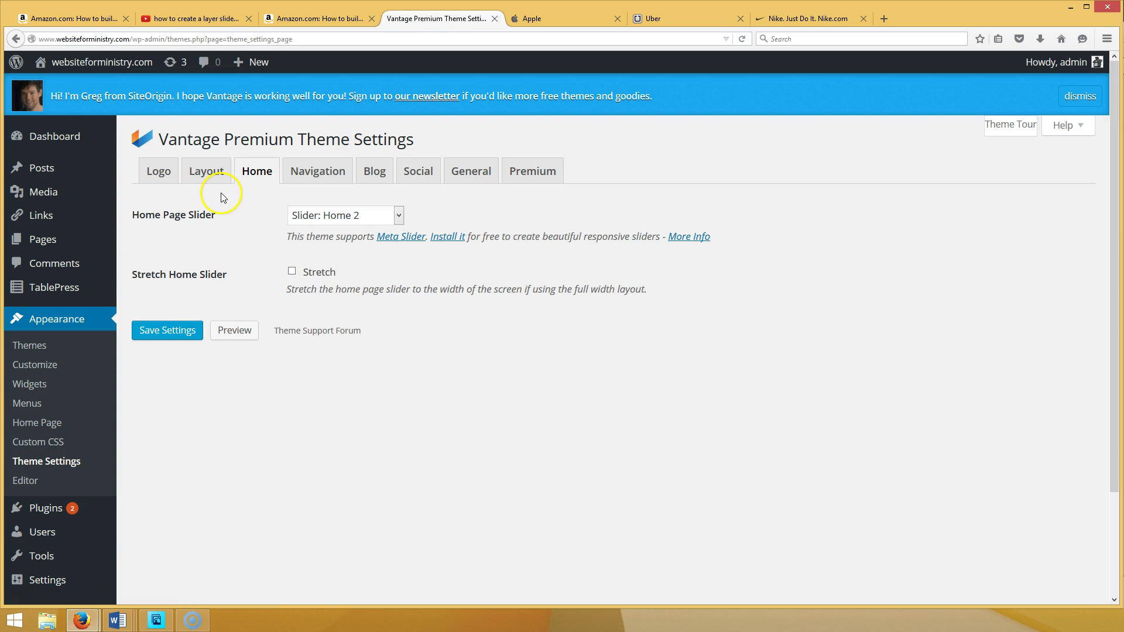
click(209, 173)
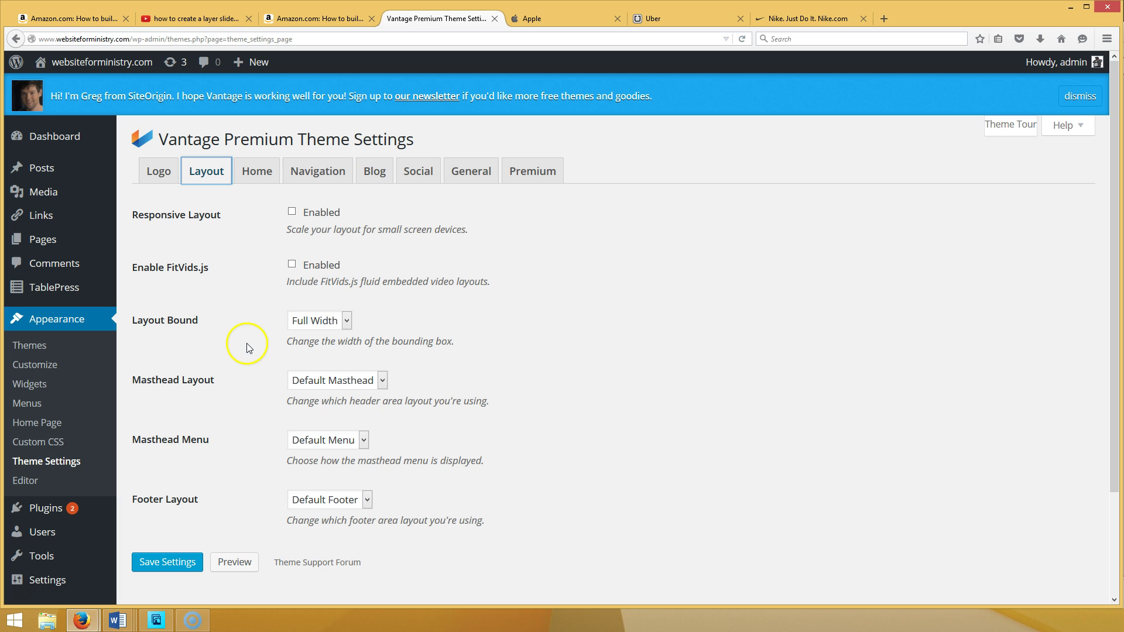
- Compare the full-width homepage slideshows on the Apple, Uber and Nike sites
click(571, 20)
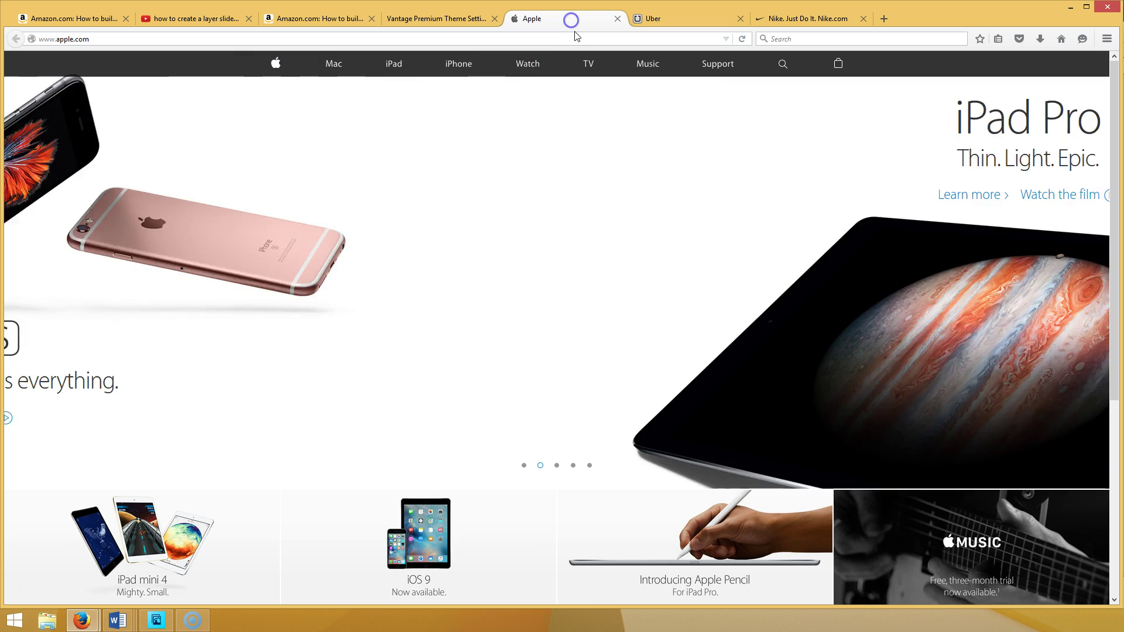
click(655, 21)
click(771, 19)
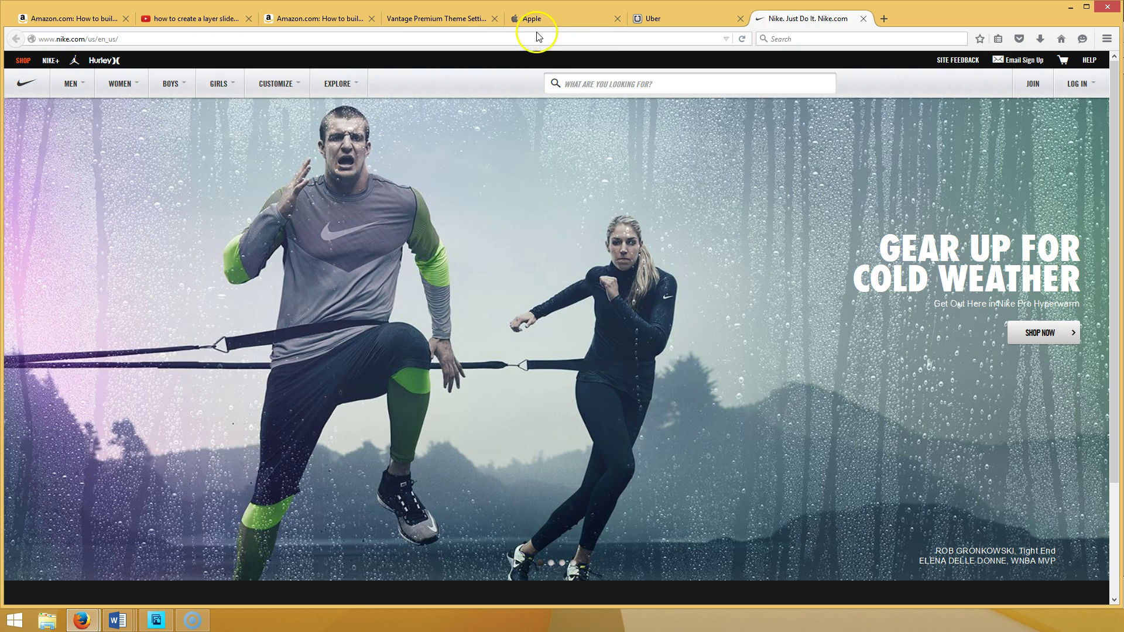
click(533, 19)
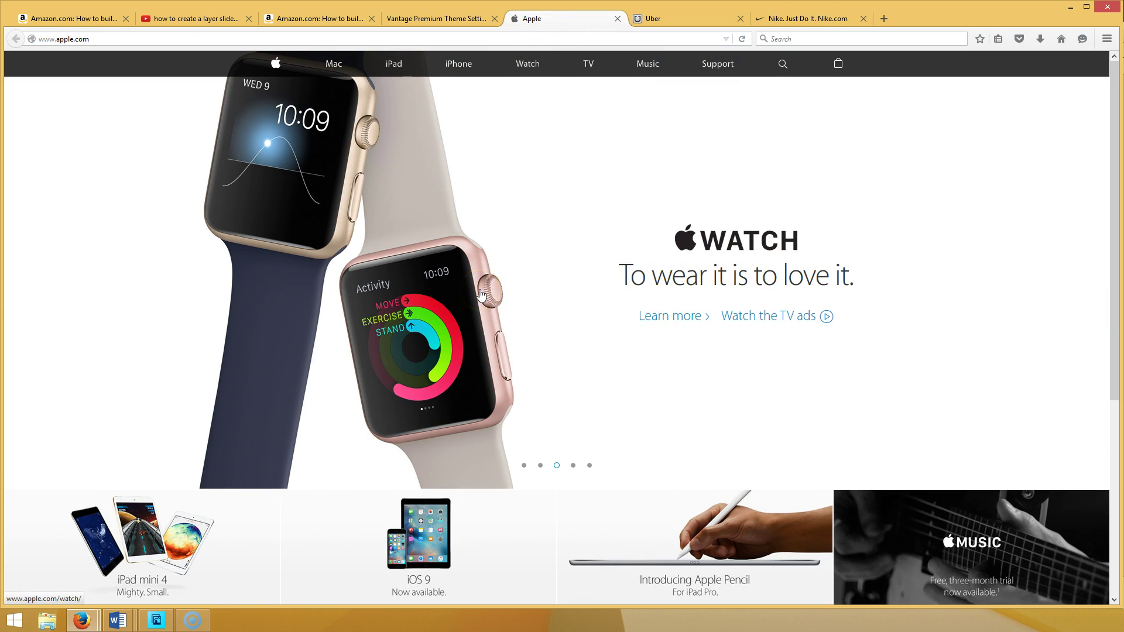
click(661, 19)
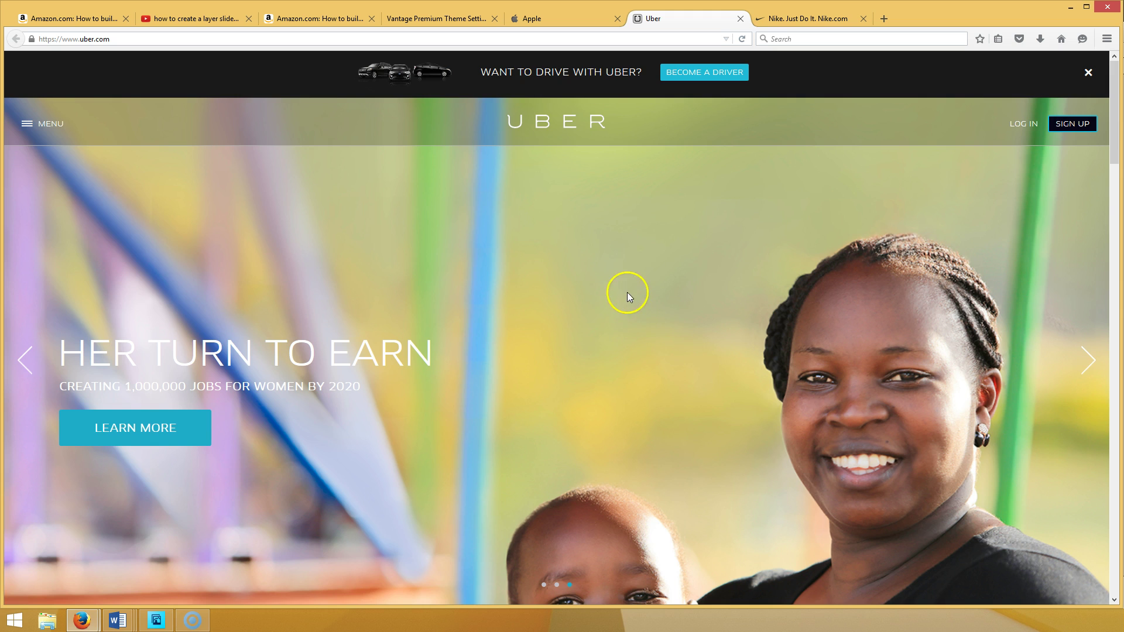
scroll(714, 194, down, 10)
scroll(716, 195, up, 10)
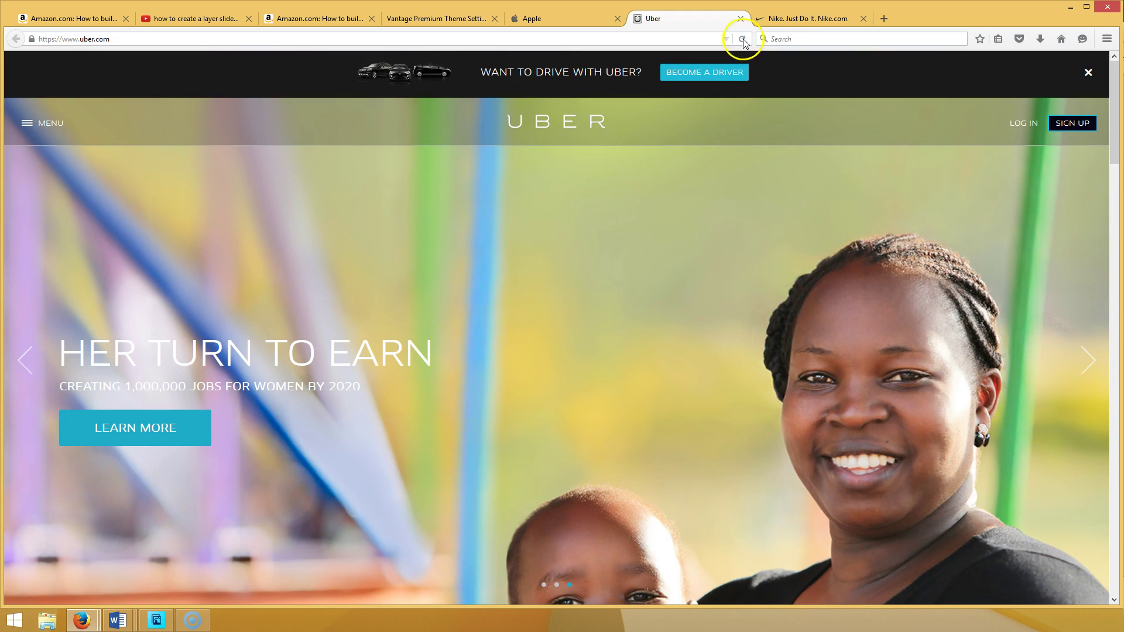
click(779, 22)
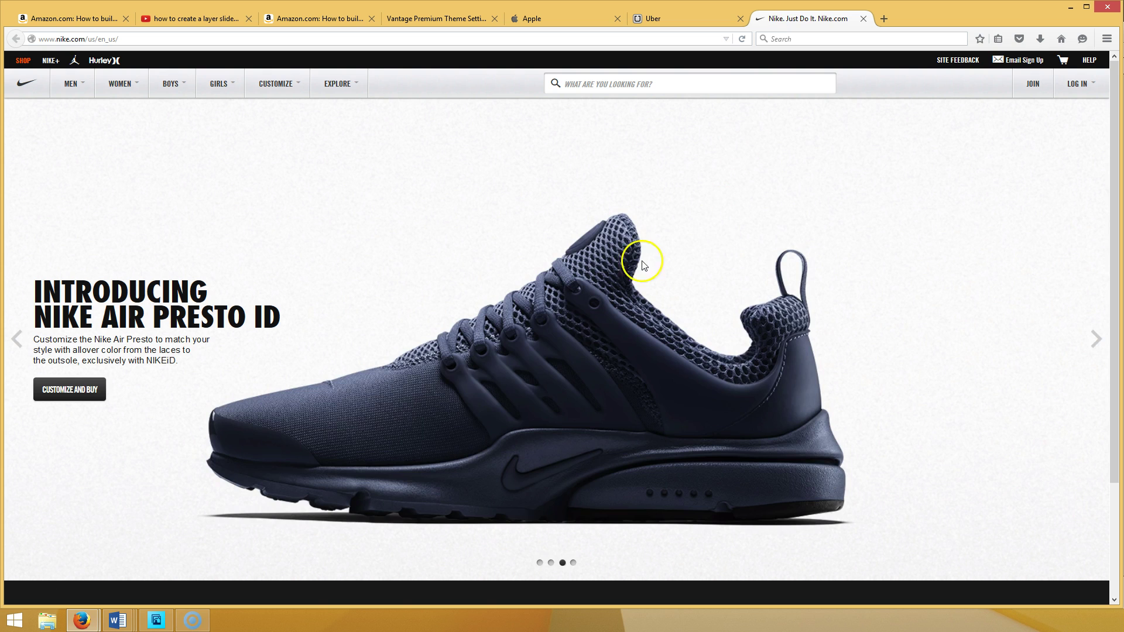
scroll(556, 307, down, 3)
scroll(556, 307, up, 3)
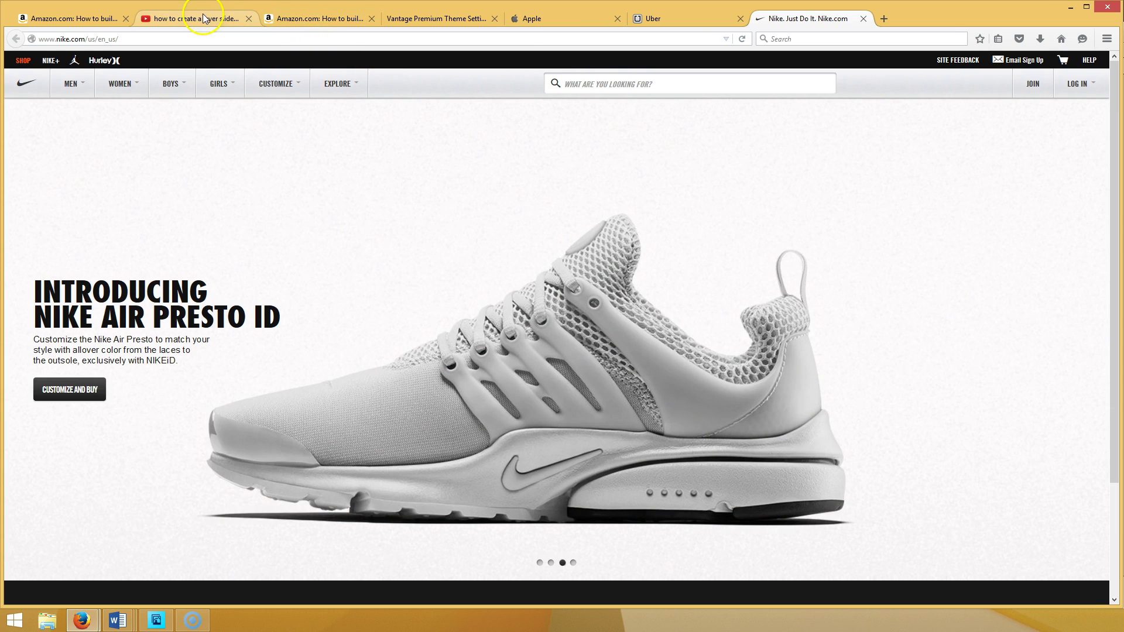
- Return to the live websiteforministry.com homepage from the theme settings and show the slideshow's fourth slide
click(413, 16)
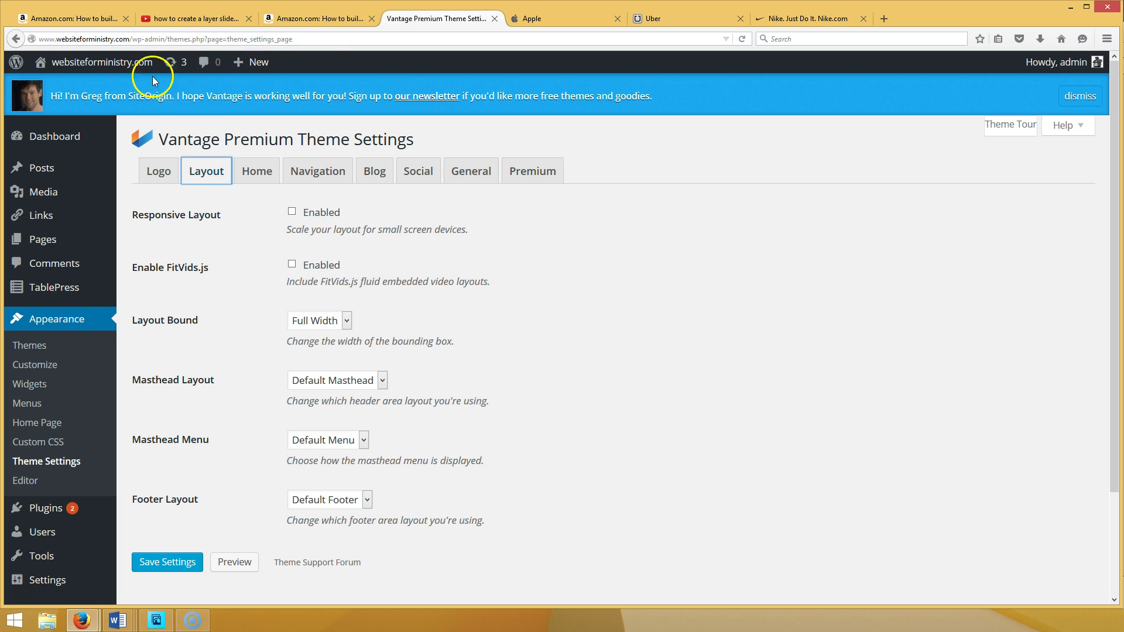
click(92, 71)
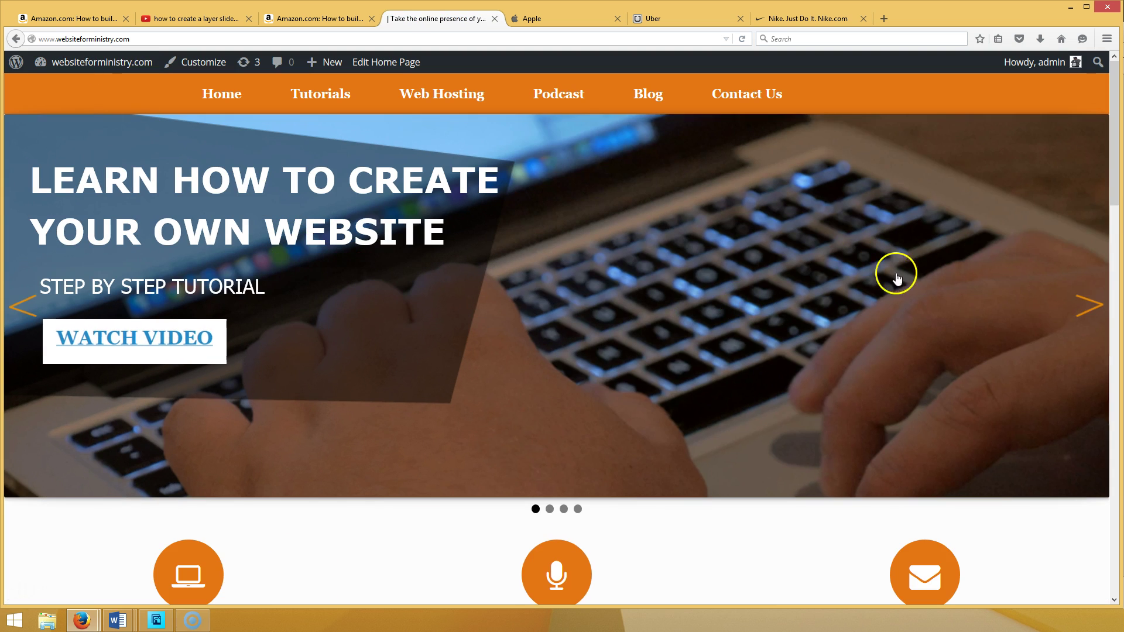
click(578, 510)
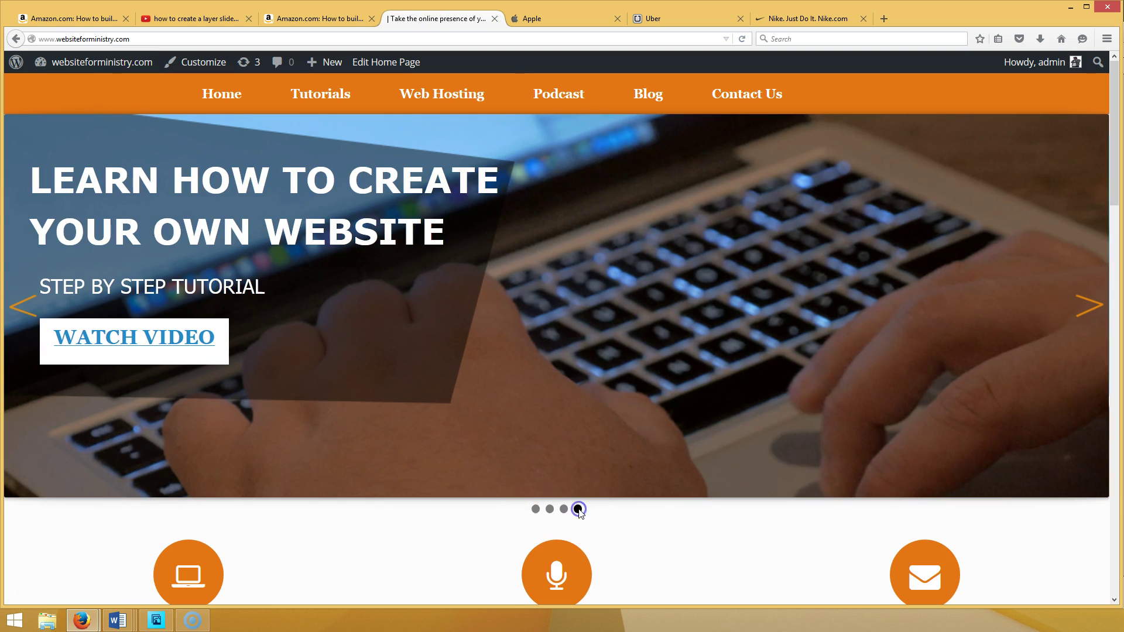